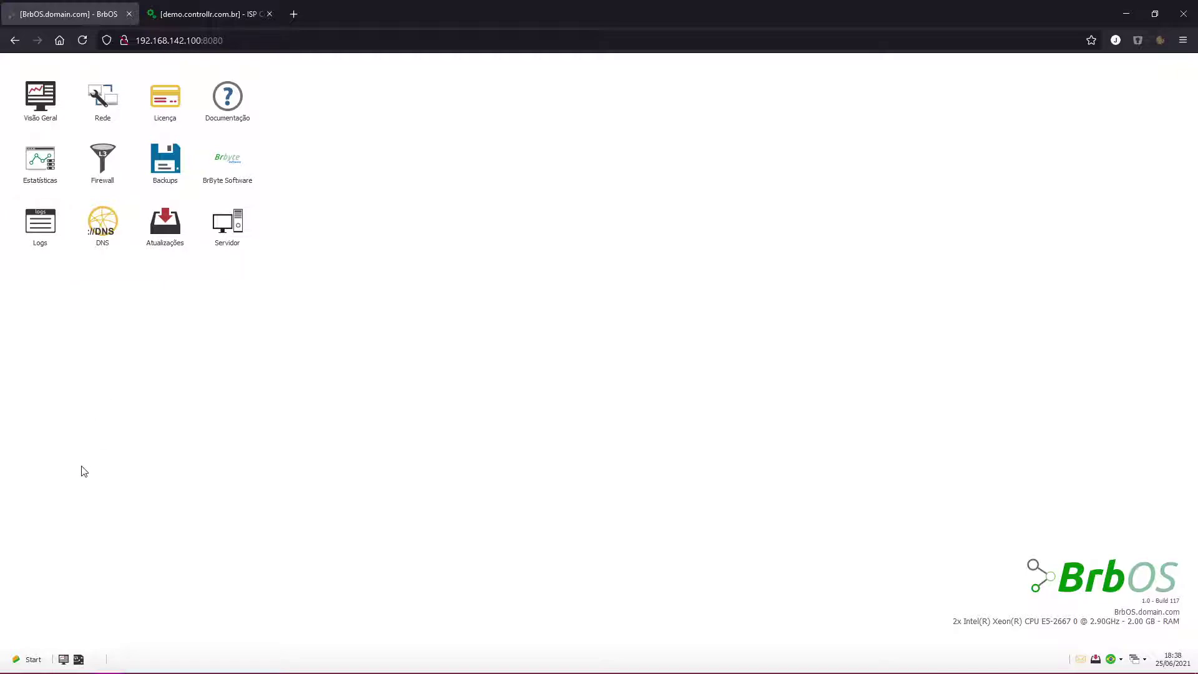
- Open the ACL logs and view the available service filter options without changing the filter
click(31, 659)
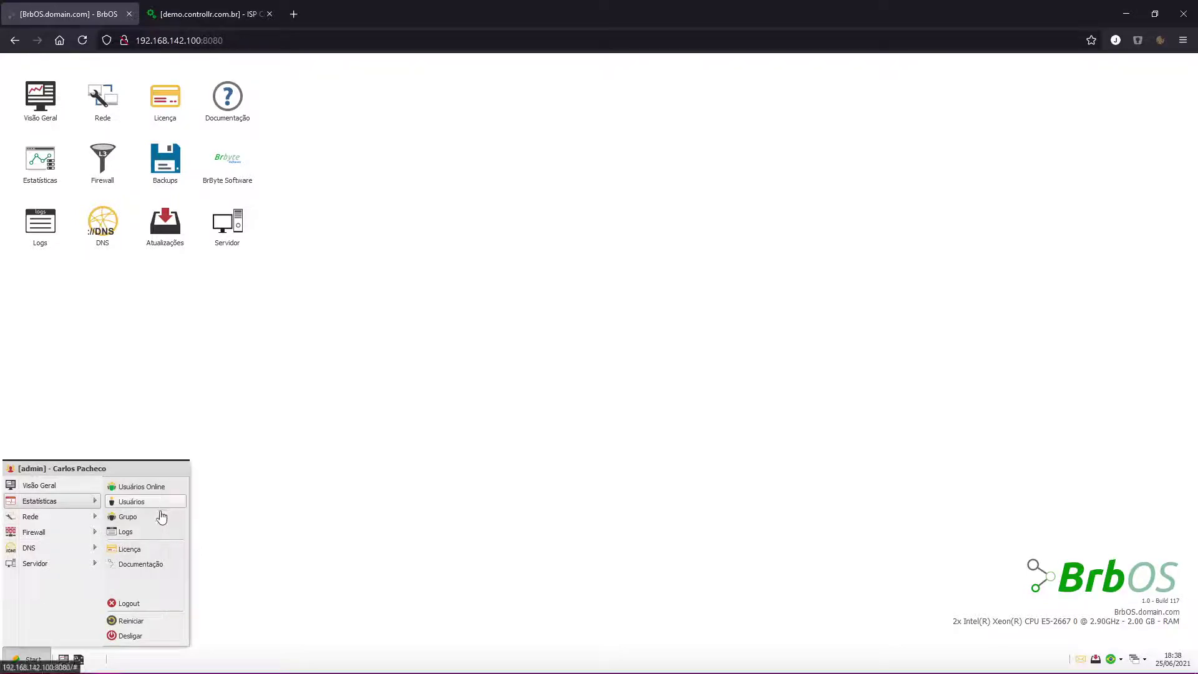
mouse_move(57, 562)
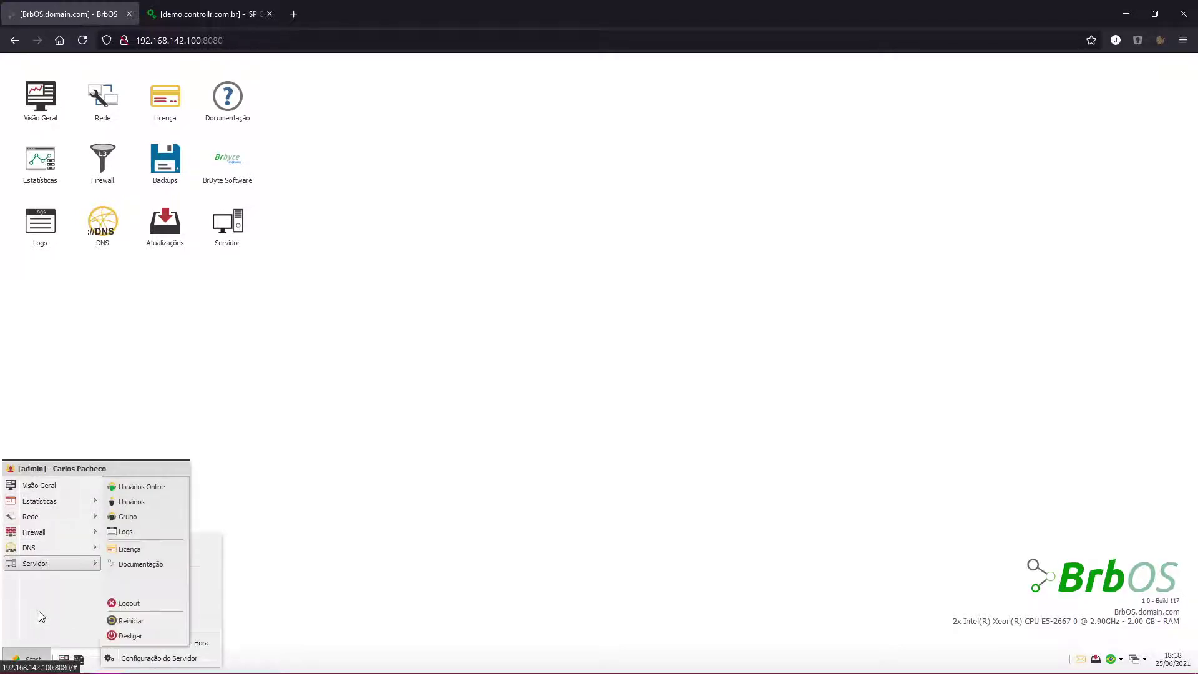
click(123, 532)
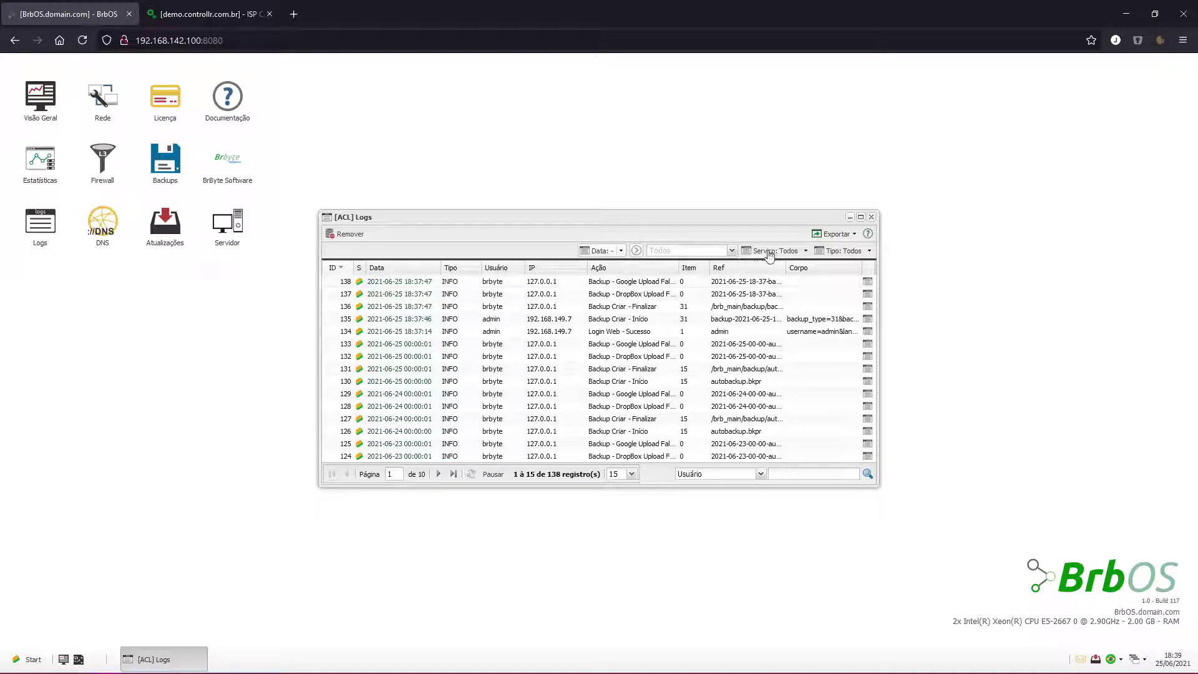
click(804, 251)
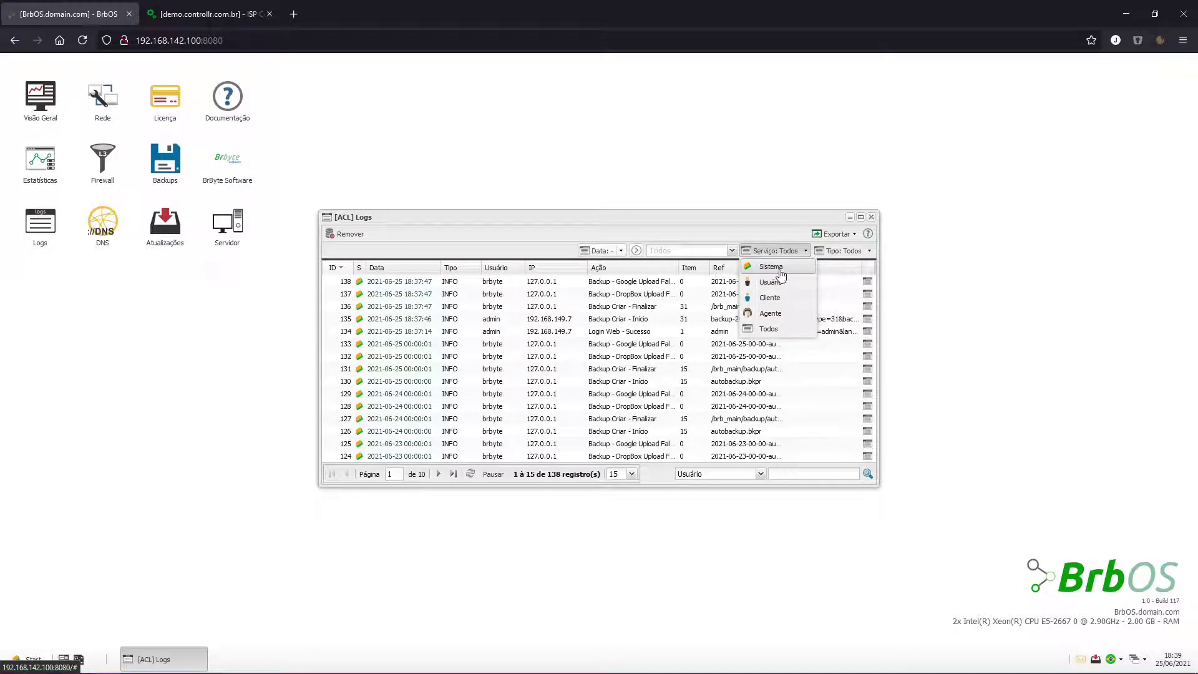
click(499, 252)
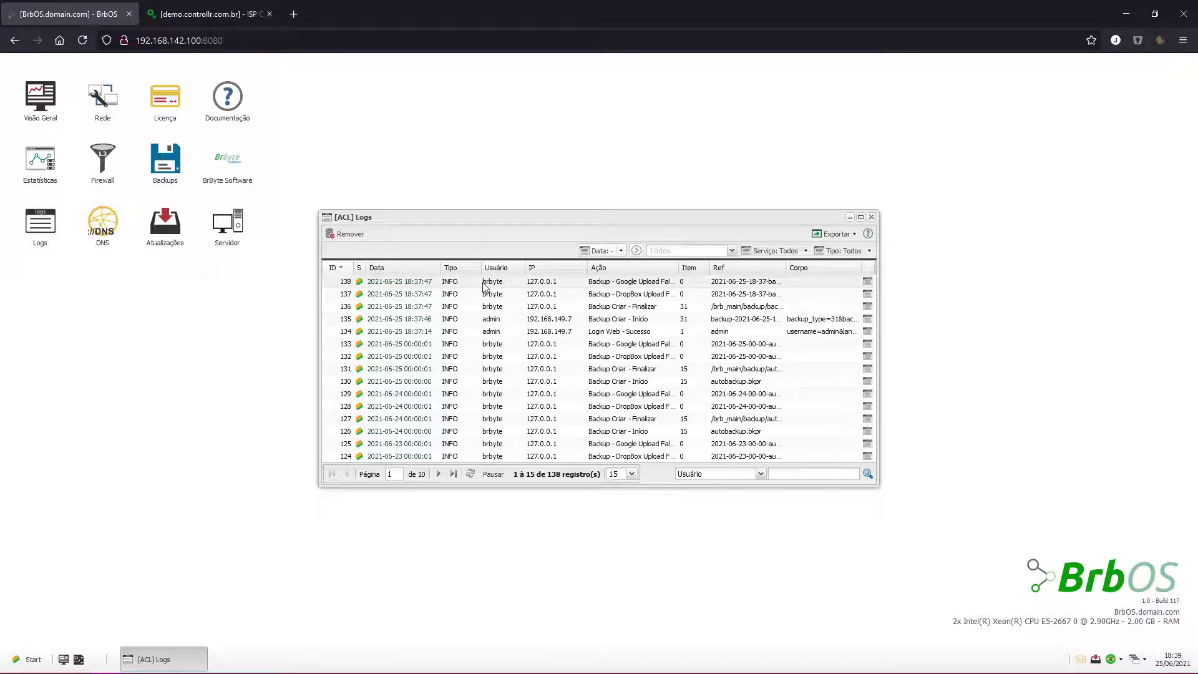
- Examine the user, service and IP address of the most recent log entries
double_click(502, 282)
click(547, 282)
drag(486, 280, 492, 281)
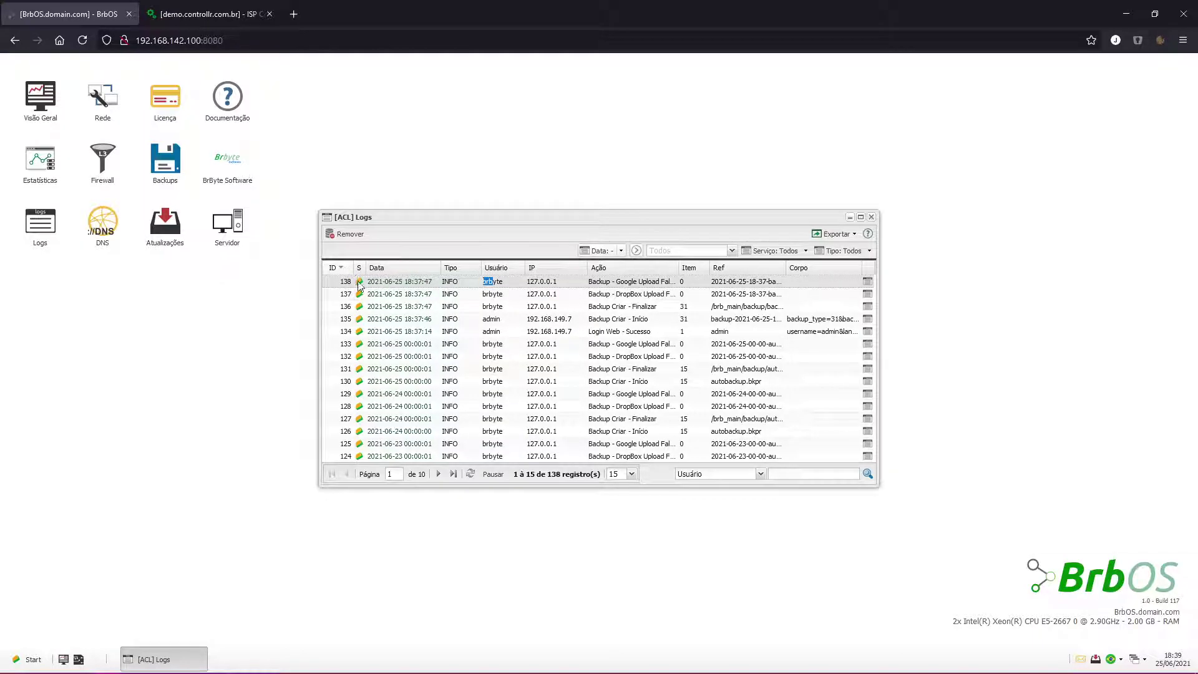
click(487, 292)
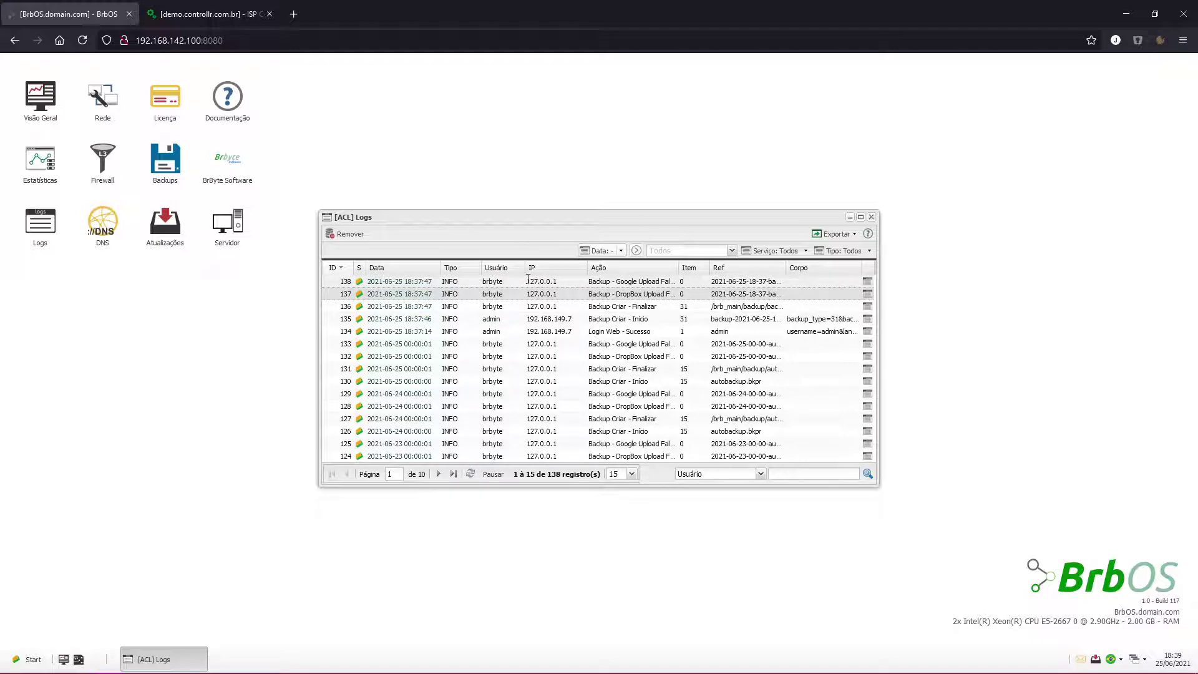
drag(527, 280, 547, 281)
click(552, 281)
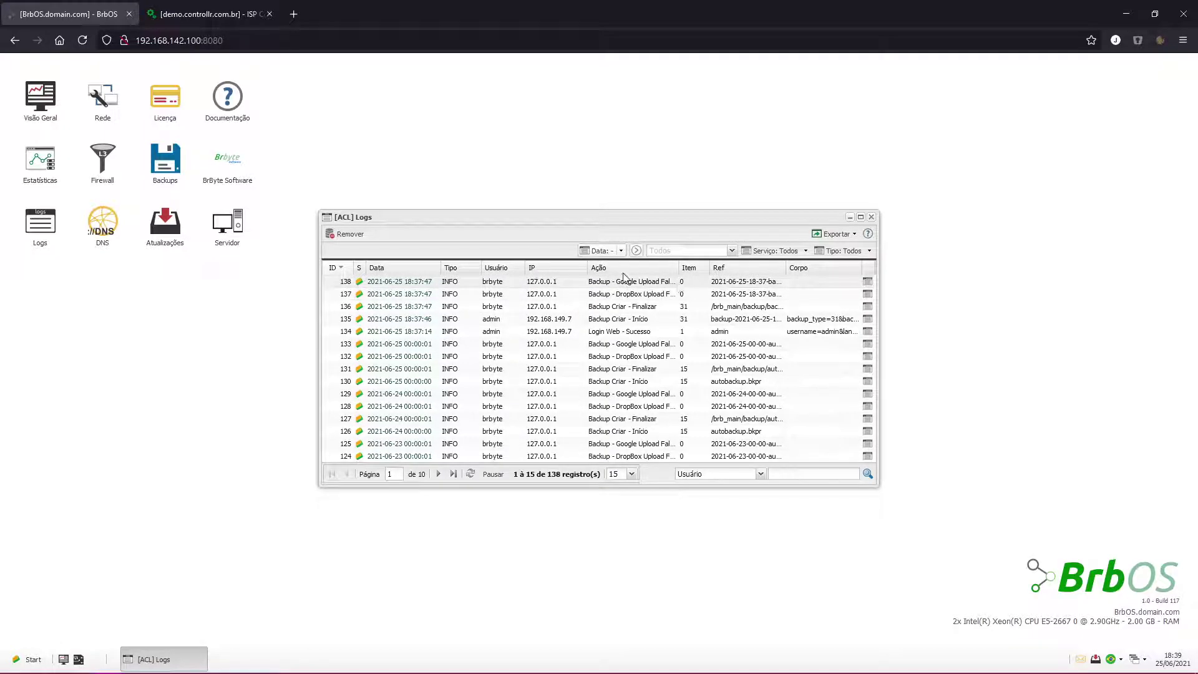
- Widen the Ação column to read the full action text of the newest log entry
drag(677, 269, 687, 268)
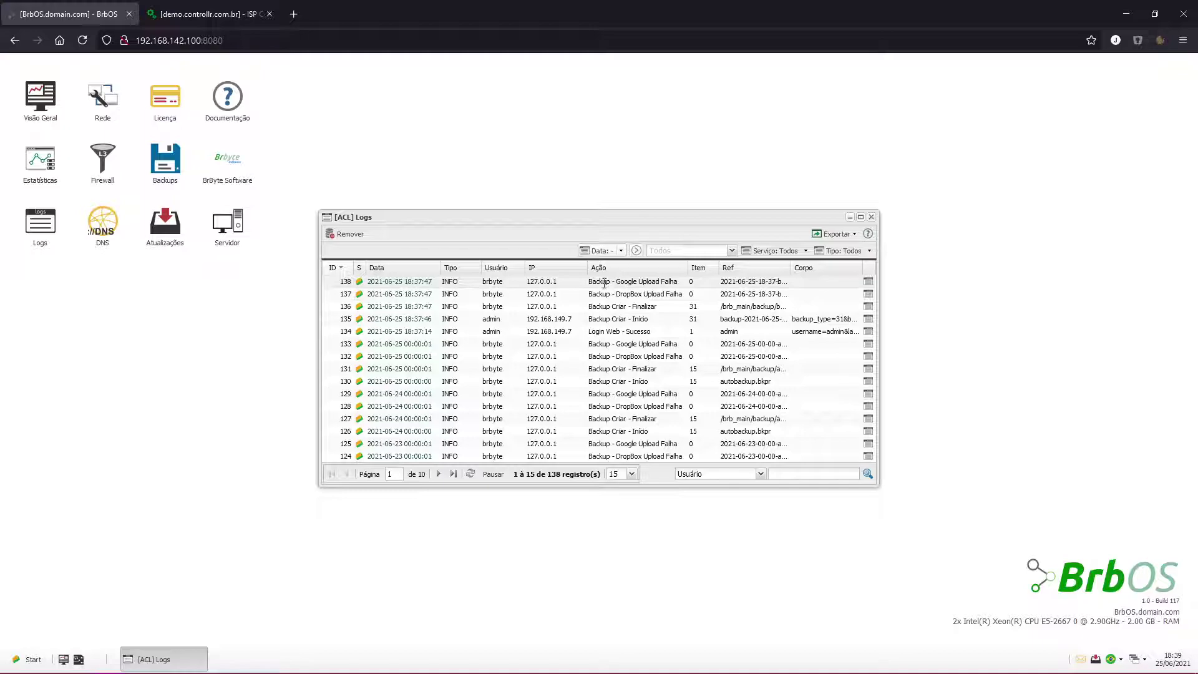
mouse_move(590, 286)
mouse_down()
mouse_move(661, 283)
mouse_move(614, 282)
mouse_up()
click(627, 282)
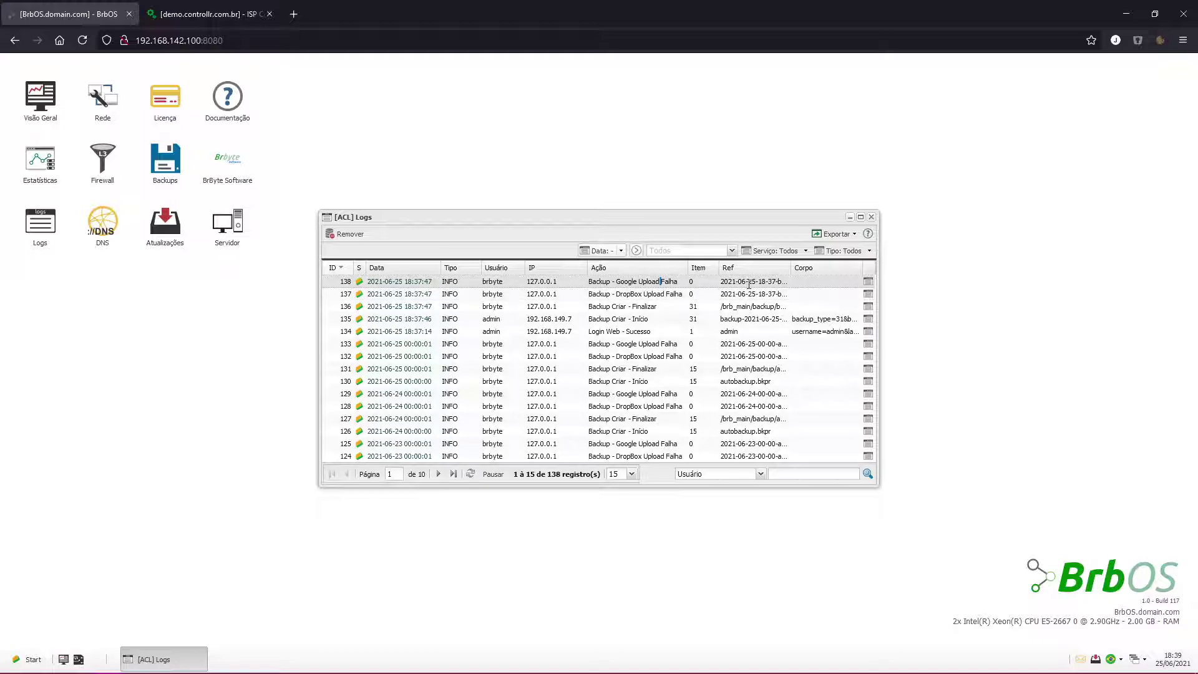
- Filter the logs to the date range Hoje and the actions Backup - Google Upload Falha and Backup Criar - Finalizar
click(621, 250)
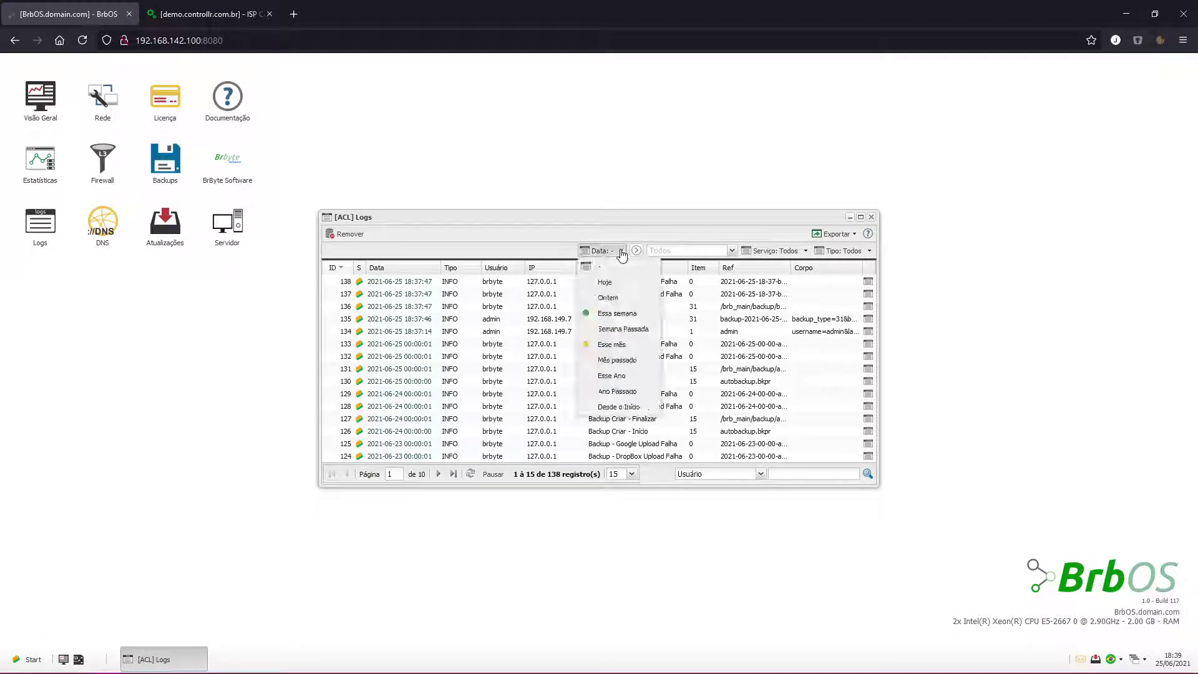
click(605, 284)
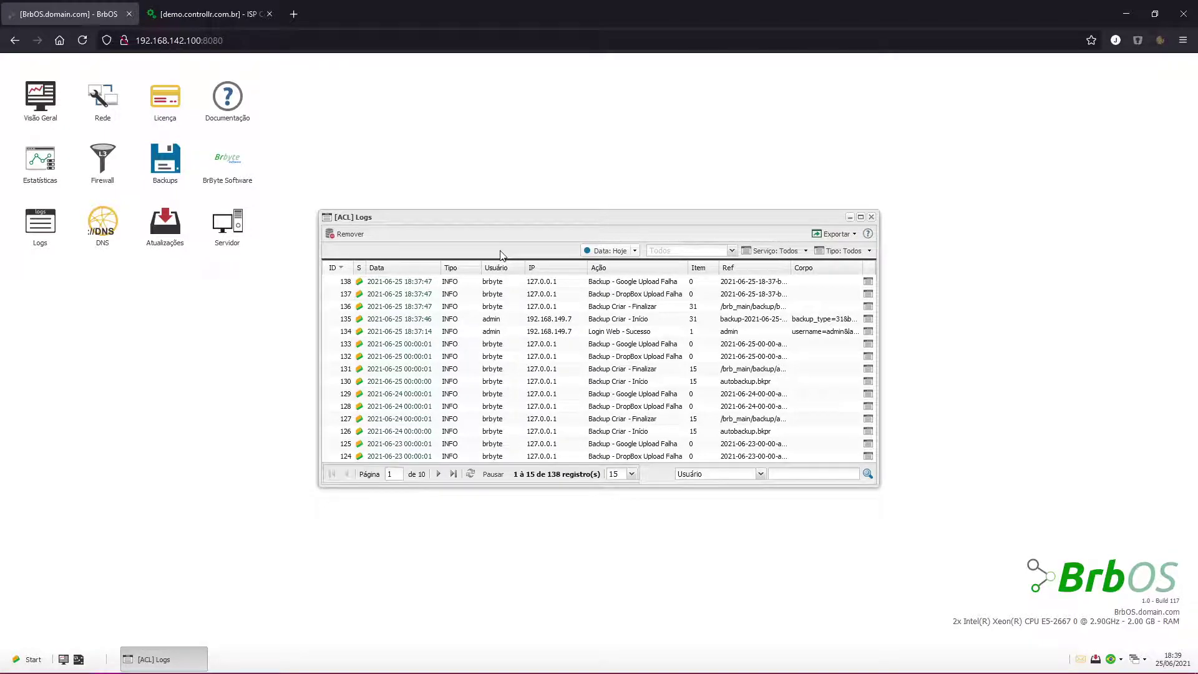
click(730, 252)
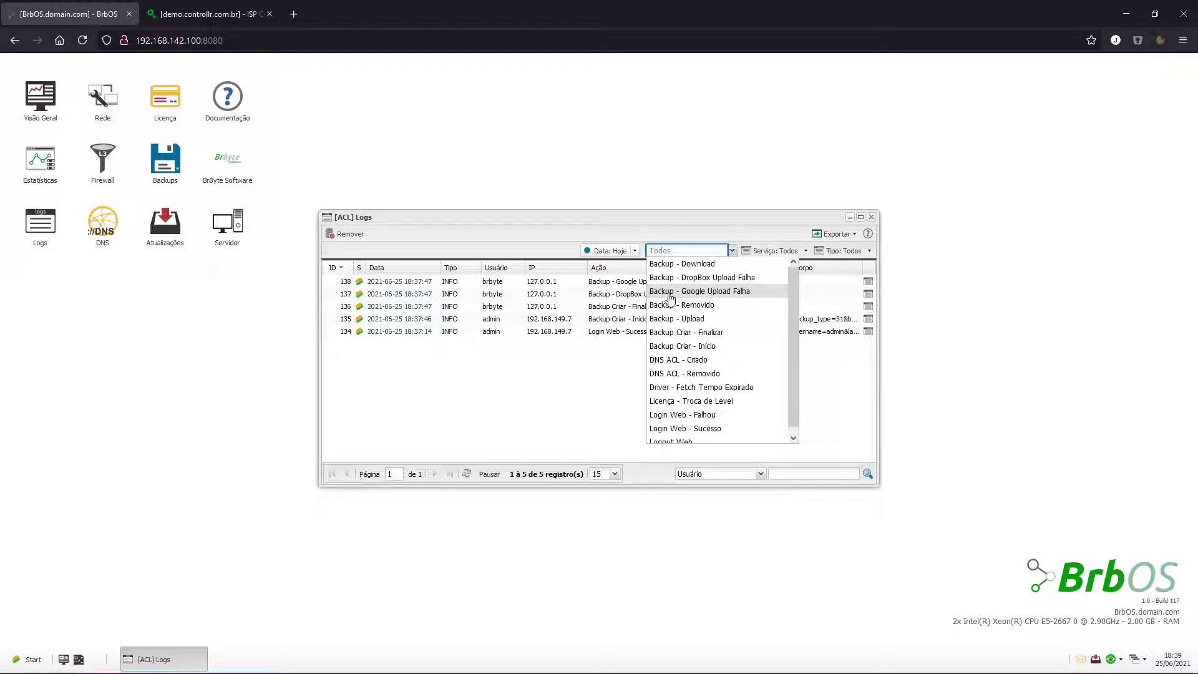
click(704, 291)
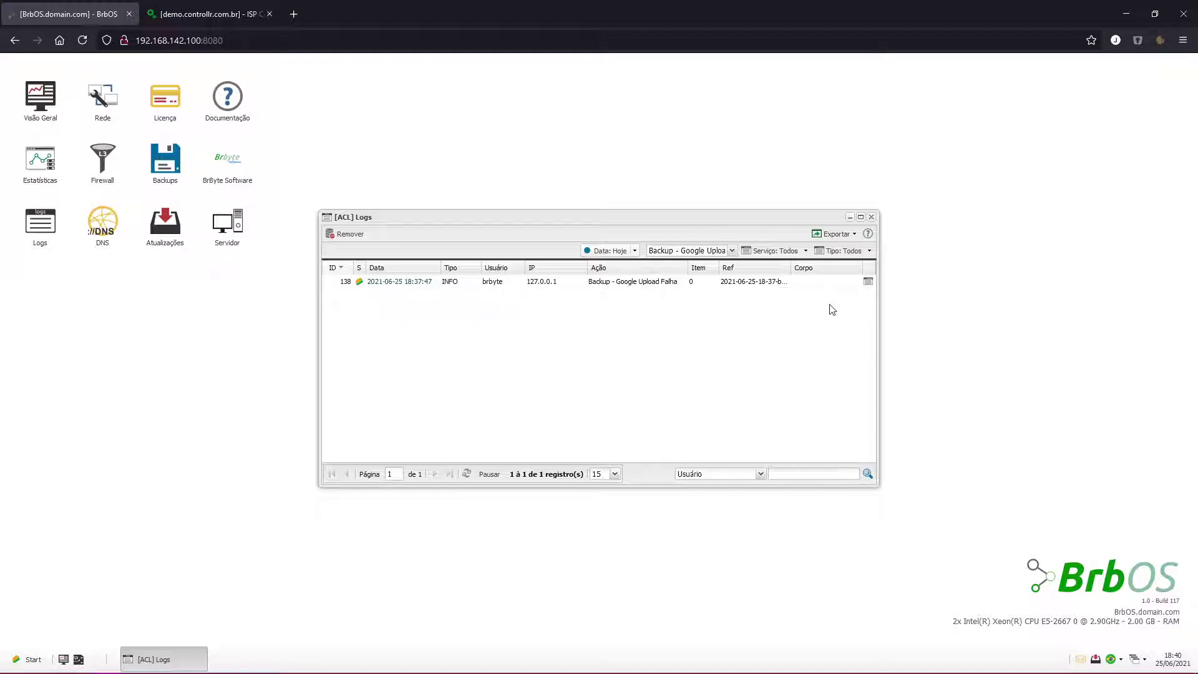
click(732, 250)
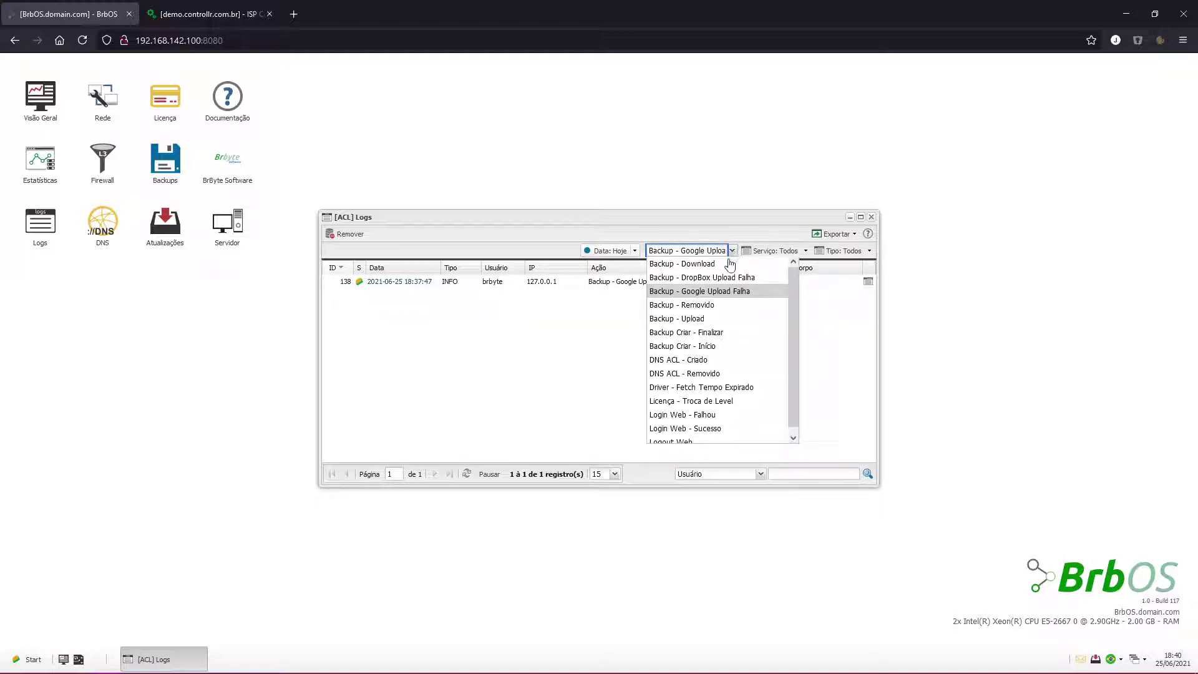
click(708, 335)
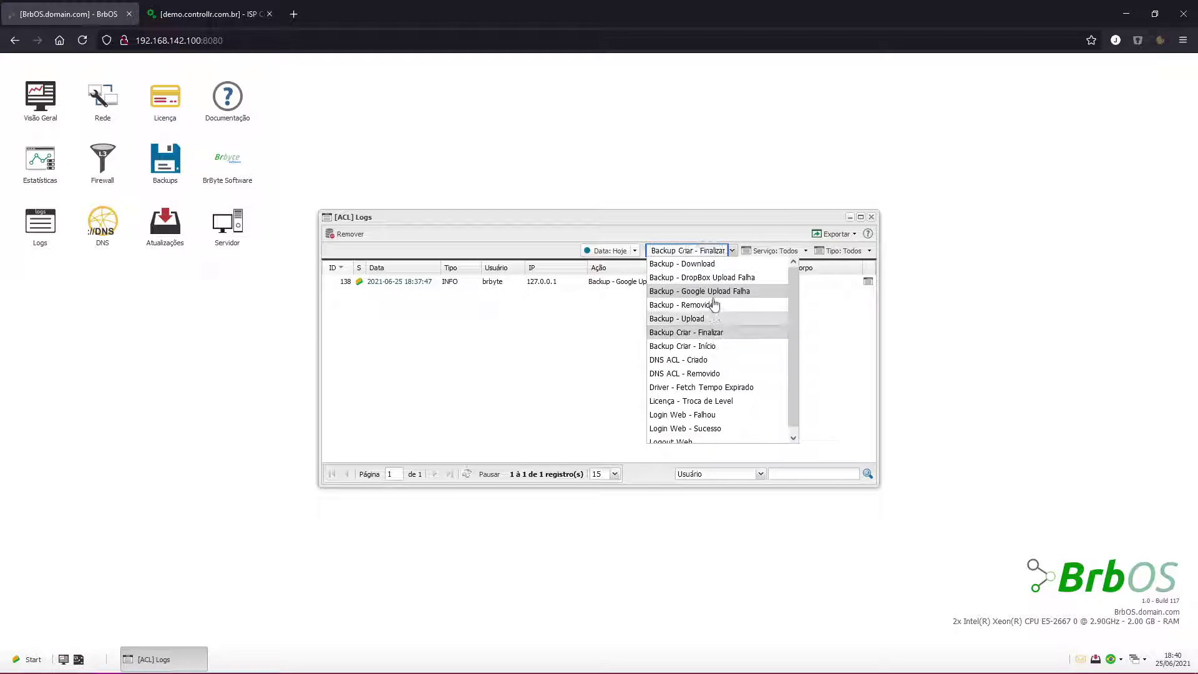
click(493, 343)
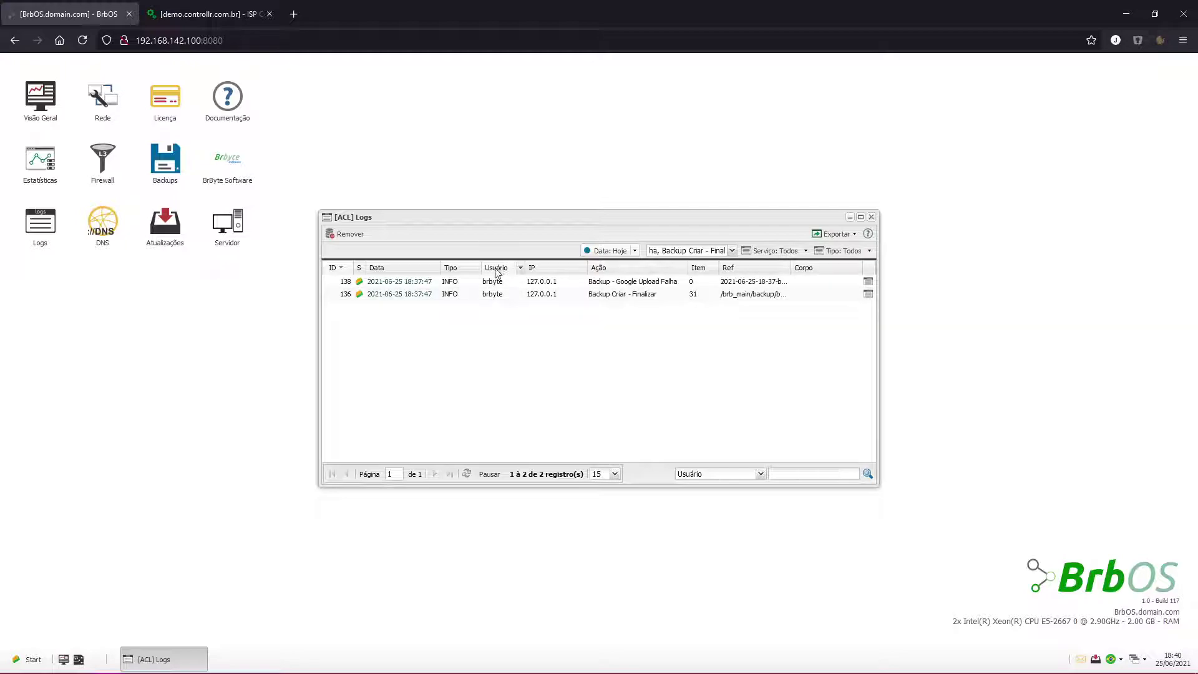
- Inspect the details of the Backup Criar - Finalizar entry, including its backup file reference, and close them
drag(493, 296, 499, 295)
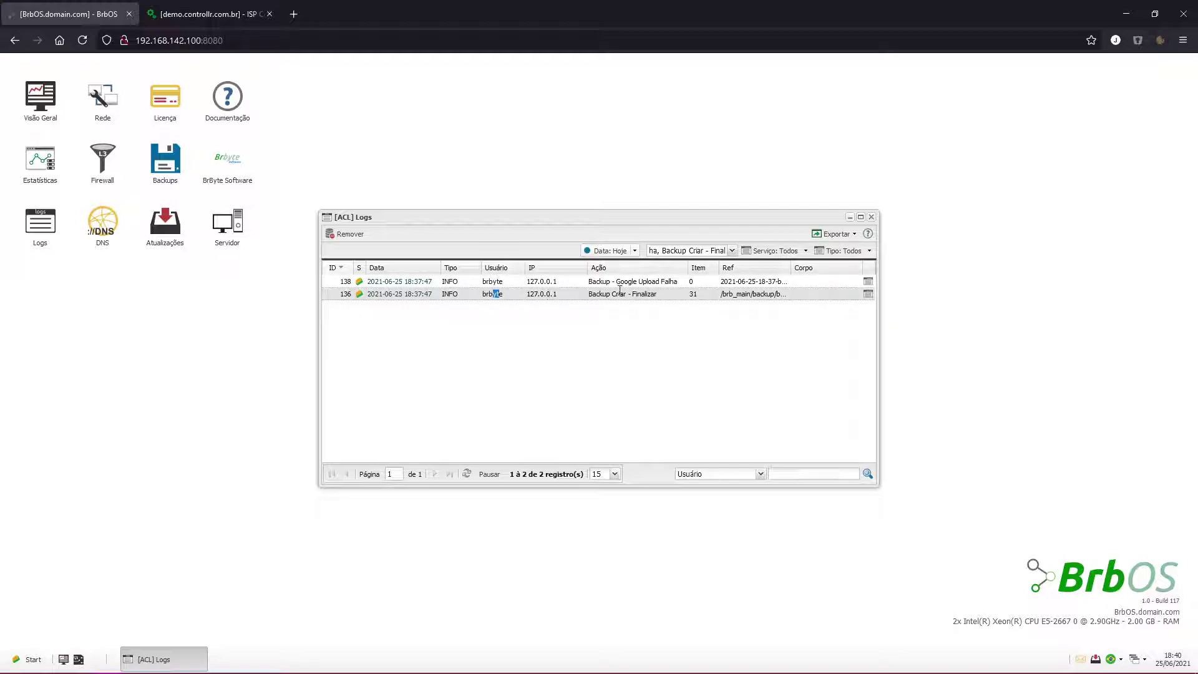
drag(594, 299, 642, 294)
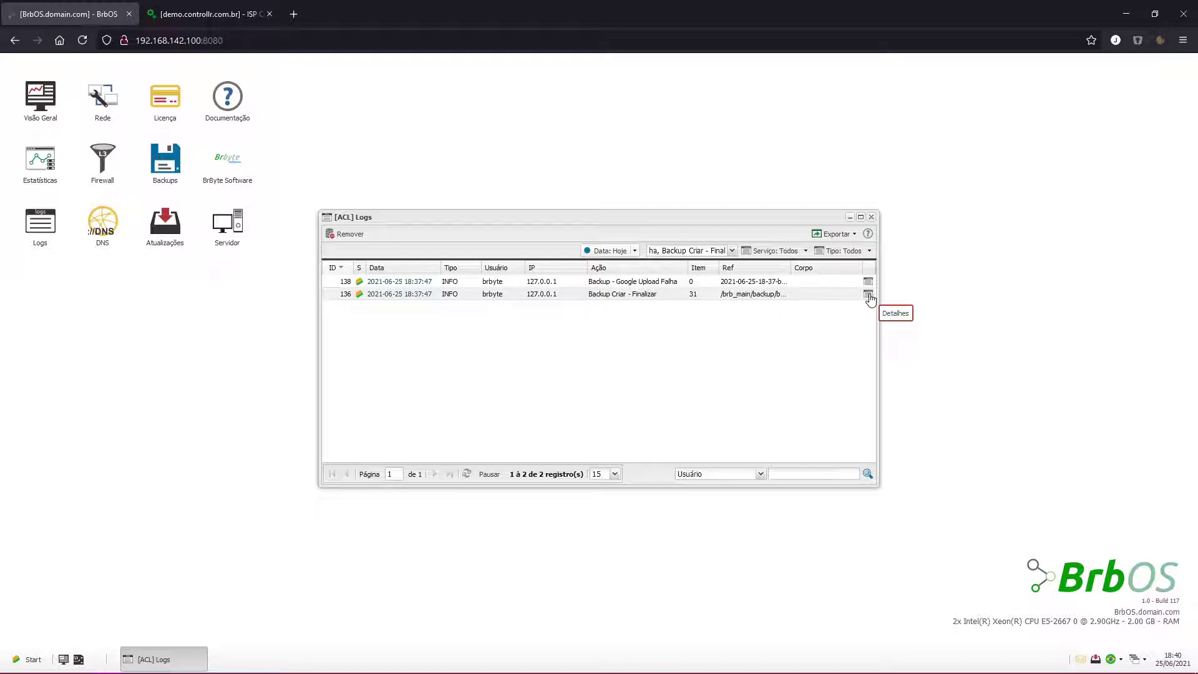
click(821, 299)
double_click(821, 299)
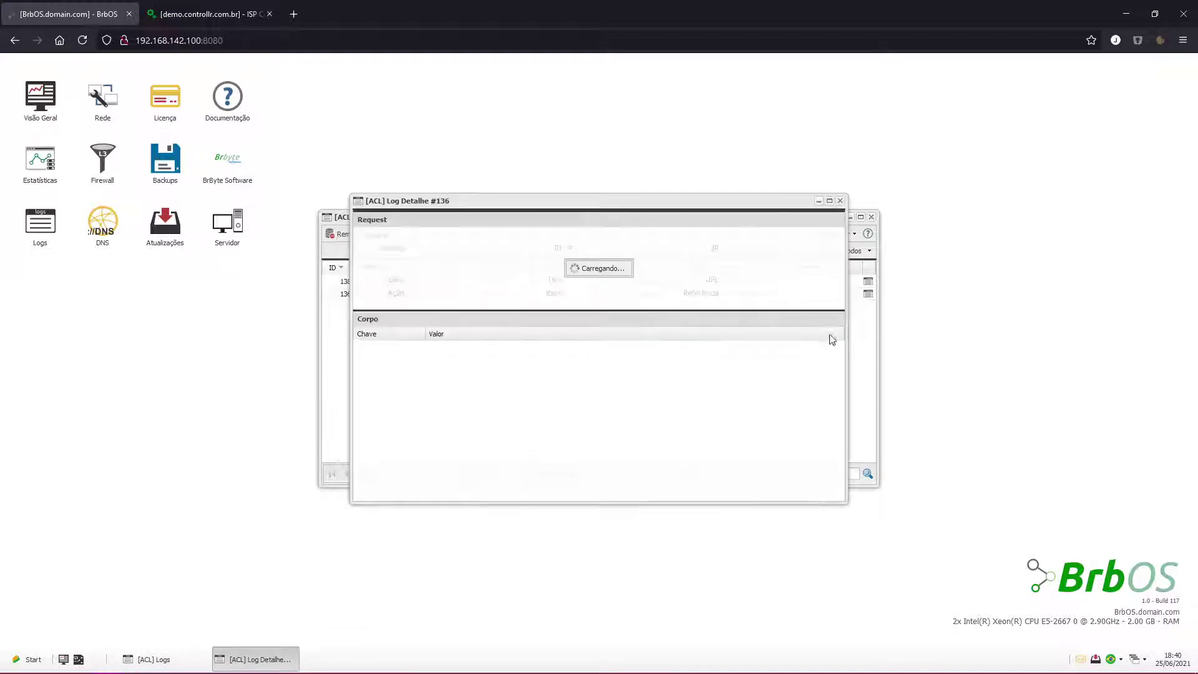
drag(500, 198, 485, 167)
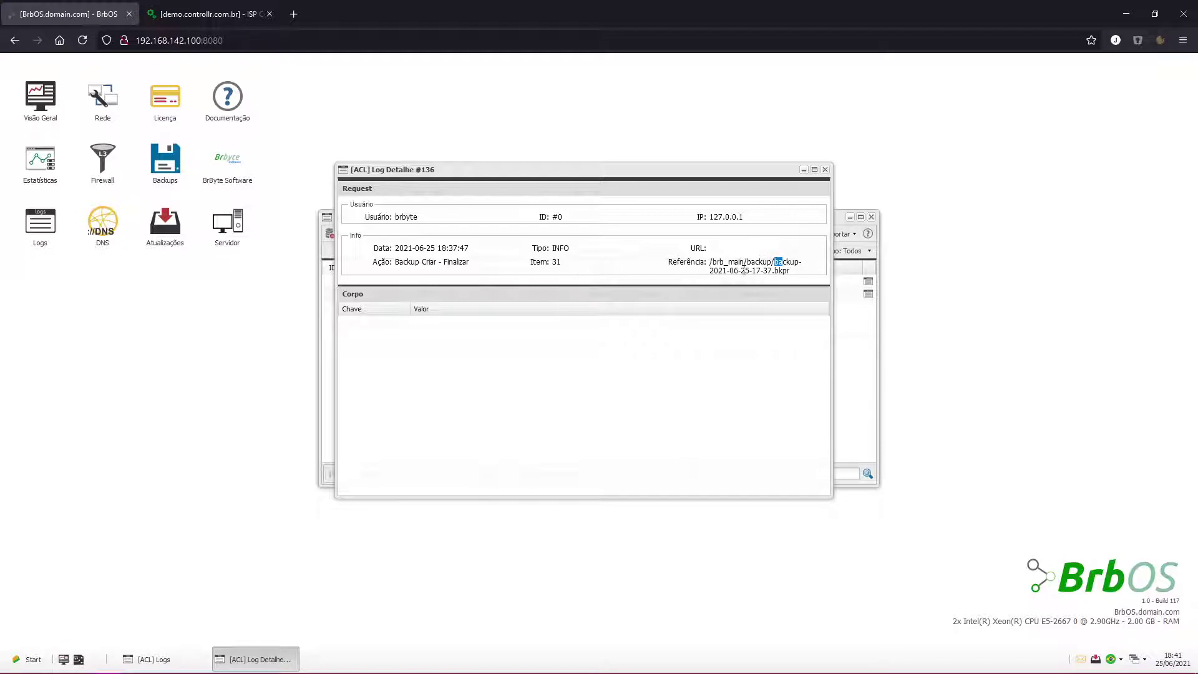
drag(727, 271, 757, 269)
click(825, 169)
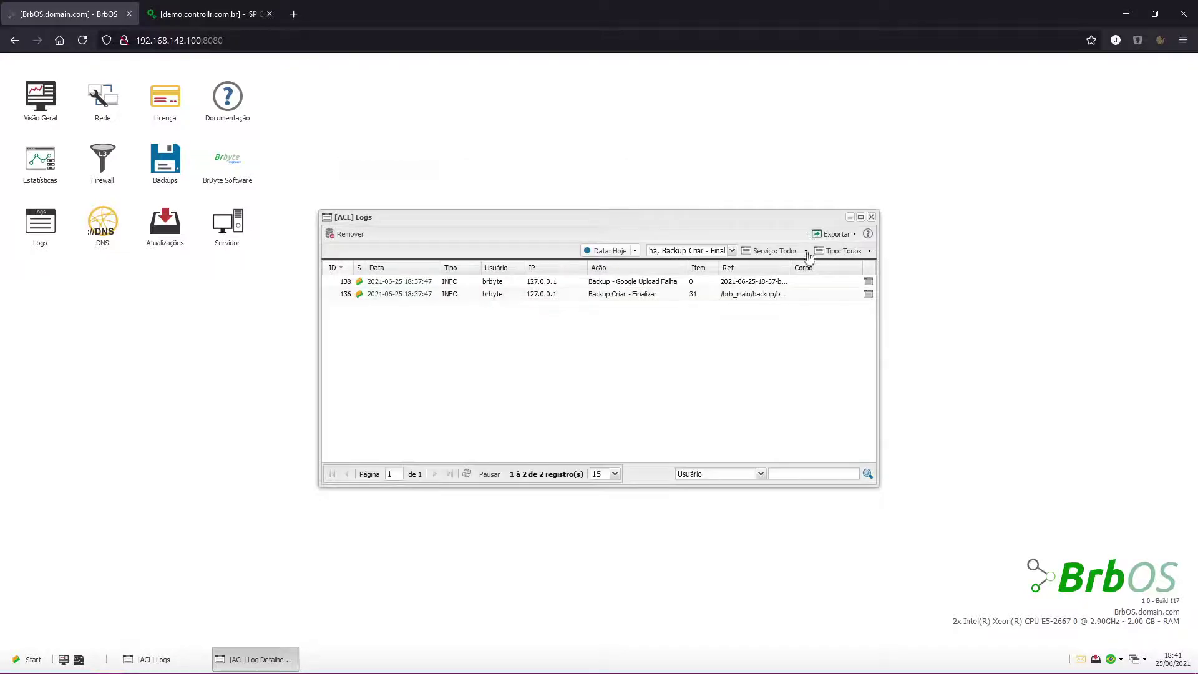
- Clear both backup actions from the action filter and set the date range to Desde o Início
click(729, 250)
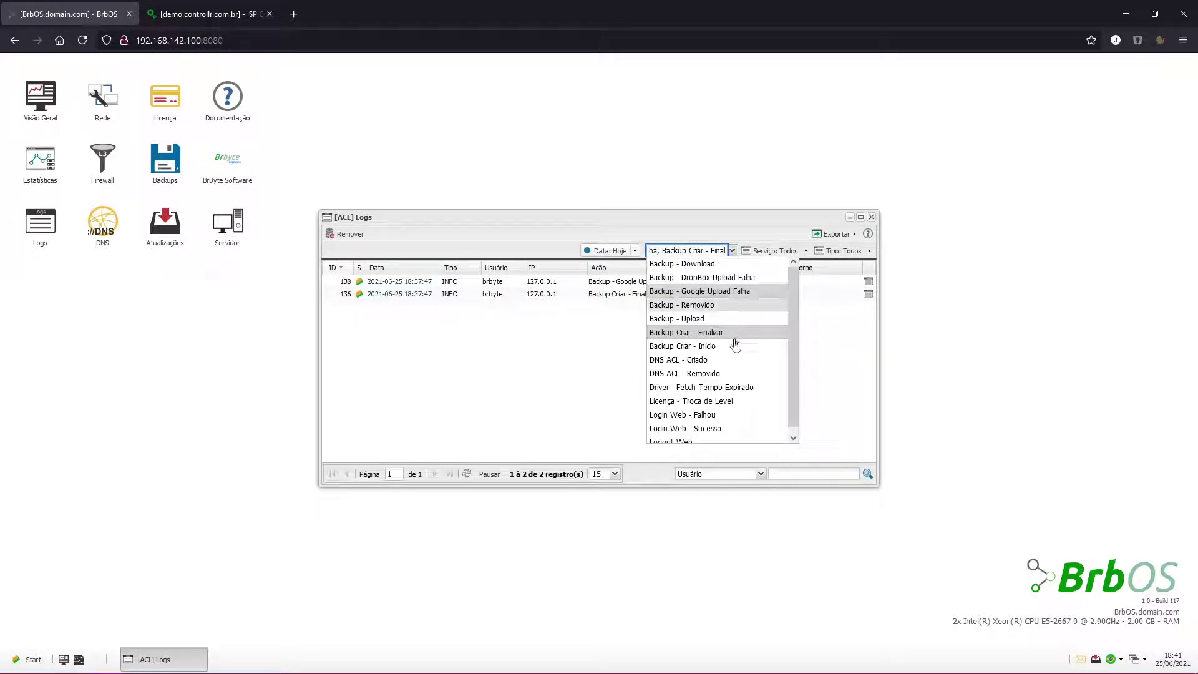
click(689, 292)
click(686, 332)
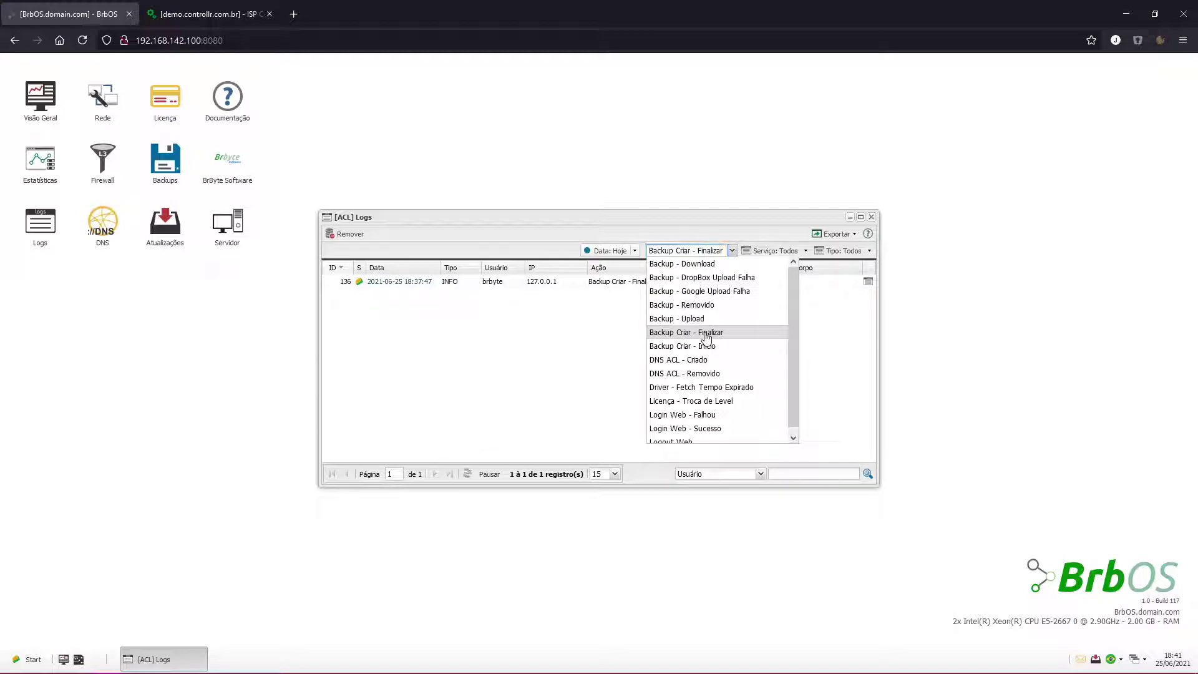
click(528, 238)
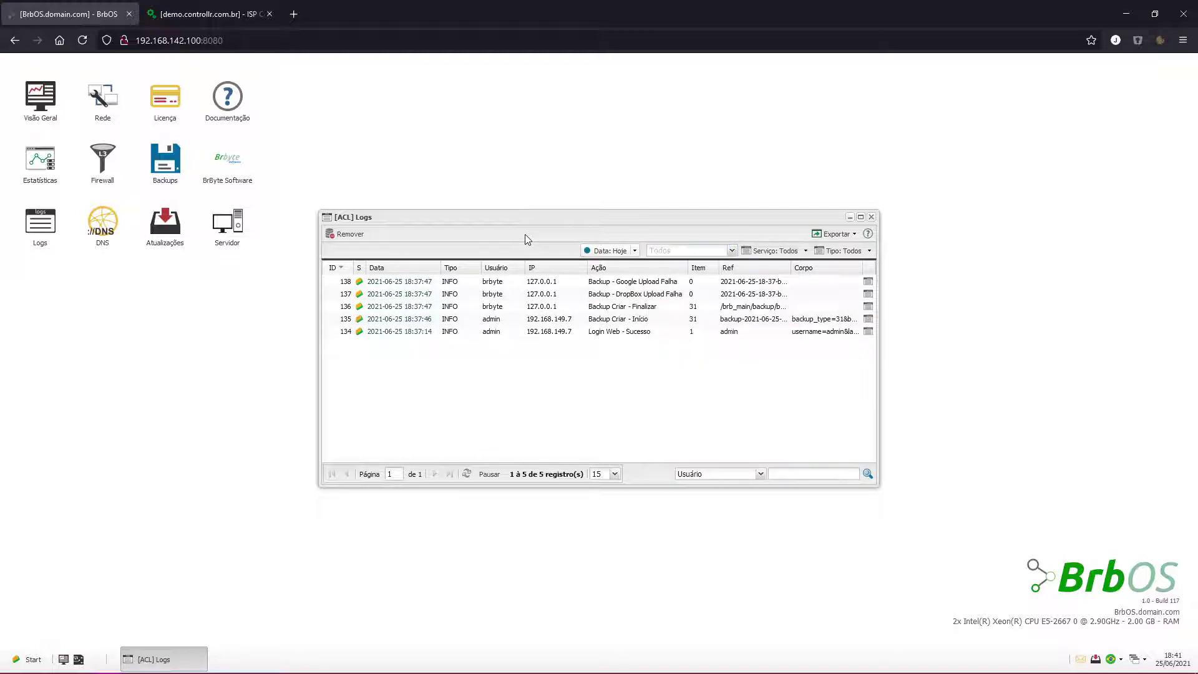
click(632, 252)
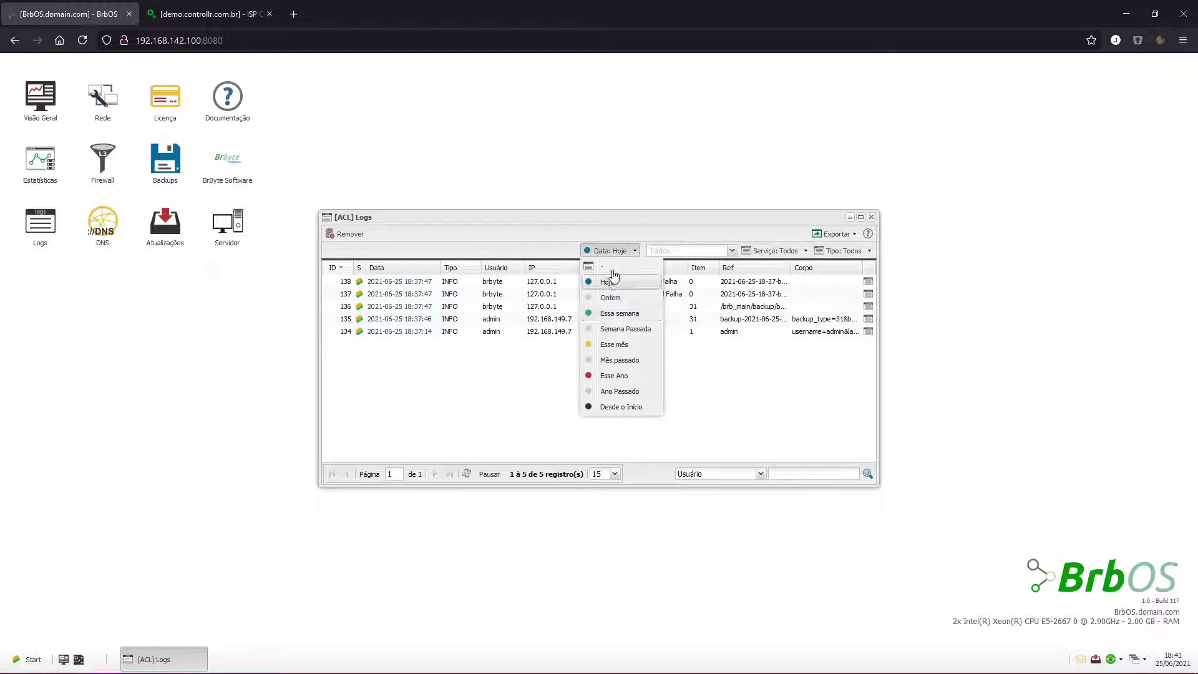
click(634, 407)
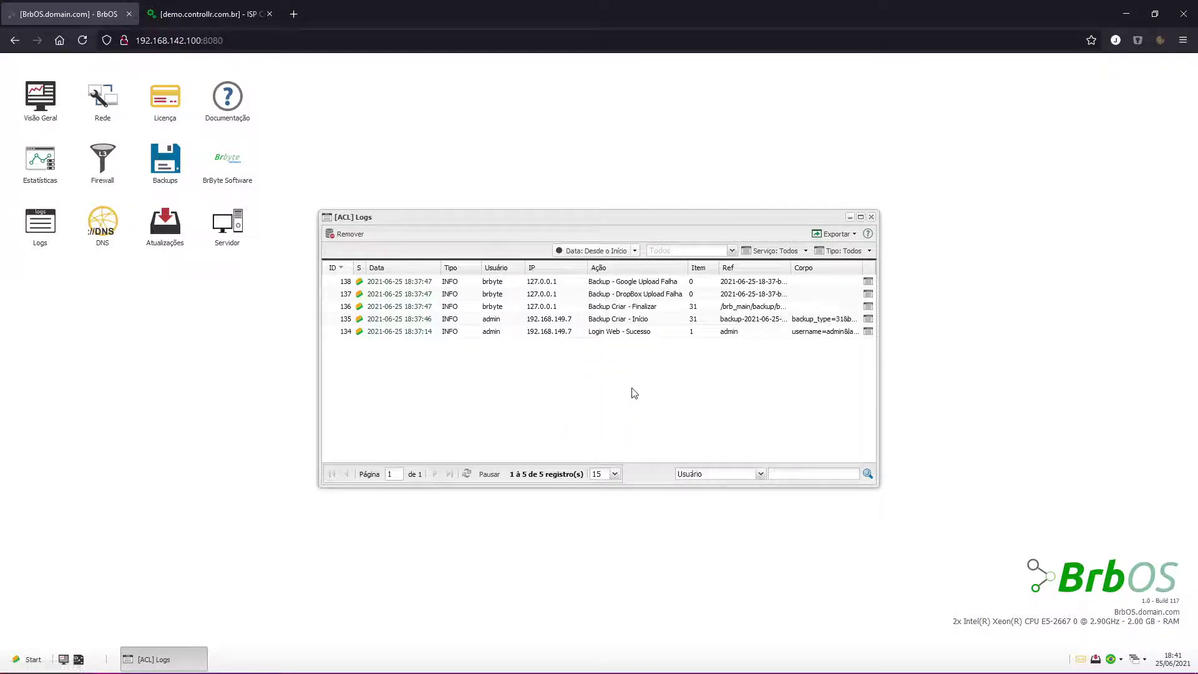
- Review the service filter options and filter the logs by the type CRITICAL
click(807, 252)
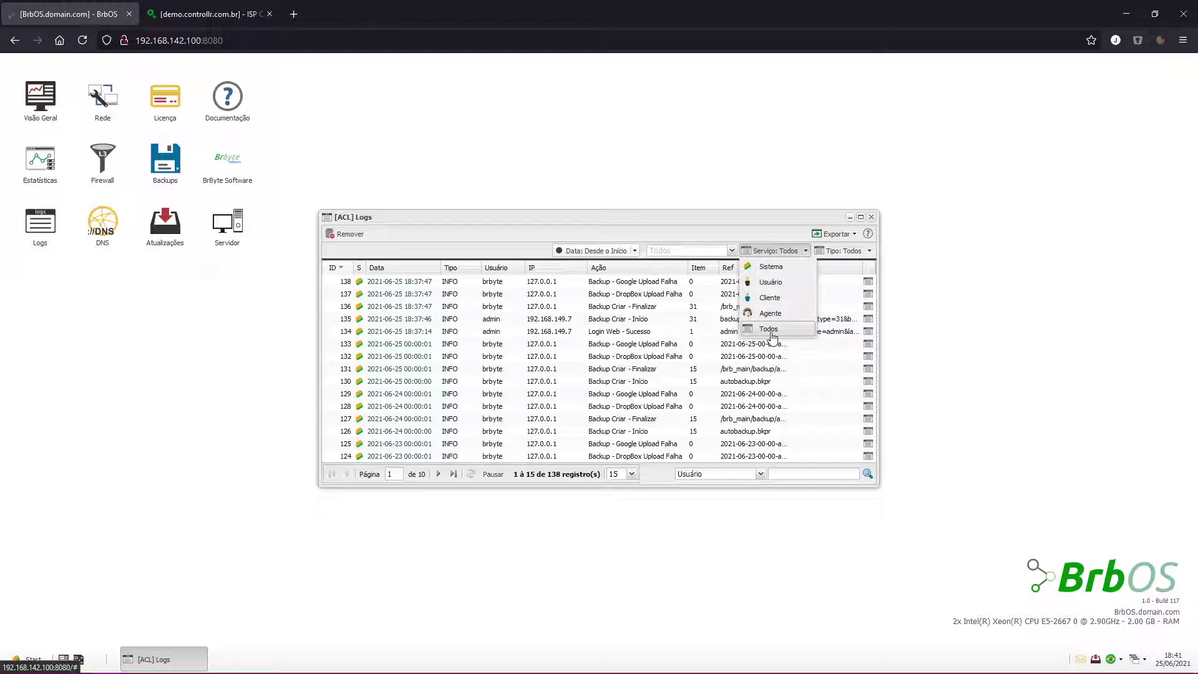
click(763, 238)
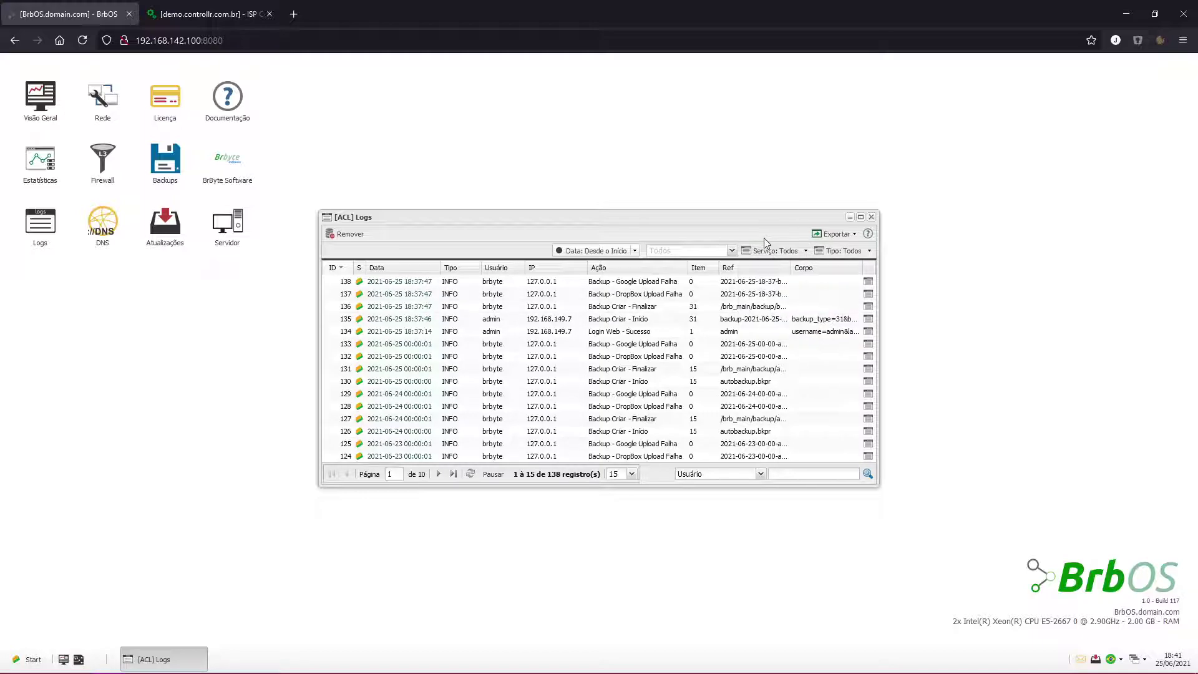
click(869, 251)
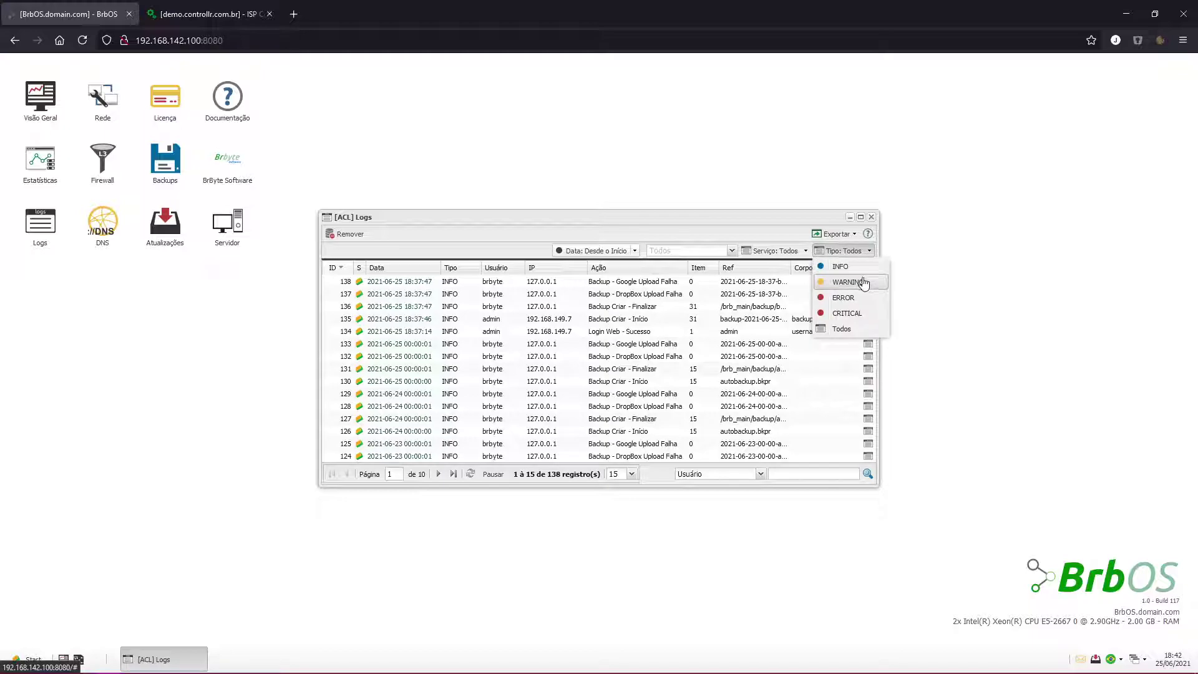
click(859, 312)
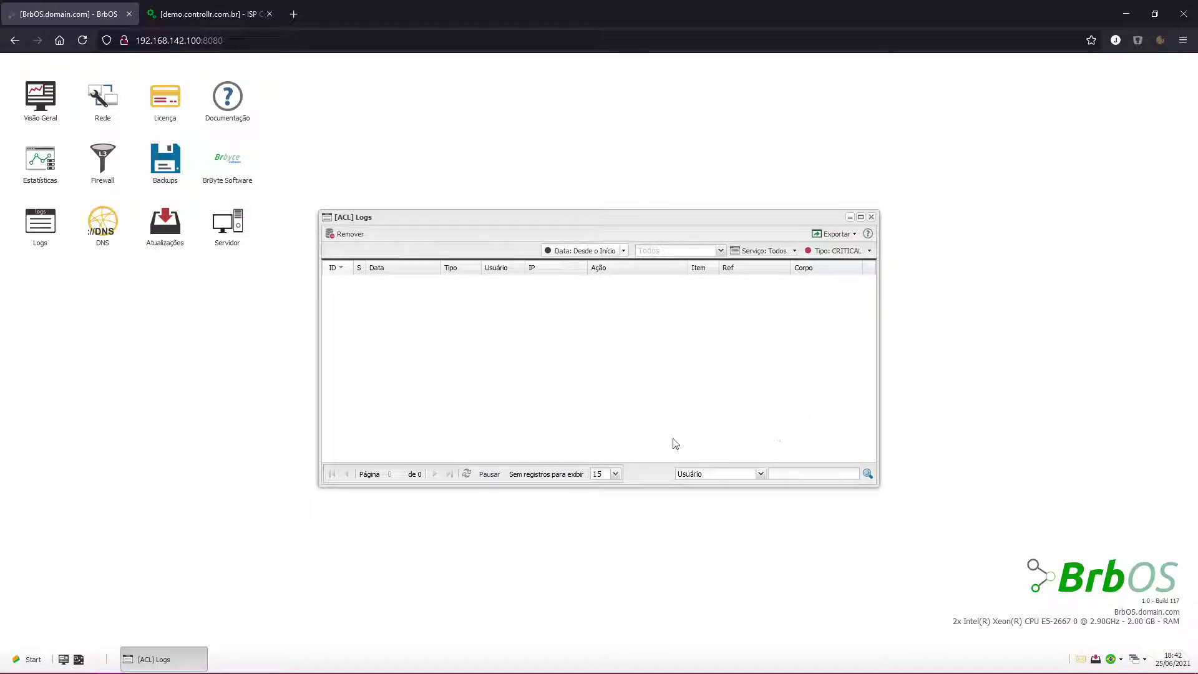
- Filter the logs by the type ERROR and examine the action of the Driver - Fetch Tempo Expirado entry
click(870, 261)
click(866, 300)
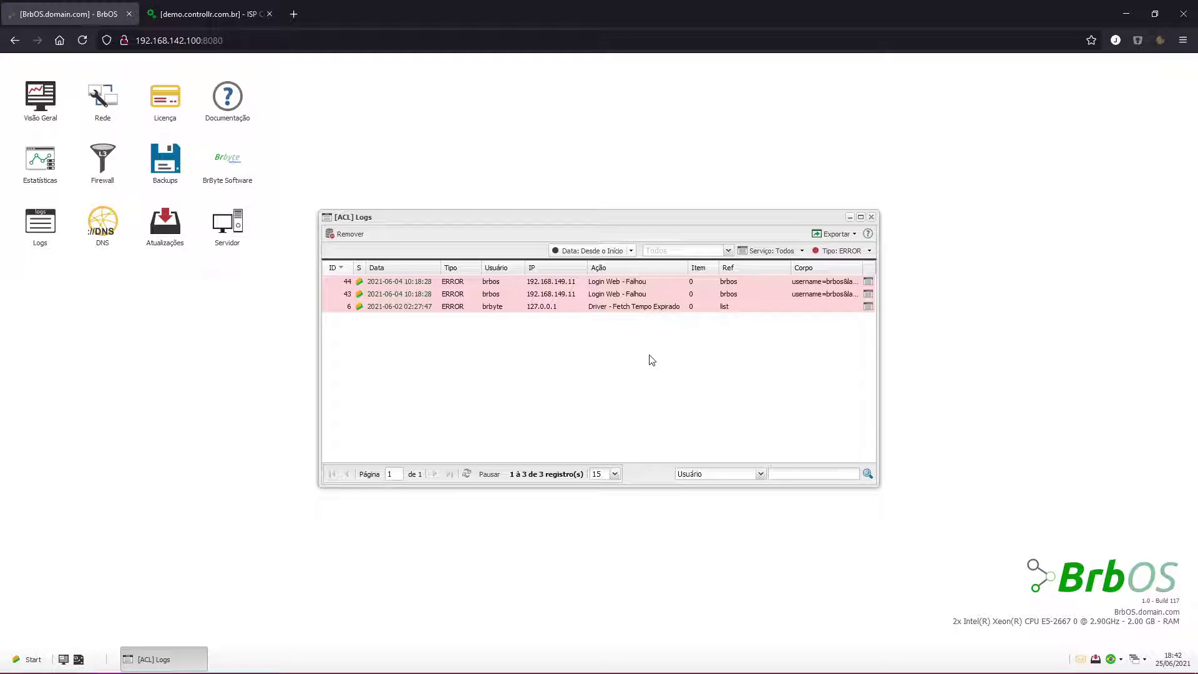
drag(638, 305, 675, 306)
click(672, 305)
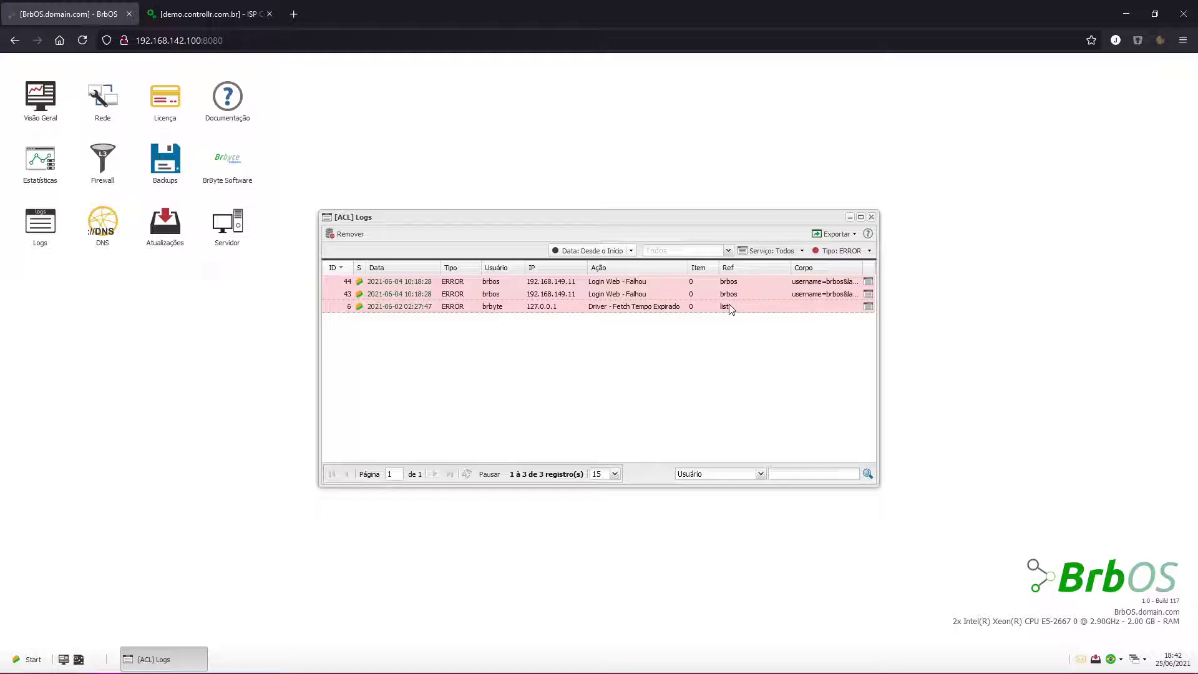
drag(633, 303, 659, 308)
click(681, 337)
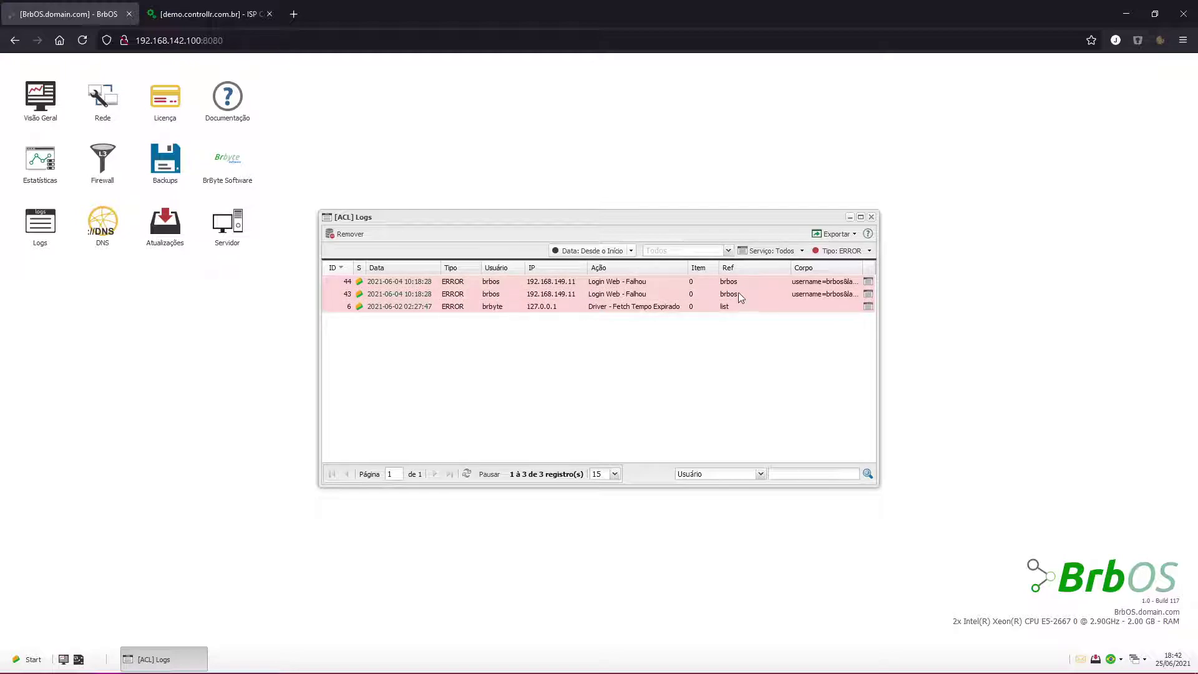
- Inspect the body keys, username value and IP address in the details of Login Web - Falhou entry 43, and close them
click(866, 298)
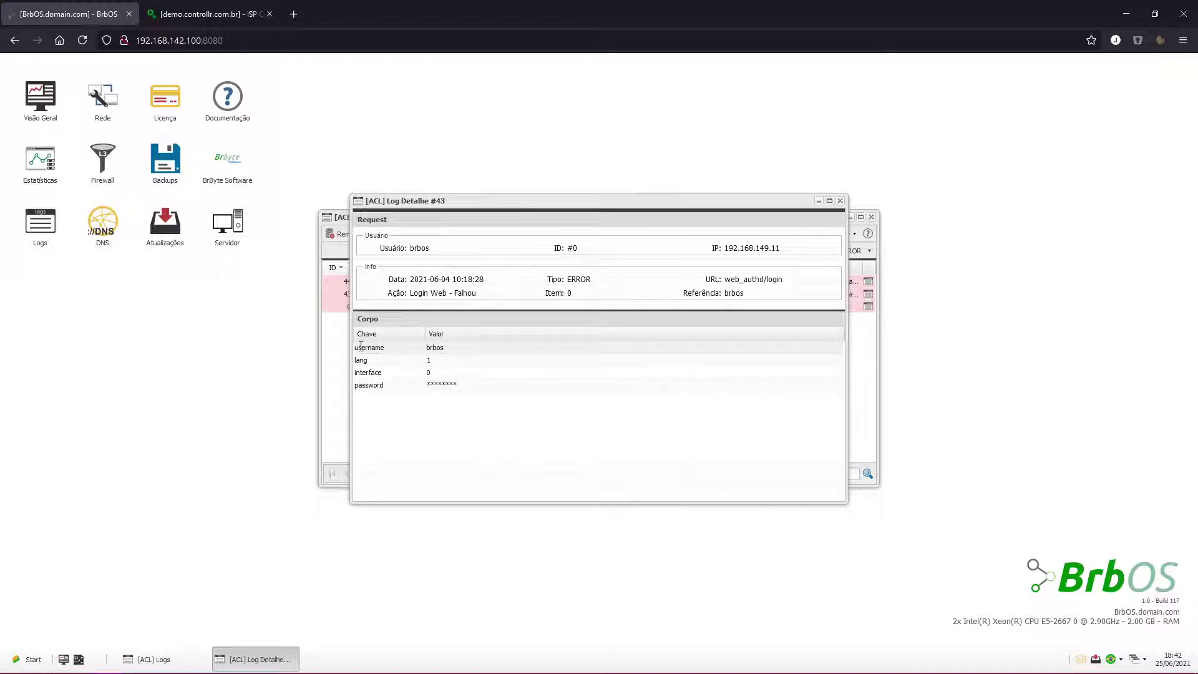
drag(368, 352, 427, 348)
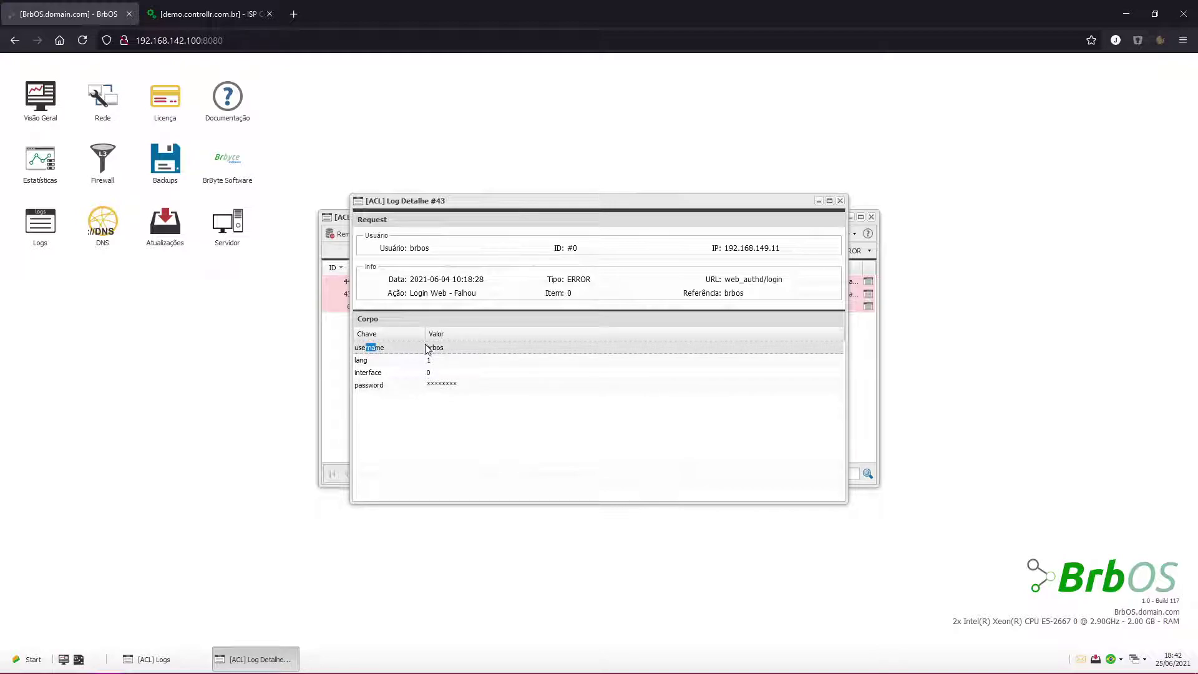
click(365, 360)
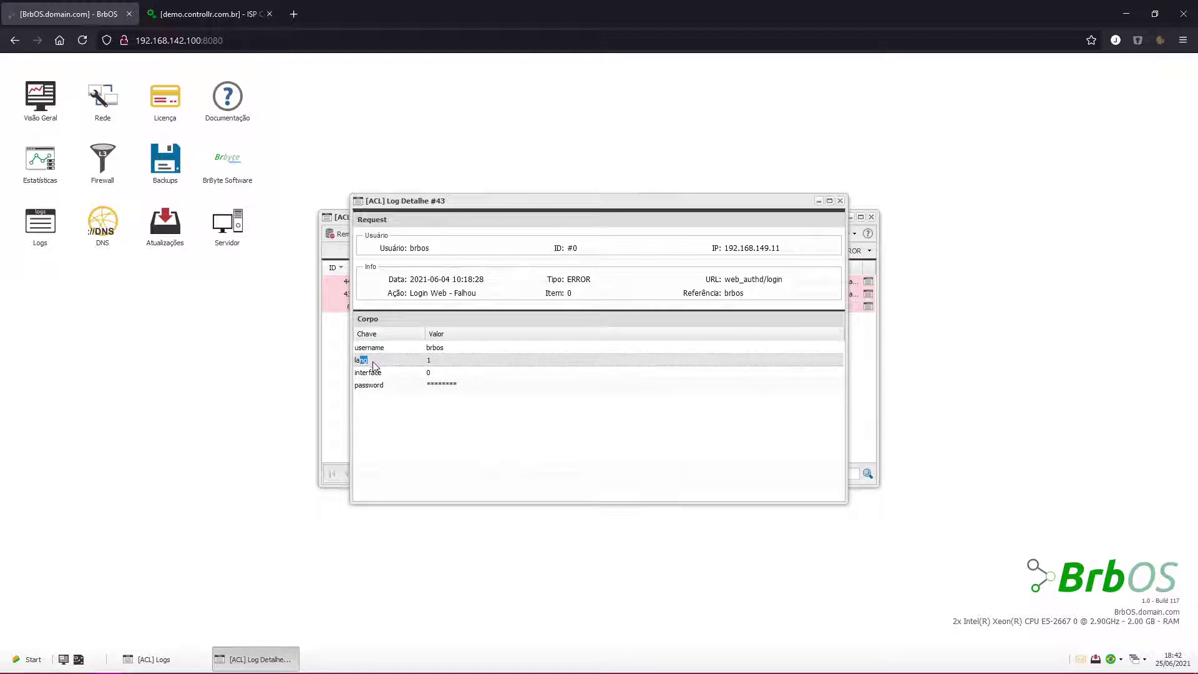
drag(378, 373, 440, 381)
click(440, 382)
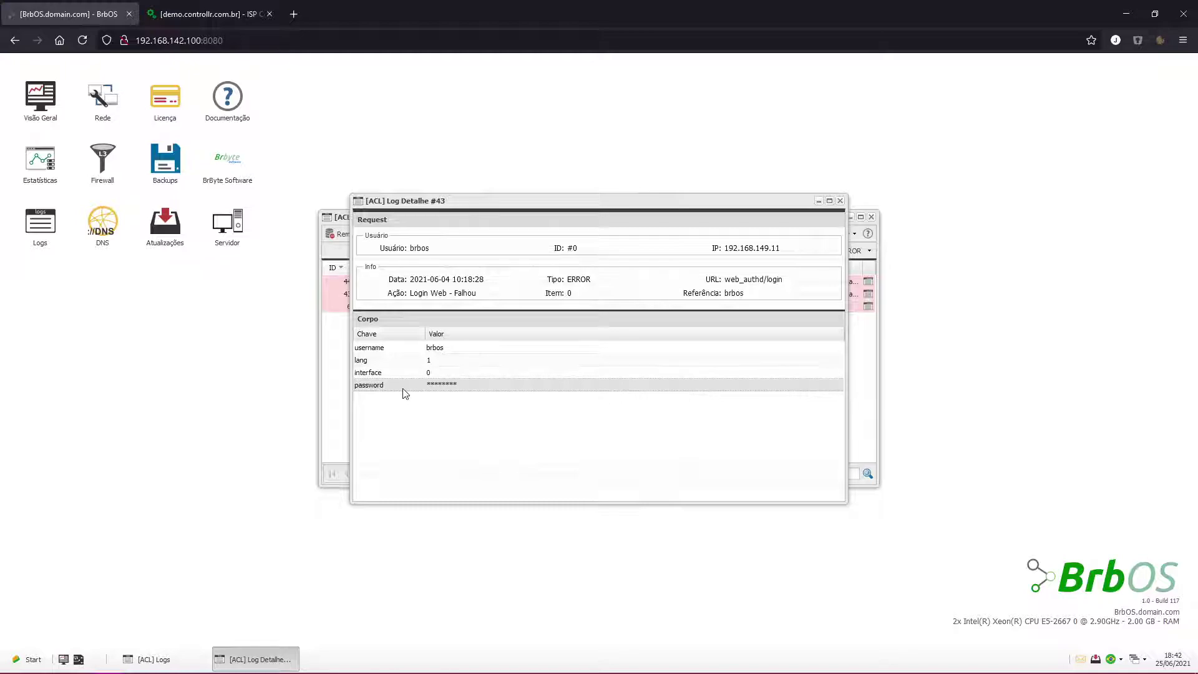
double_click(435, 347)
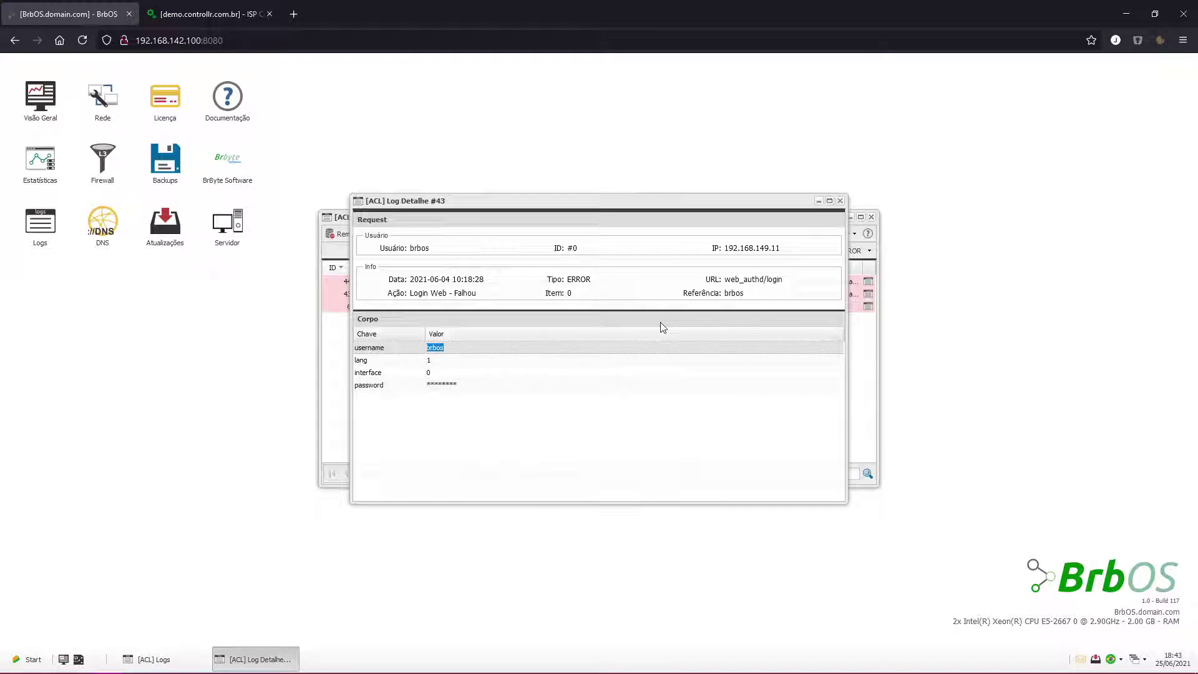
drag(725, 248, 789, 254)
click(789, 255)
click(839, 201)
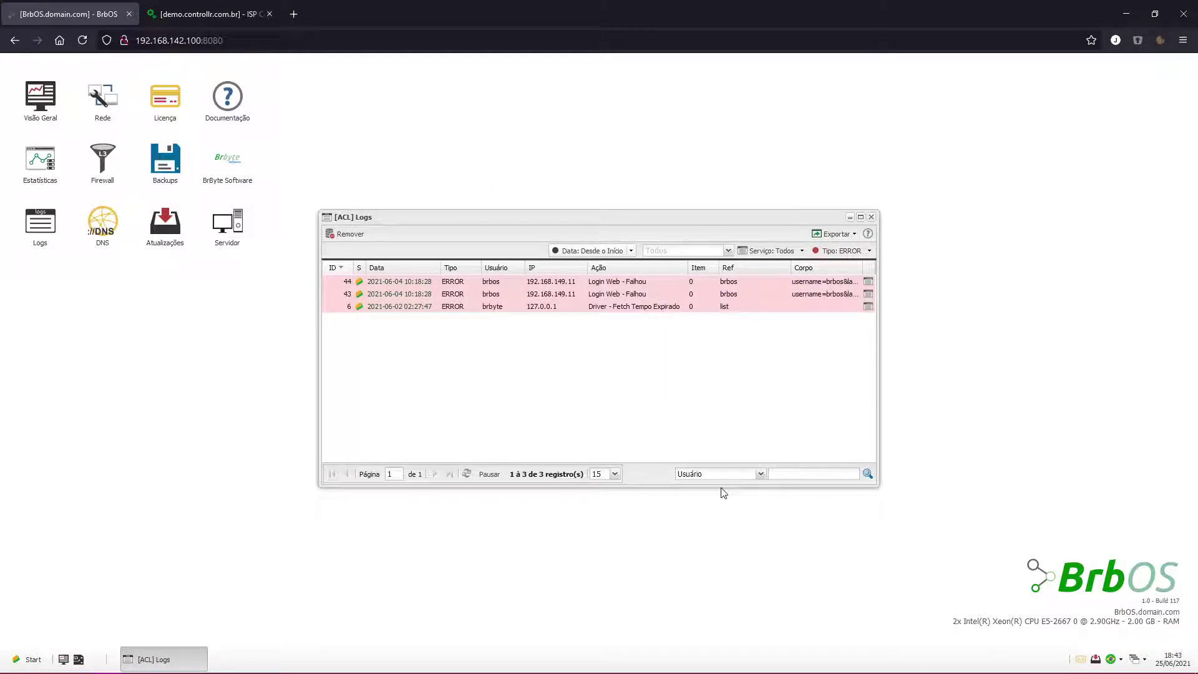
click(836, 252)
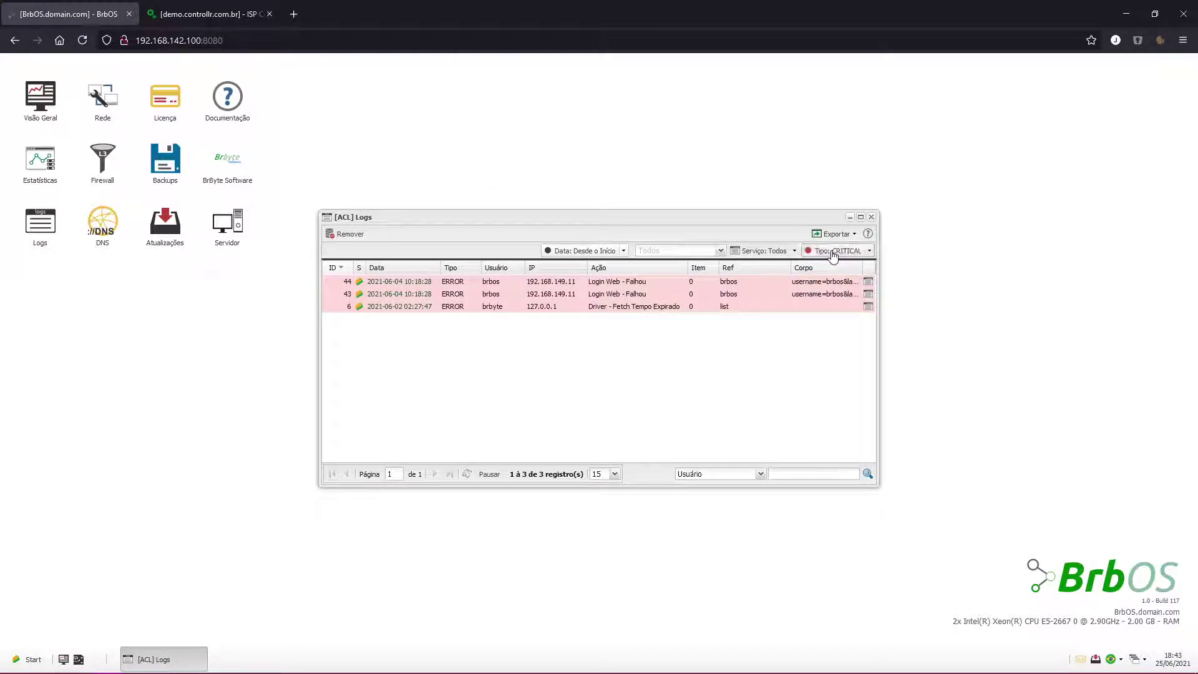
click(836, 252)
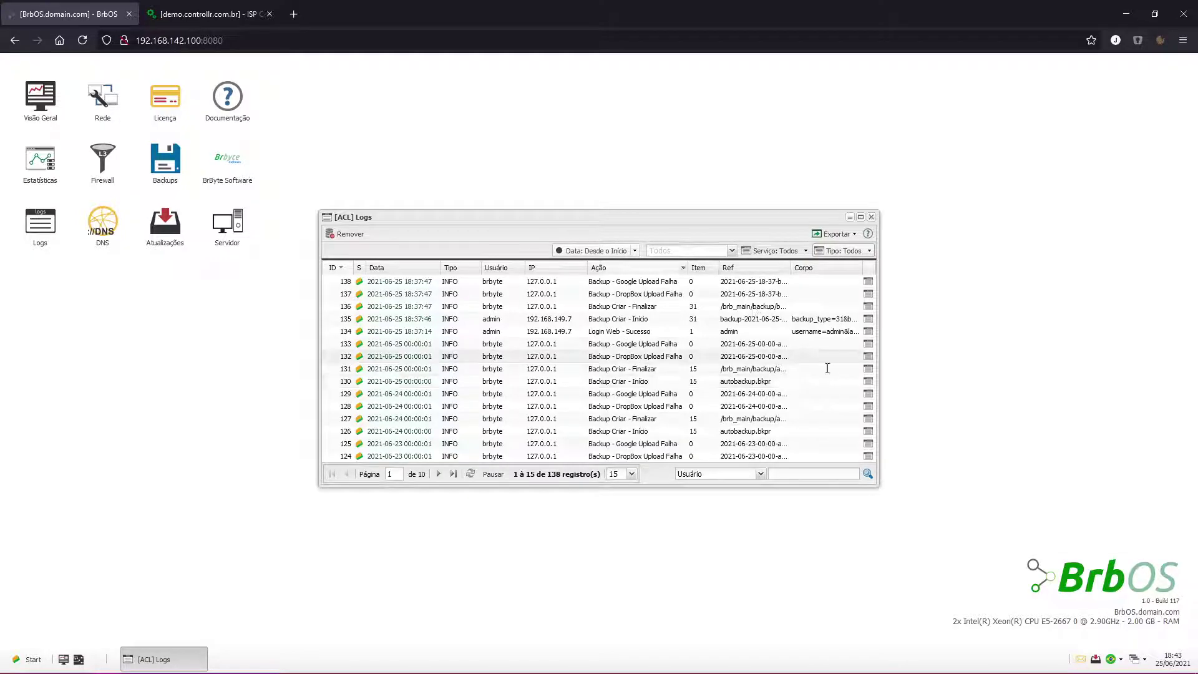
click(742, 477)
click(742, 477)
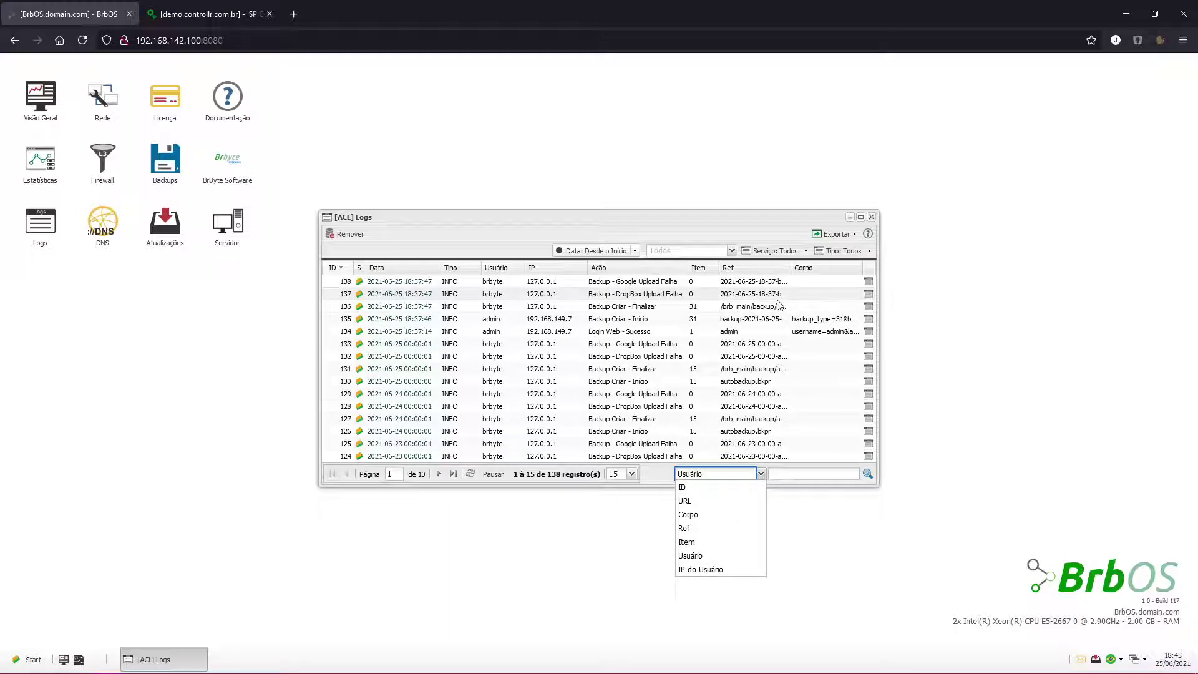
click(740, 555)
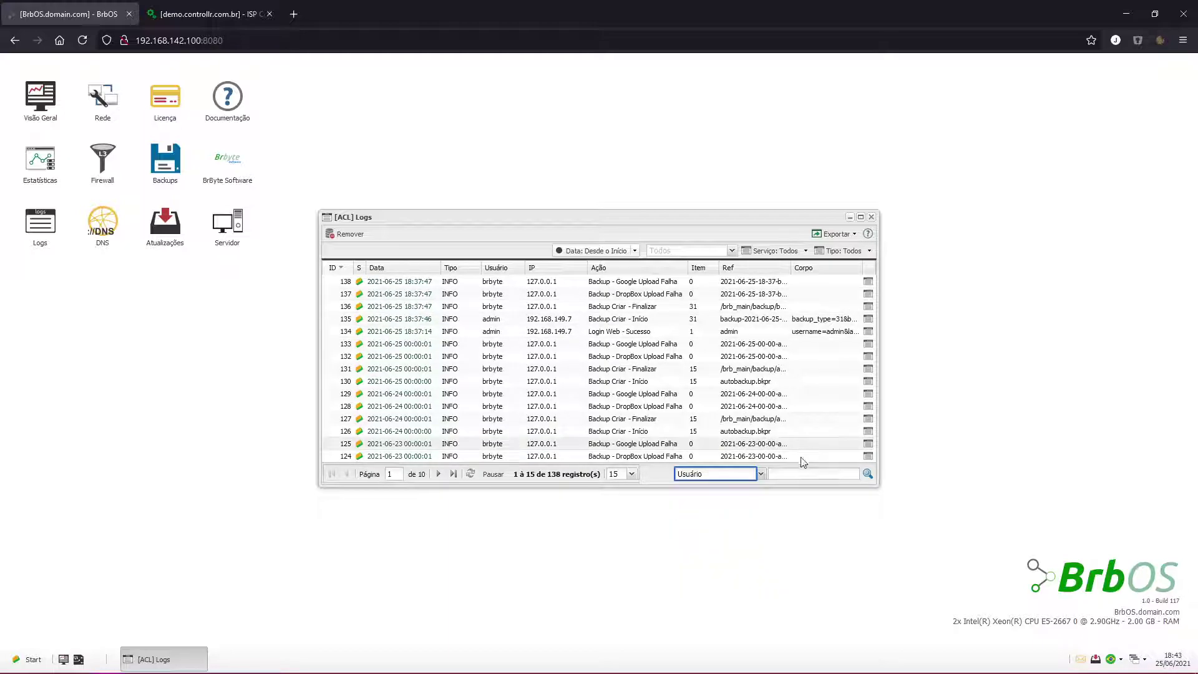
click(797, 471)
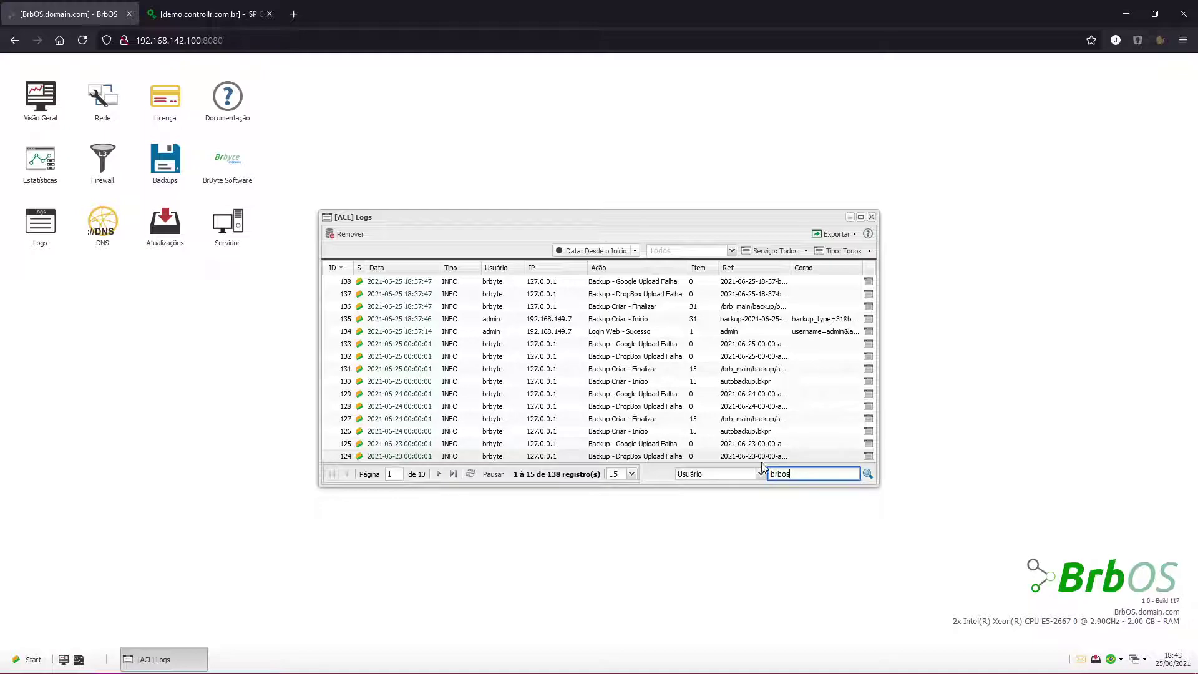
click(867, 477)
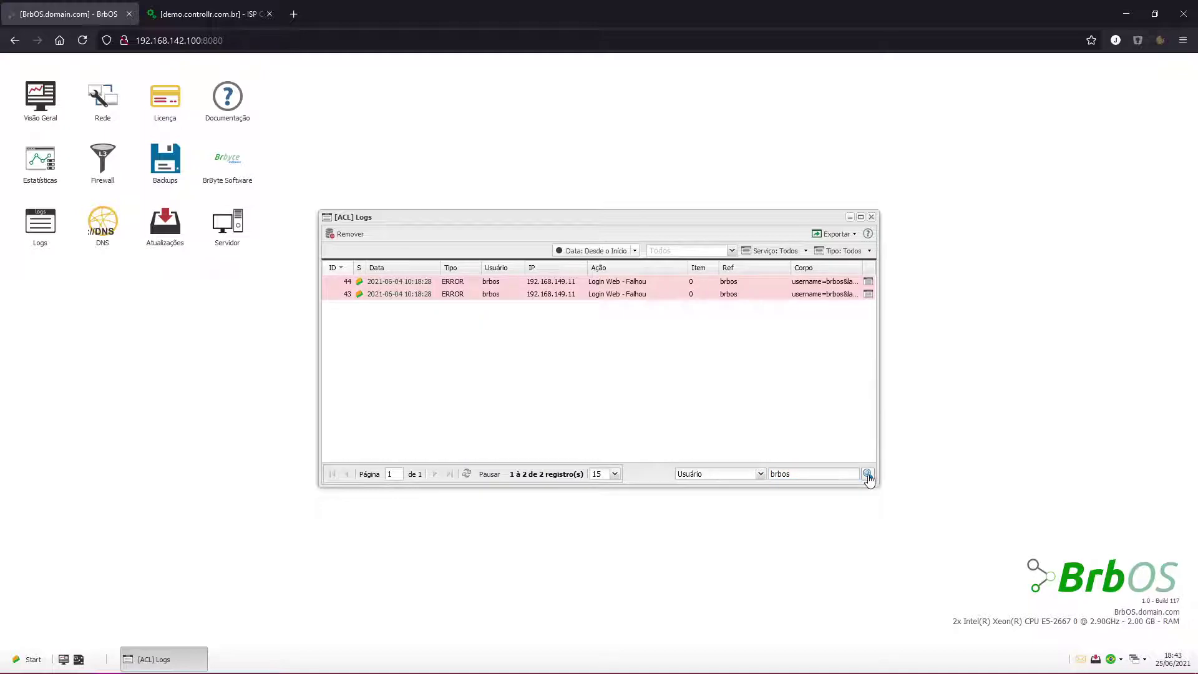
- Search the logs by Corpo for brbos
click(761, 473)
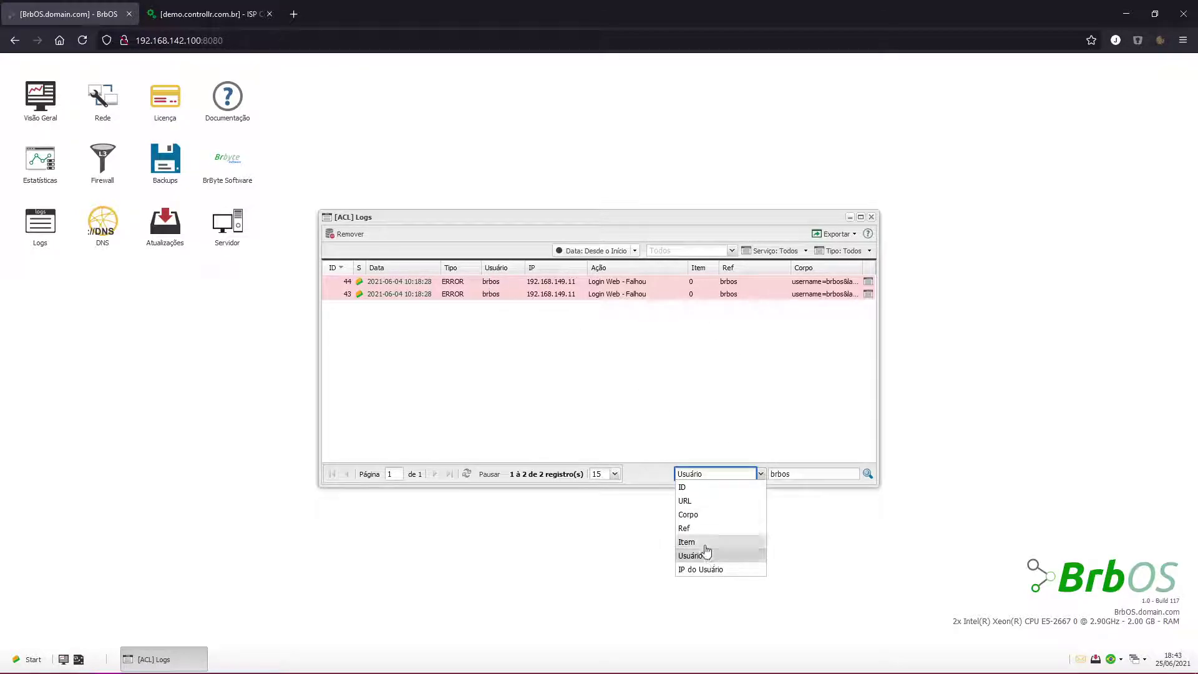
click(687, 514)
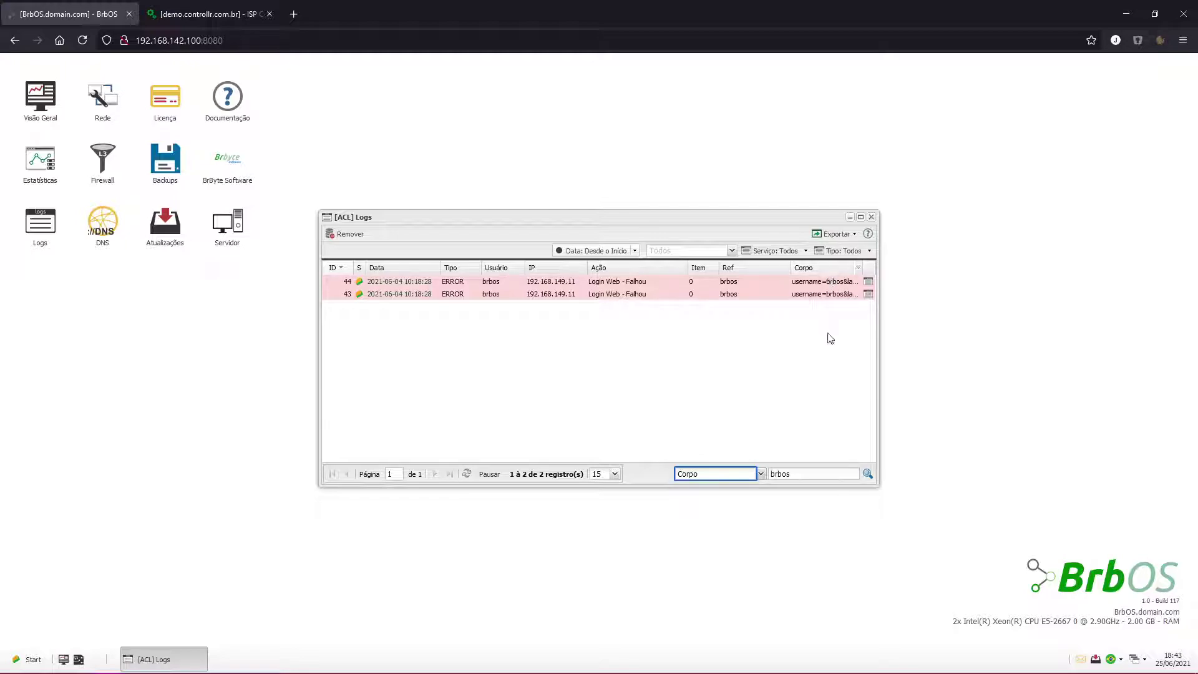
click(867, 473)
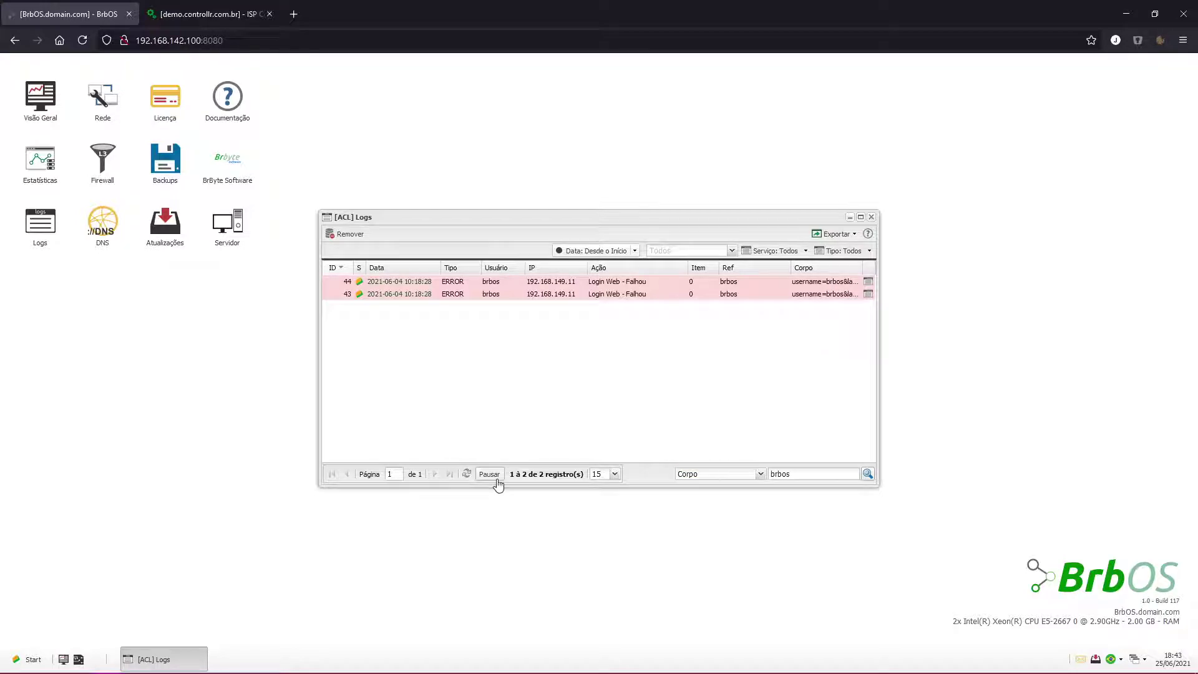
- Switch the search criterion to IP do Usuário, and clear the search text to list all log entries
click(808, 474)
click(742, 473)
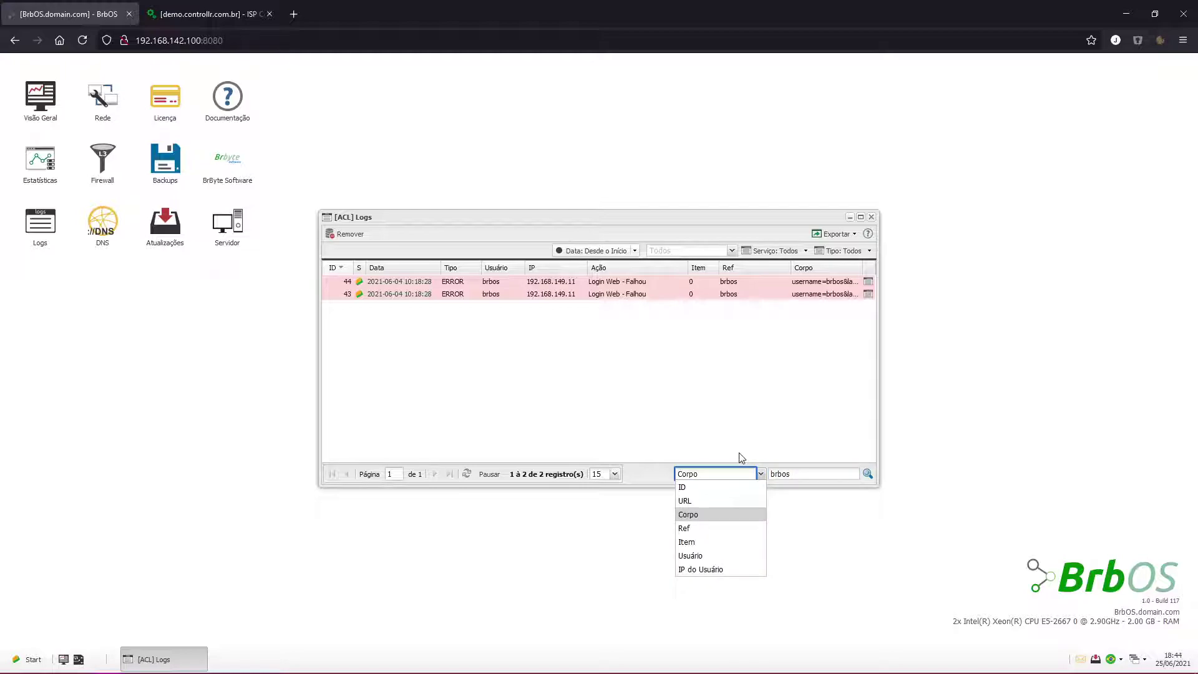
click(726, 569)
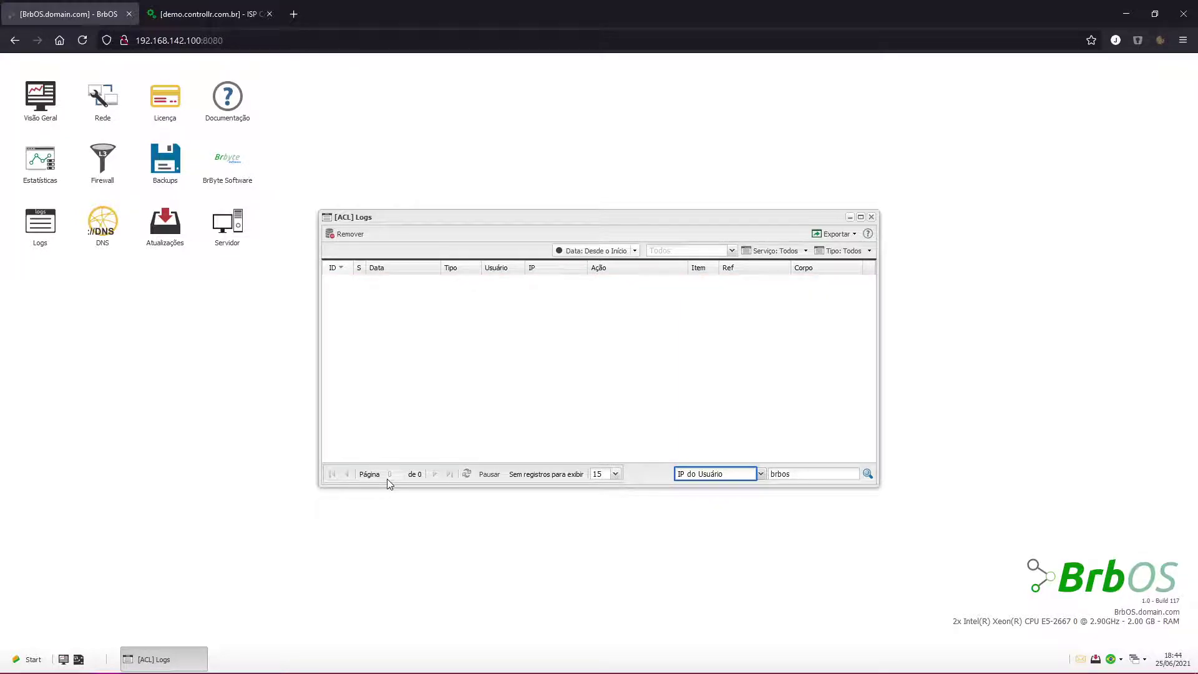
click(796, 474)
drag(796, 473, 731, 461)
key(BackSpace)
click(867, 473)
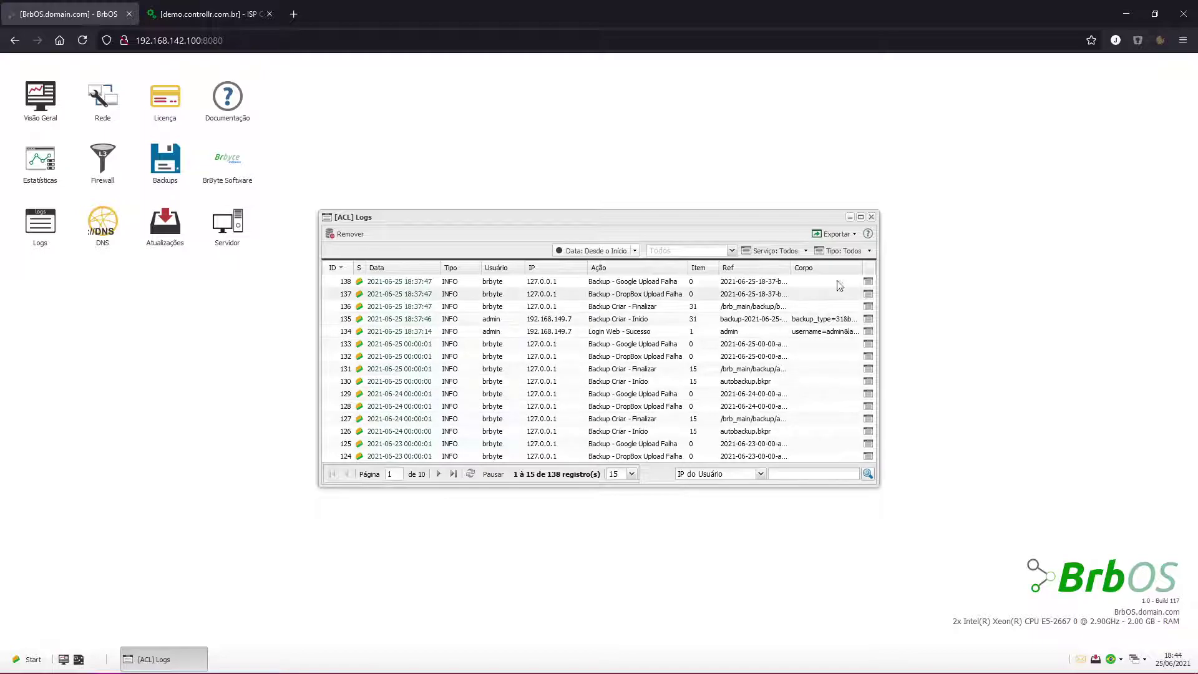
- Review the export formats and add the URL and Log APP columns to the log table
click(853, 235)
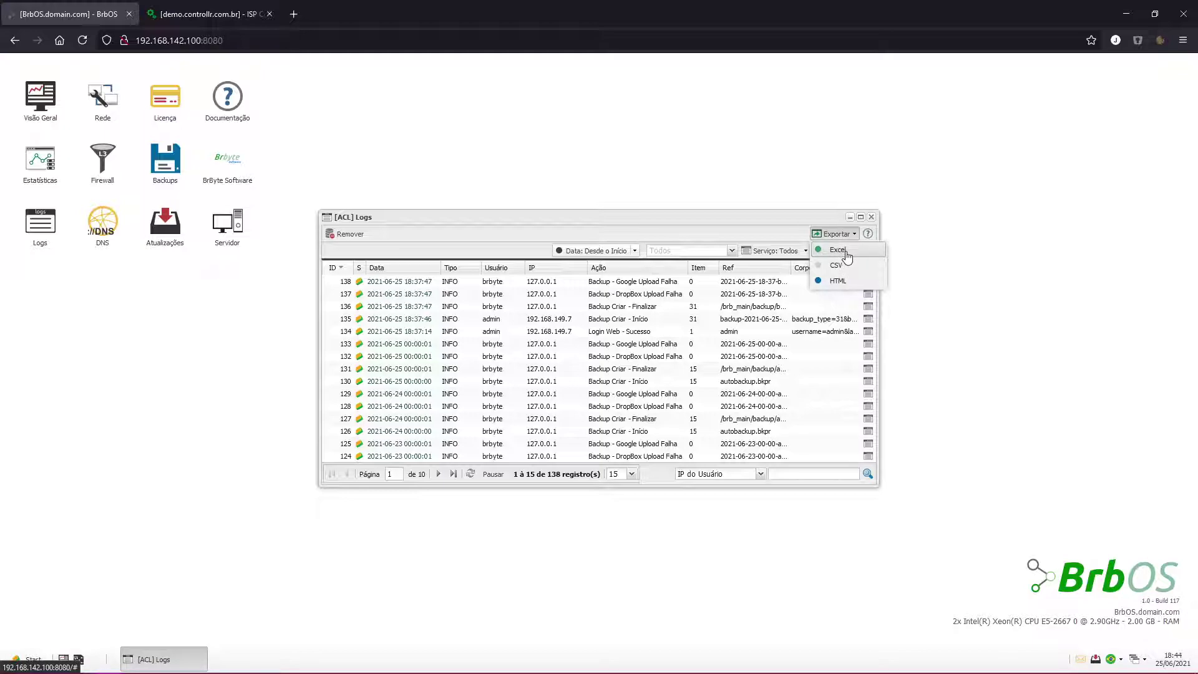
click(714, 269)
mouse_move(749, 319)
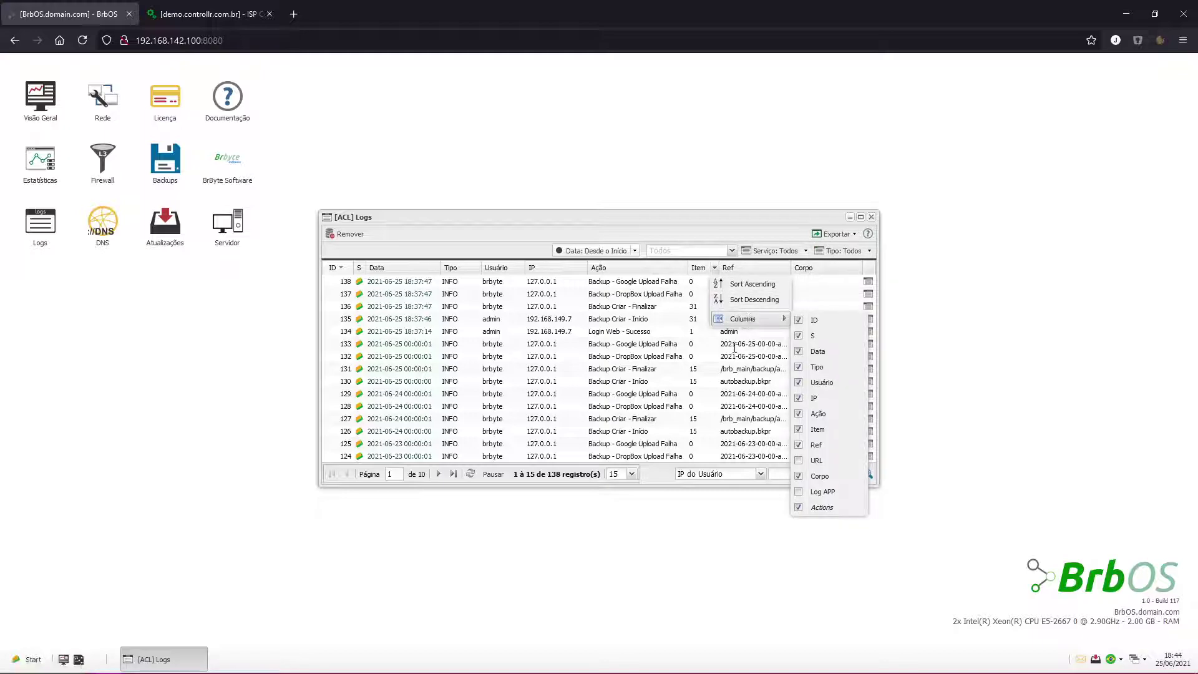
click(832, 470)
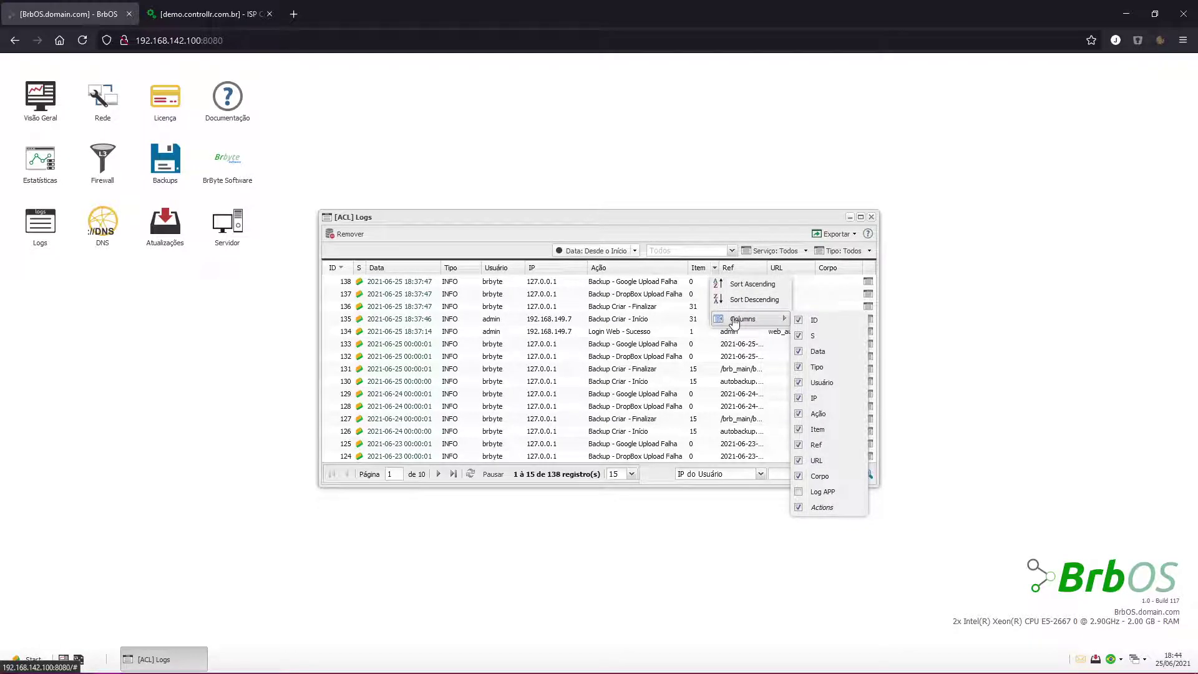
click(828, 492)
click(668, 471)
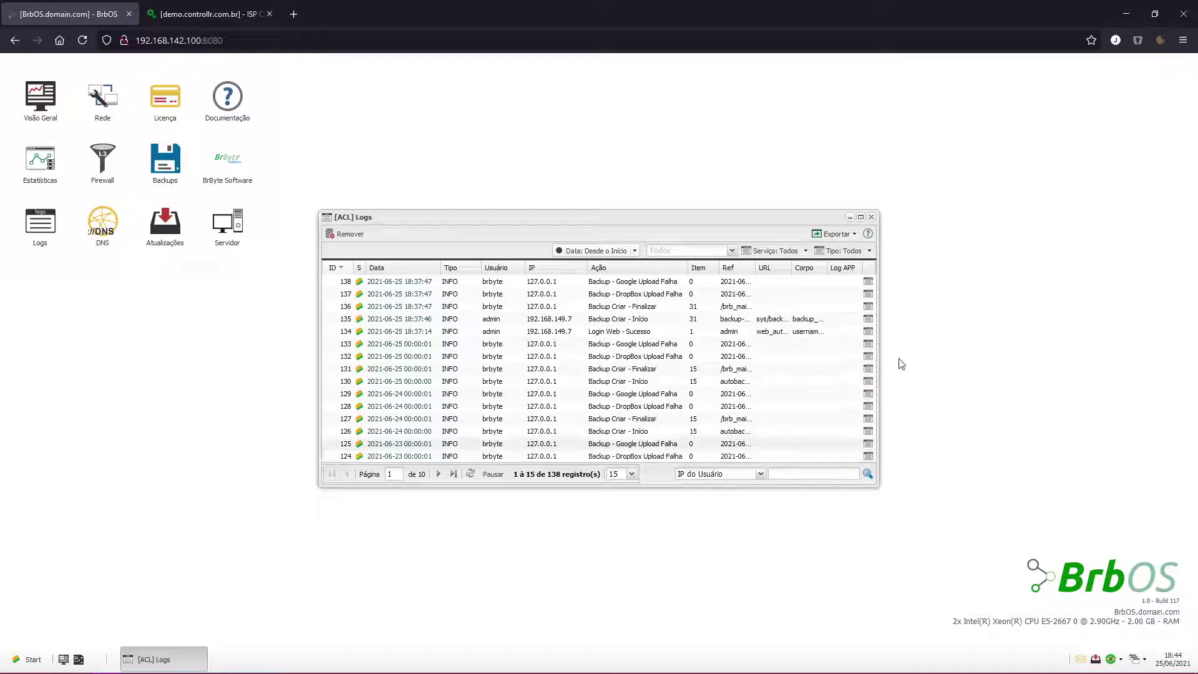
- Widen the logs window and examine the URL of the Backup Criar - Início entry alongside the browser address
drag(874, 481, 1028, 325)
click(879, 321)
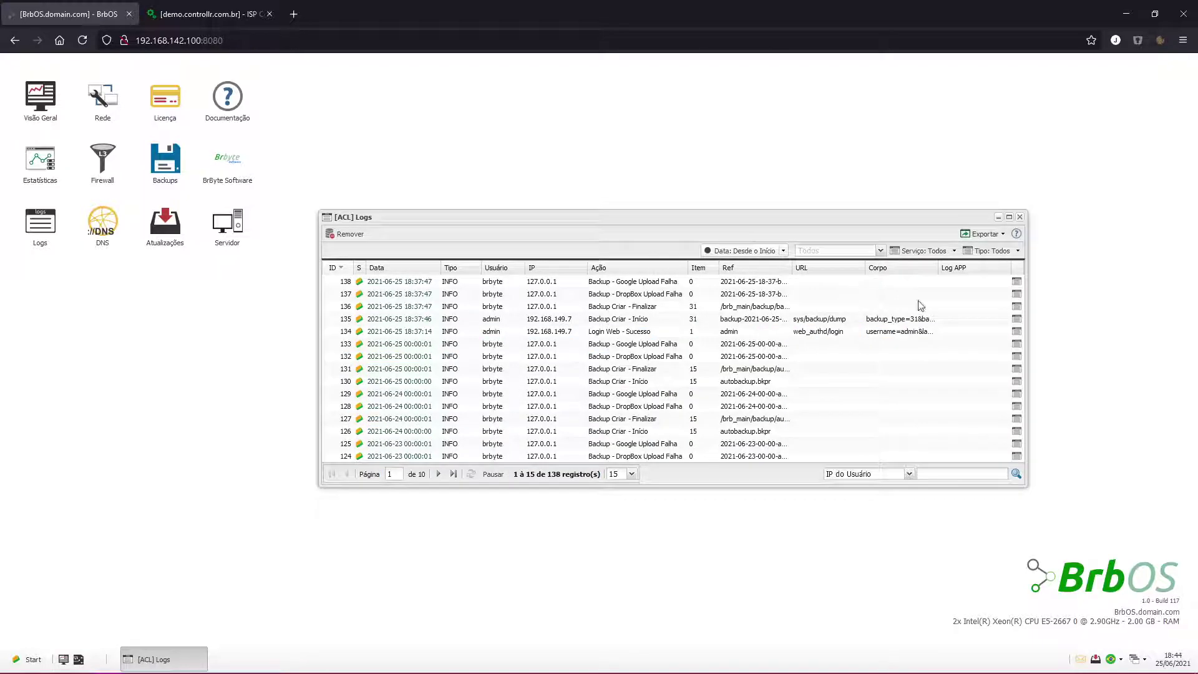
click(814, 317)
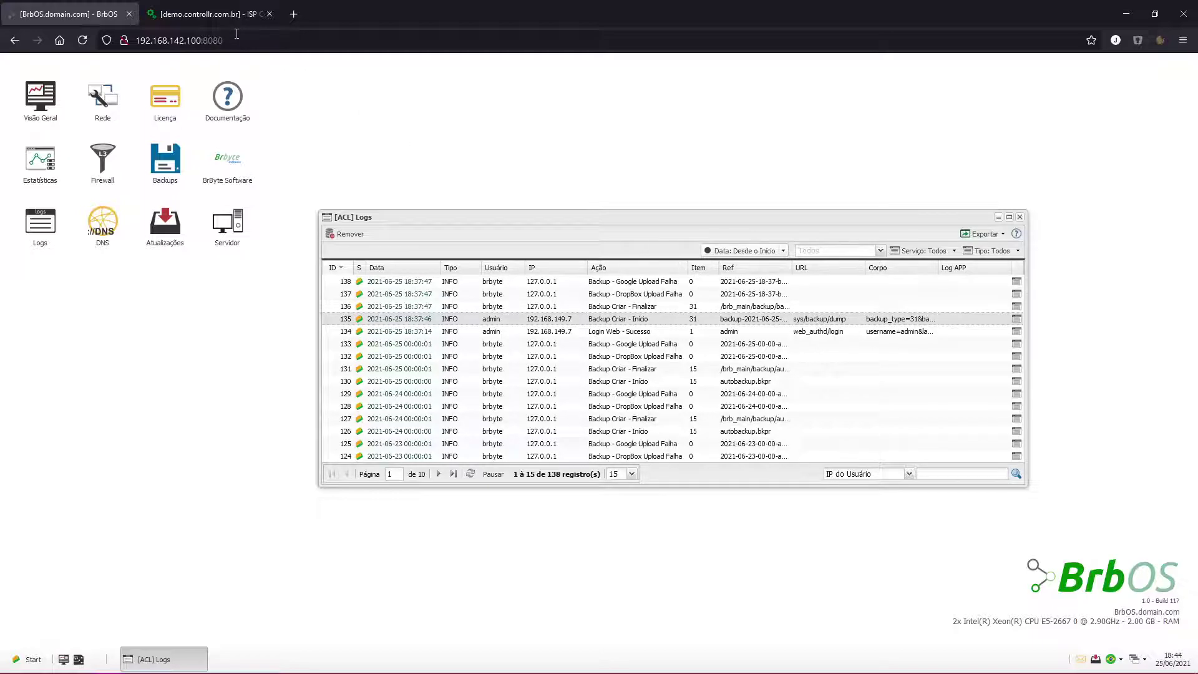
click(237, 33)
click(592, 330)
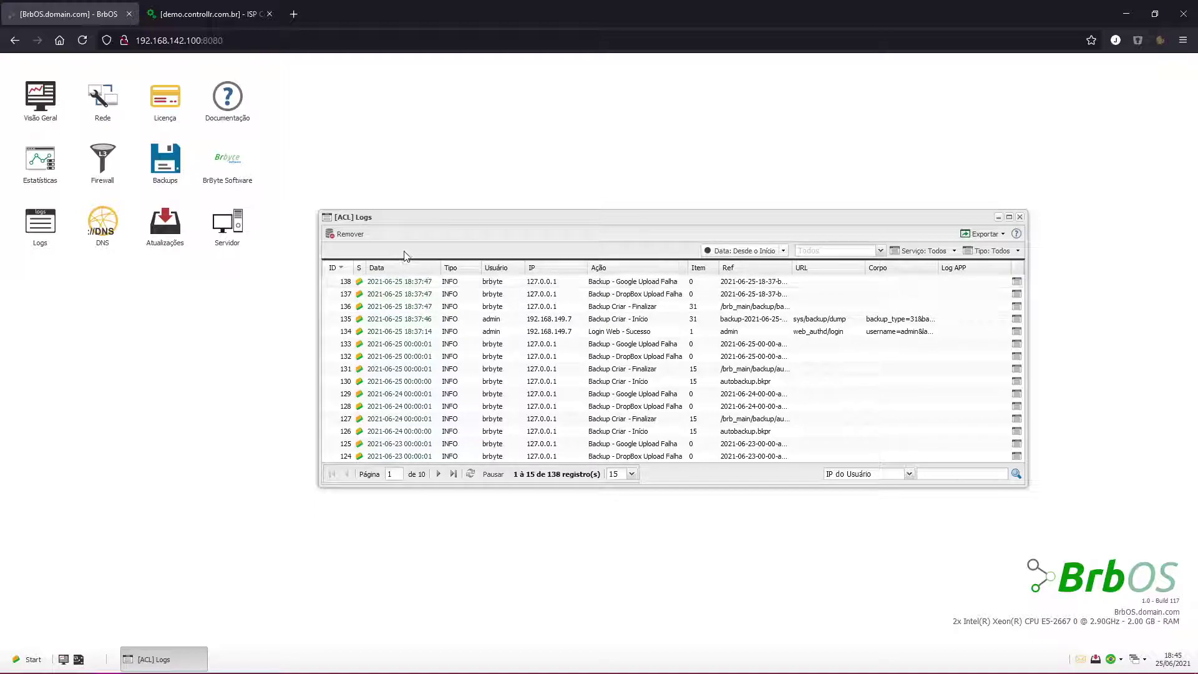
- Remove all logs and examine the ID, user and action of the Log - Removido entry
click(350, 234)
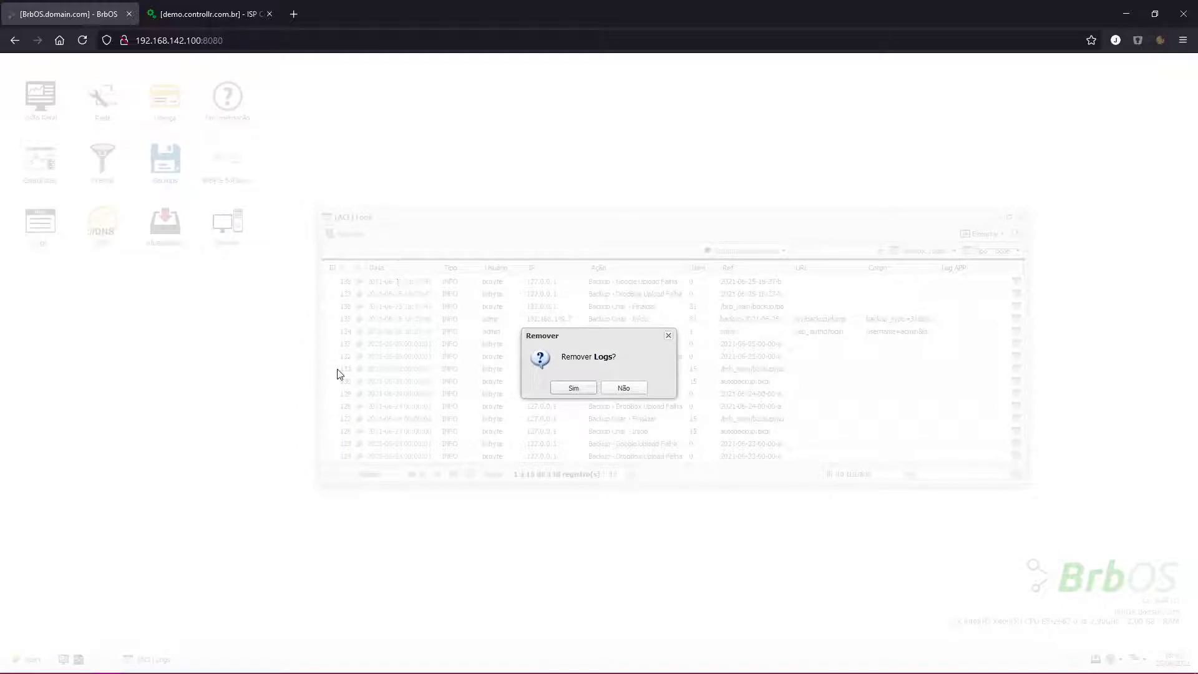
click(575, 388)
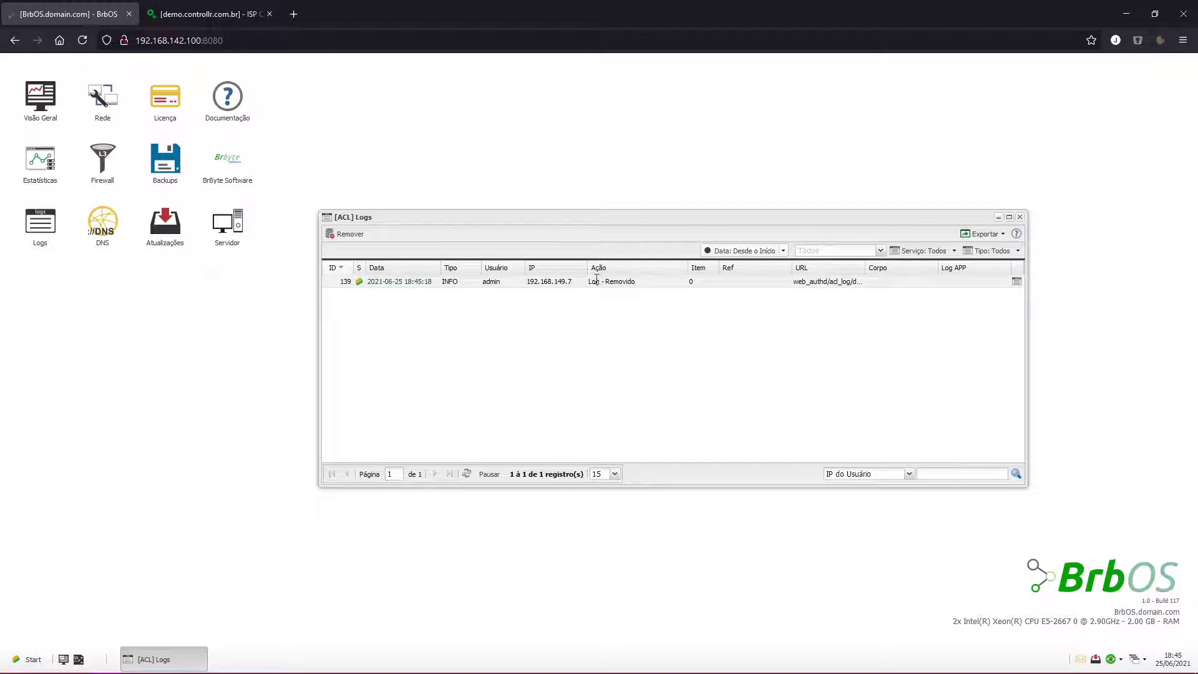
mouse_move(588, 282)
mouse_down()
mouse_move(648, 282)
mouse_move(586, 292)
mouse_up()
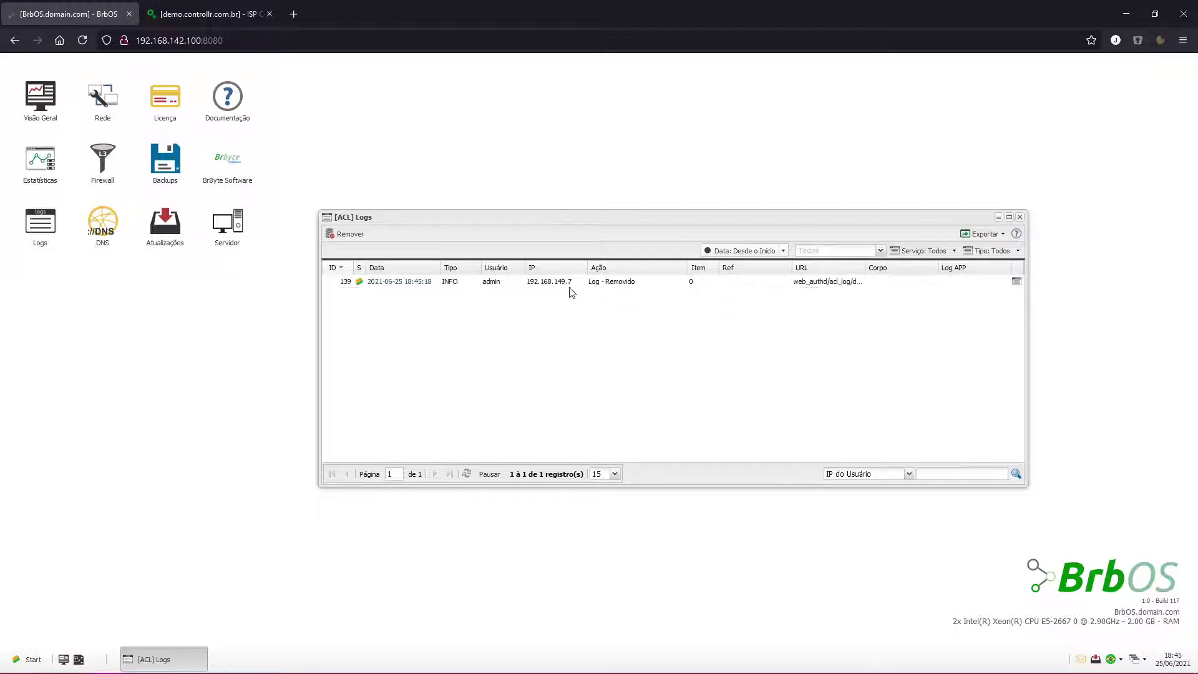
drag(341, 281, 354, 284)
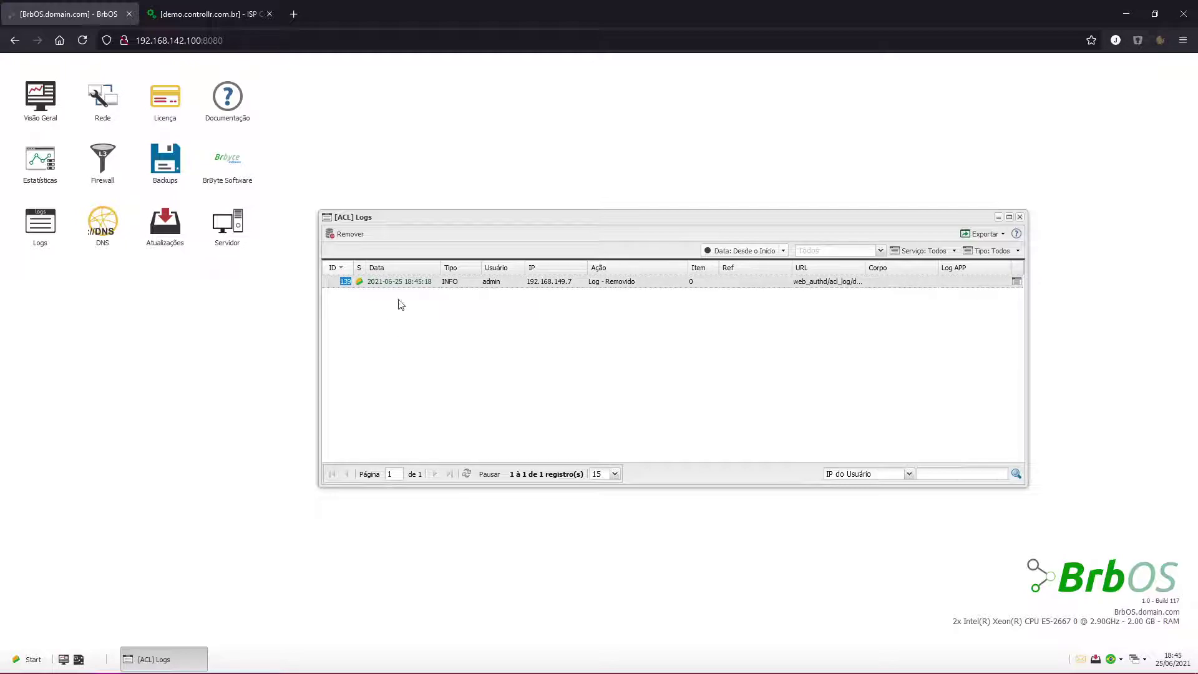
click(498, 285)
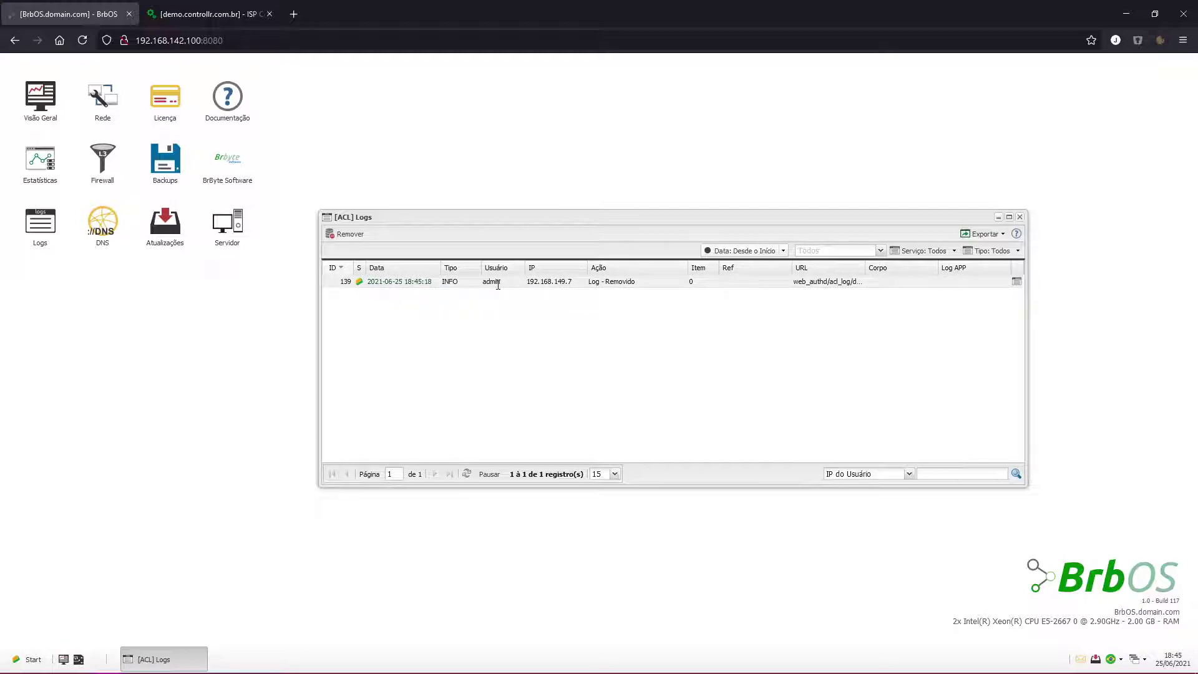
drag(498, 282, 488, 281)
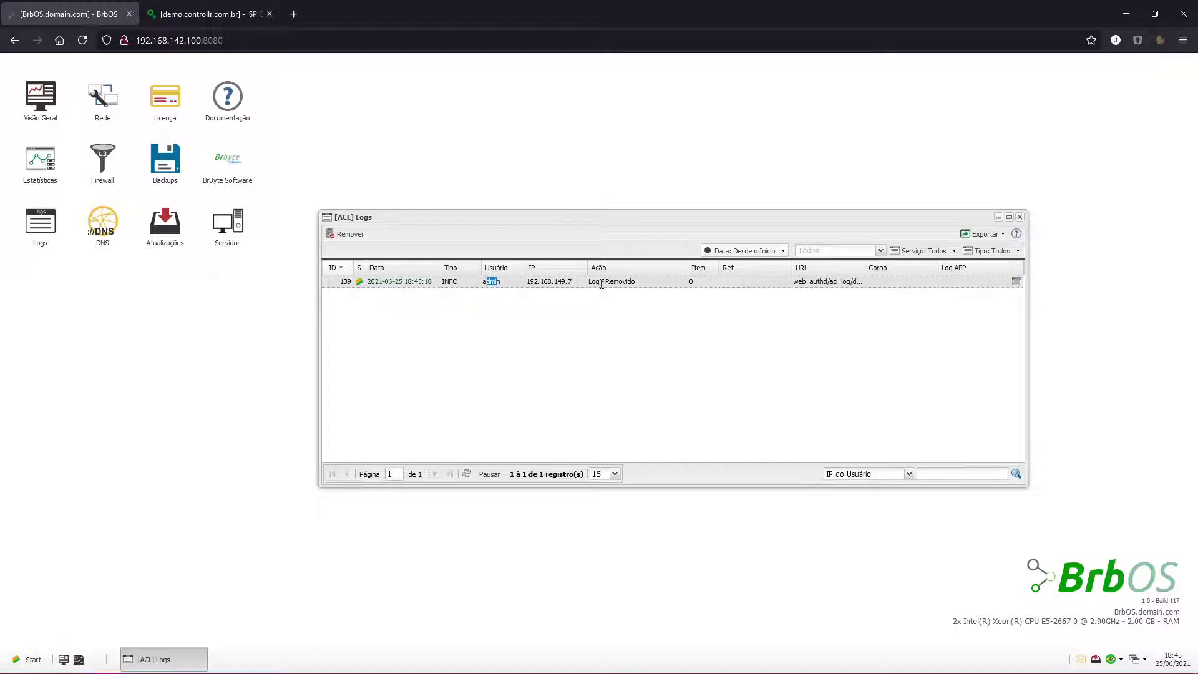
drag(587, 283, 627, 284)
triple_click(627, 284)
click(628, 284)
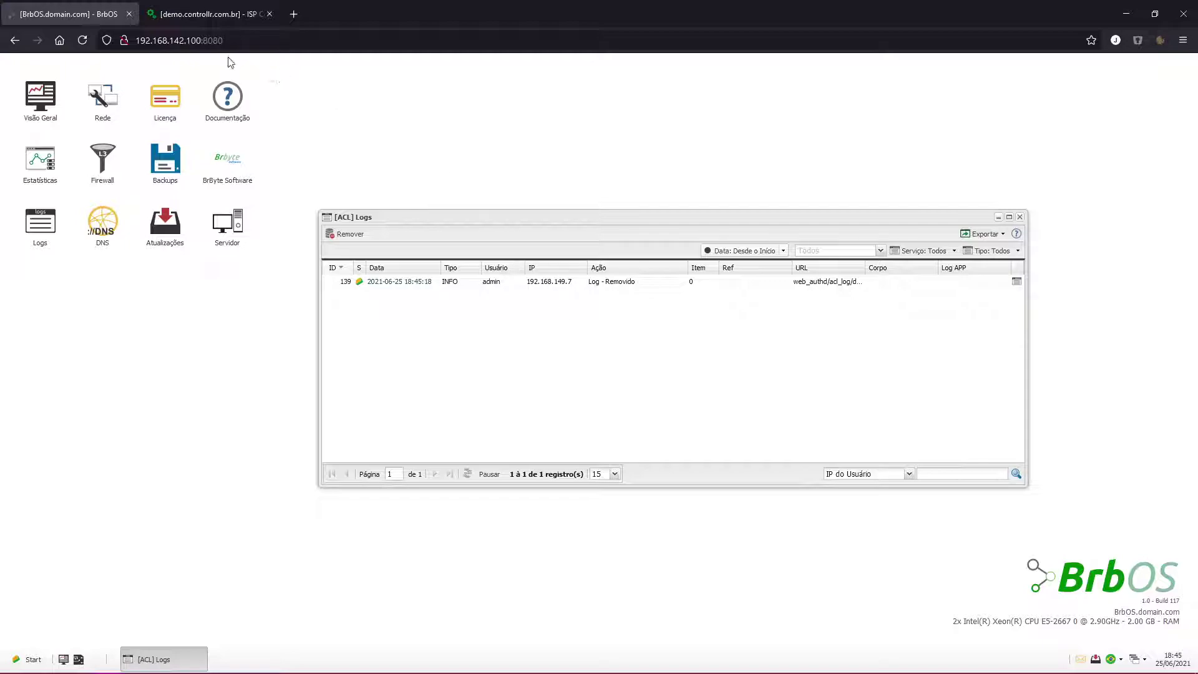
- Switch to the ISP Controllr system at demo.controllr.com.br, open its logs and examine the user of the most recent ERROR entry
click(197, 17)
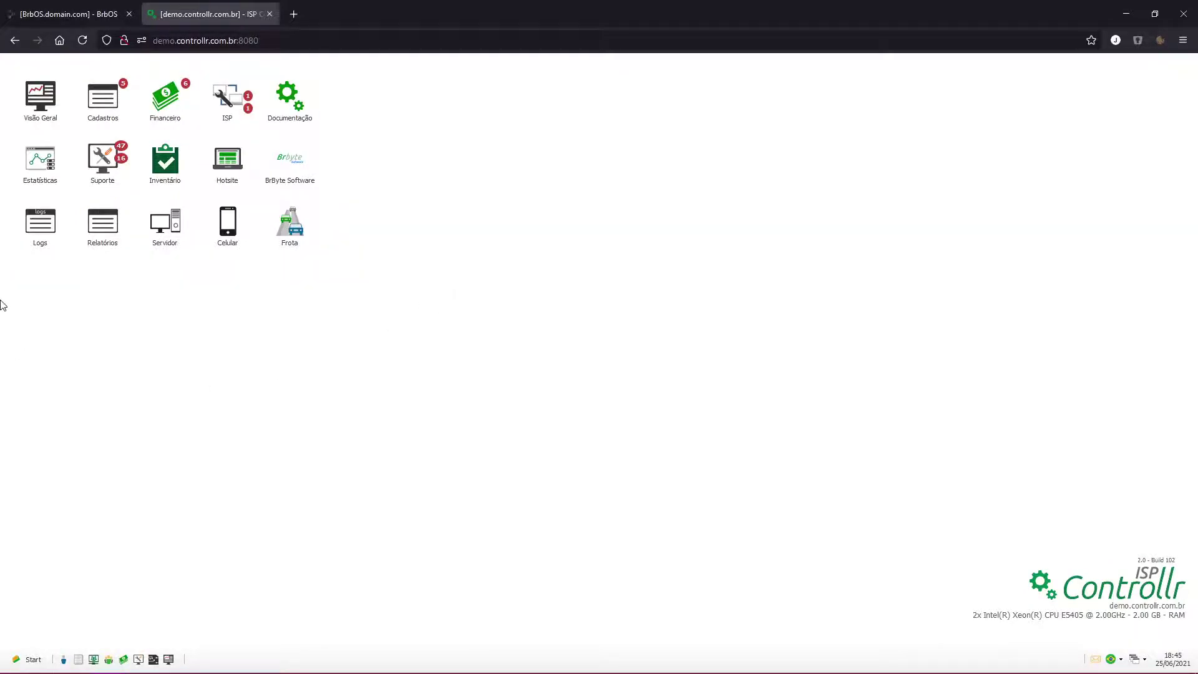
click(53, 229)
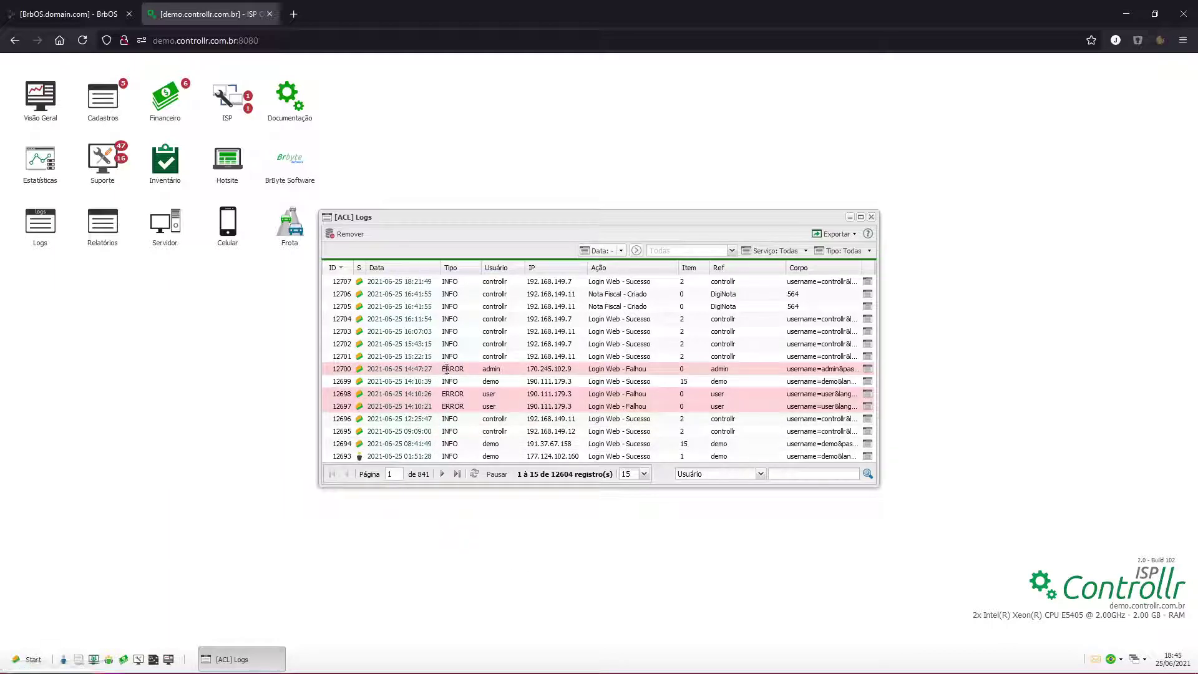
drag(502, 369, 490, 369)
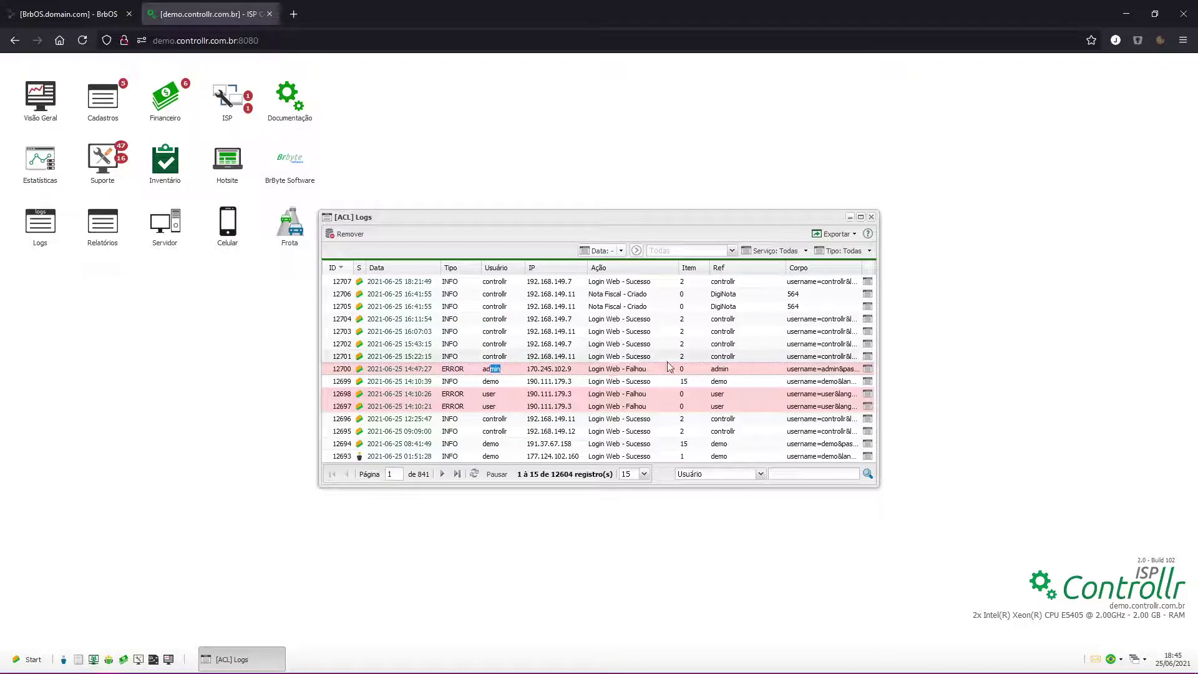
- Examine the demo user's successful login entry 12699 and the action, reference and body of Nota Fiscal - Criado entry 12706
click(735, 367)
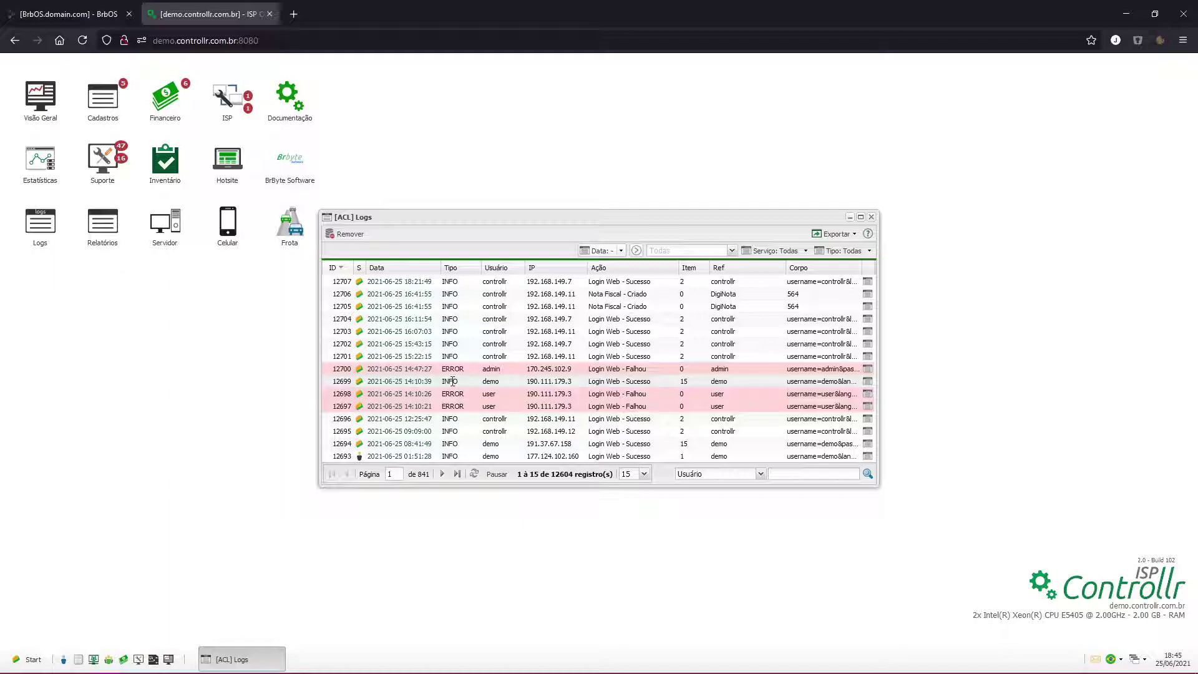
mouse_move(593, 380)
mouse_down()
mouse_move(668, 391)
mouse_move(727, 380)
mouse_up()
click(726, 381)
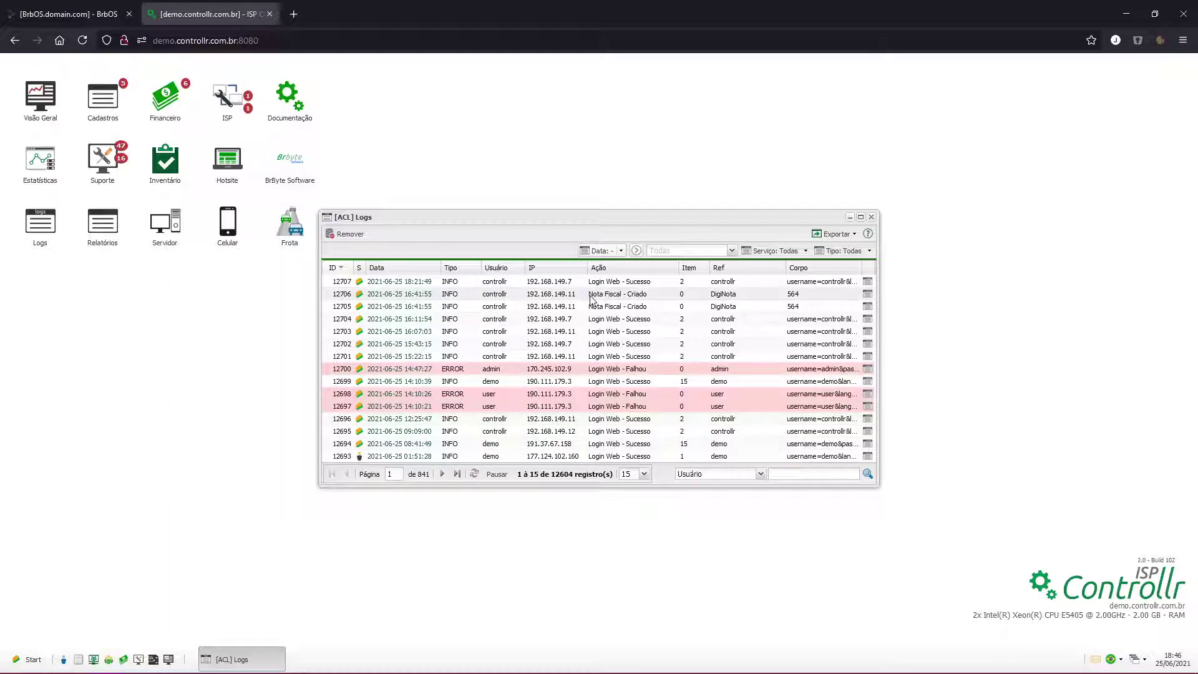
drag(616, 296, 588, 294)
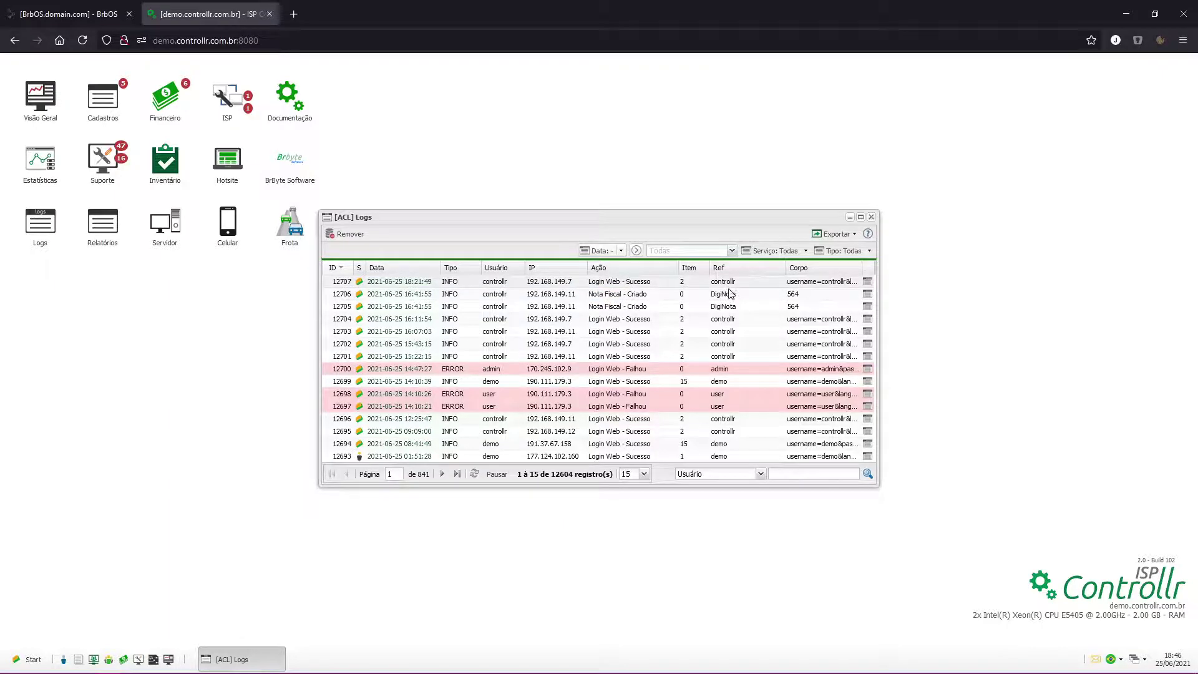
drag(711, 295, 737, 294)
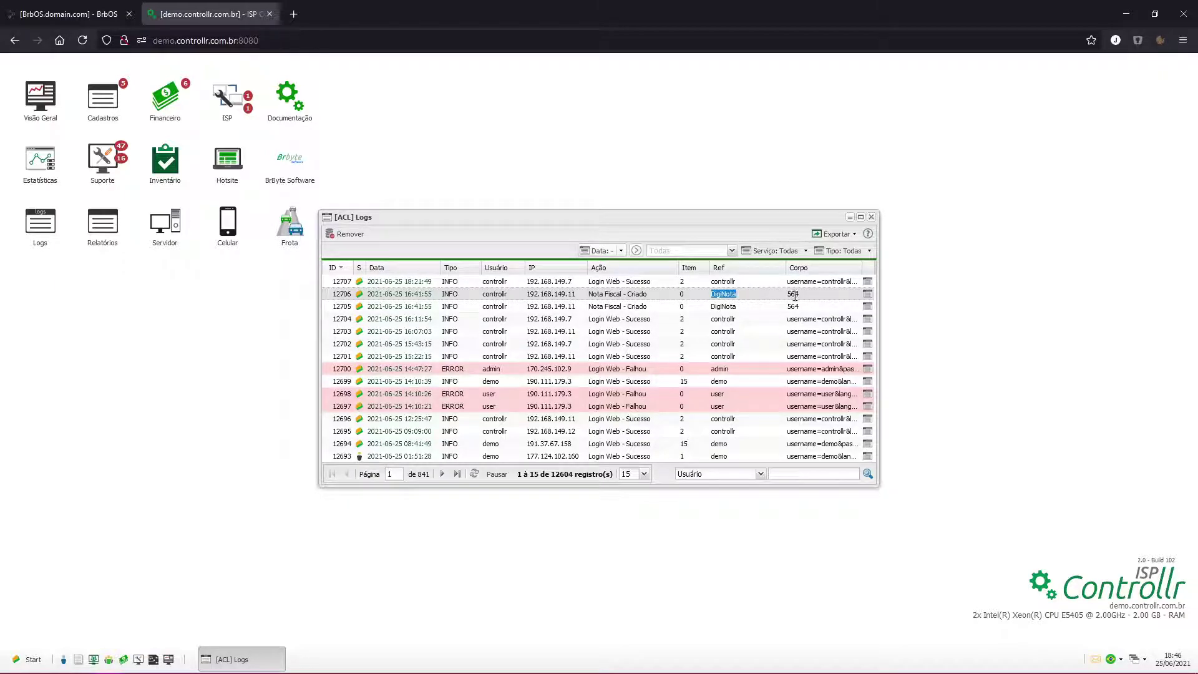
drag(791, 293, 805, 297)
- Filter the logs by the action Anotações - Criado and widen the Ref column
click(733, 251)
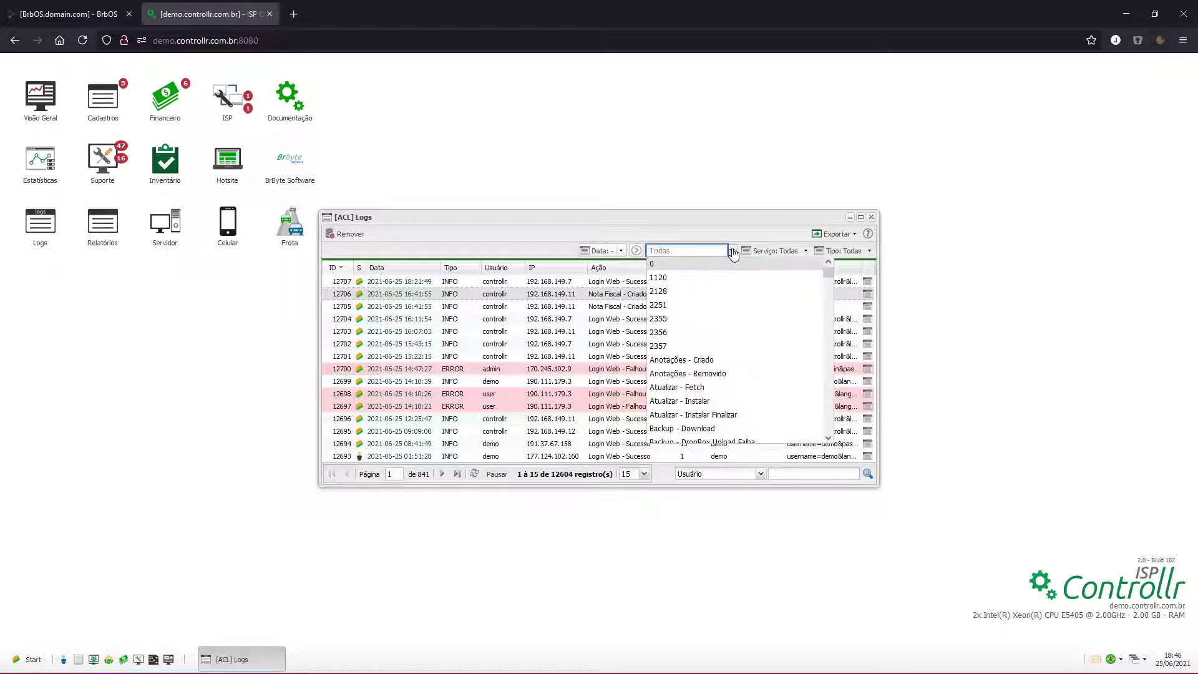
click(710, 361)
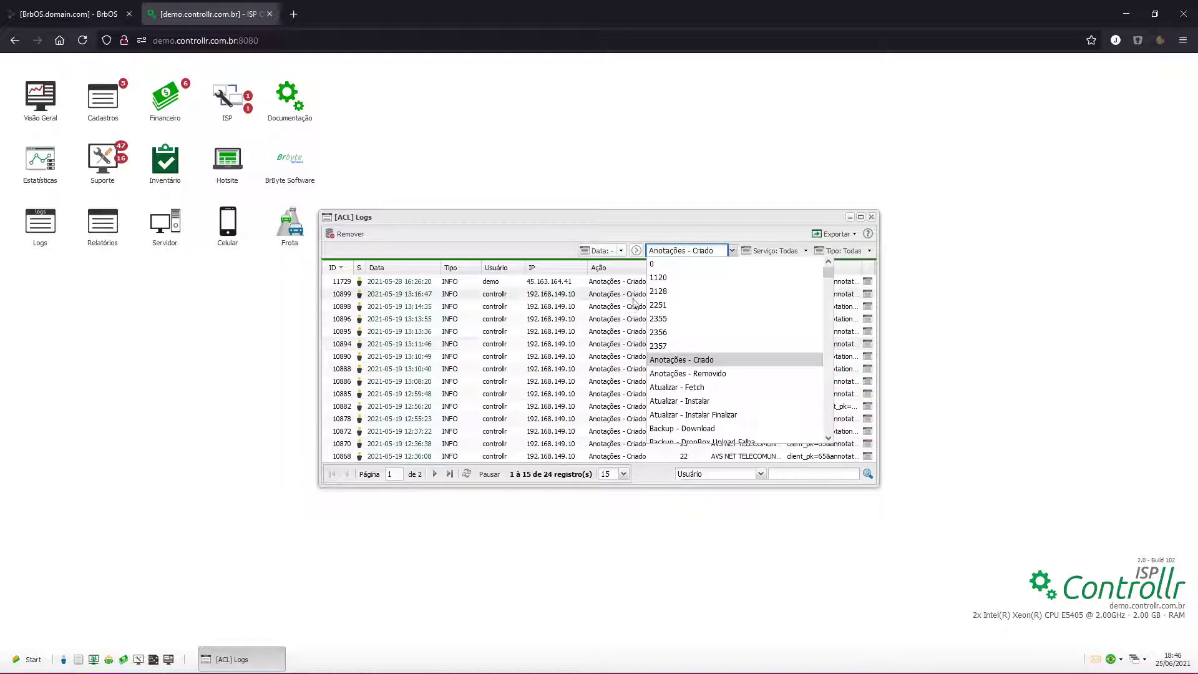
click(521, 275)
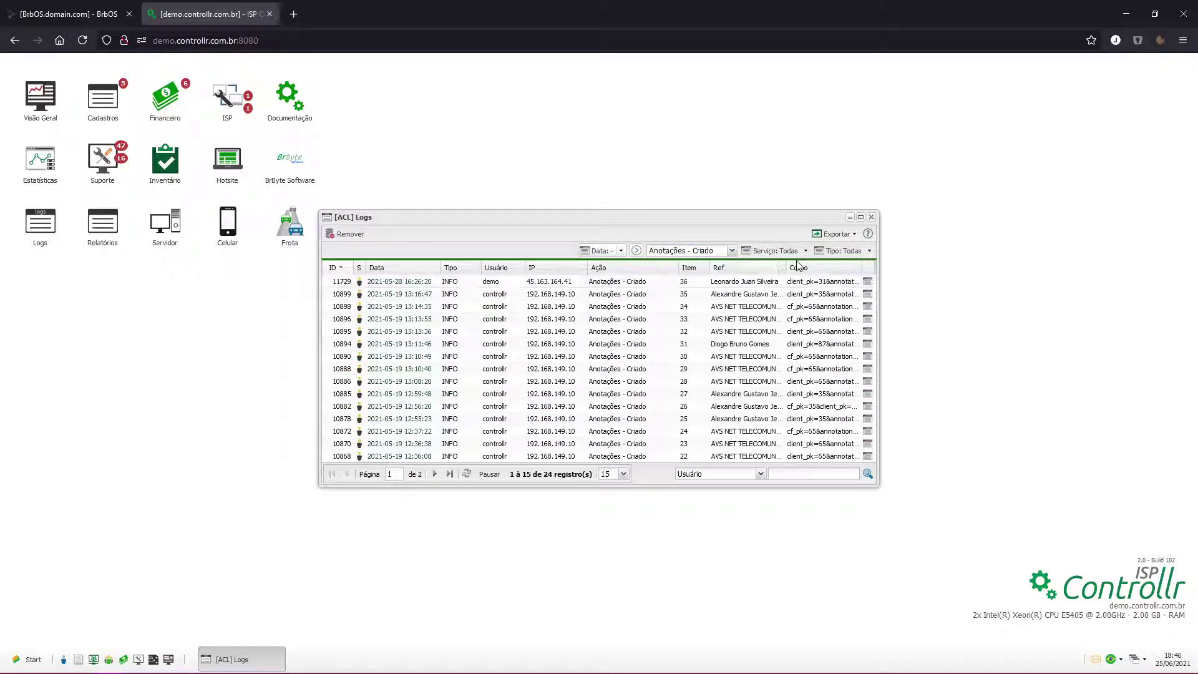
drag(785, 267, 803, 274)
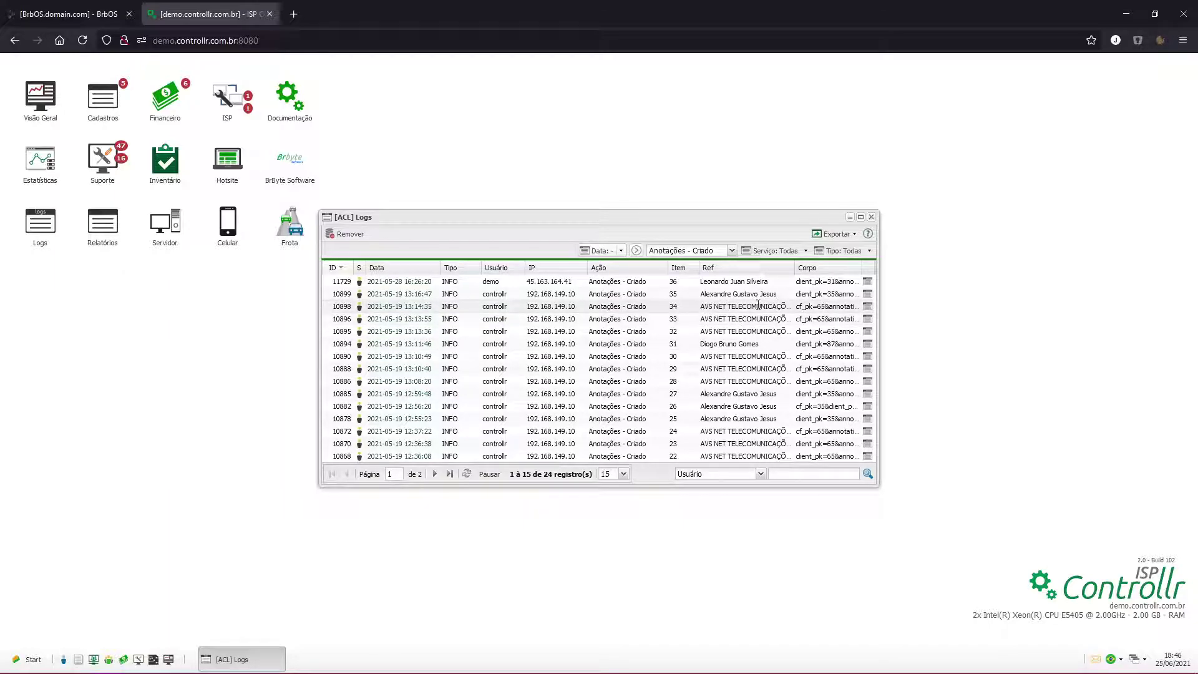
- Examine the details of log 10898, including its IP, cf_pk, file_name, file_path and file_md5, and close them
click(870, 309)
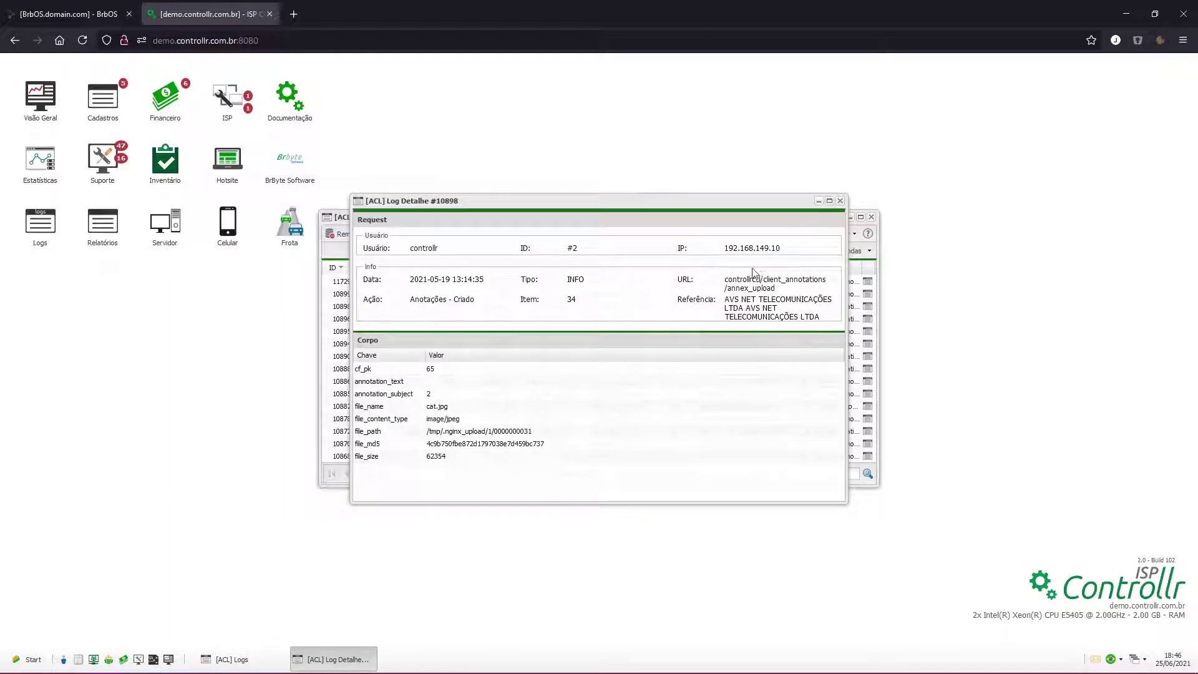
triple_click(779, 248)
double_click(430, 370)
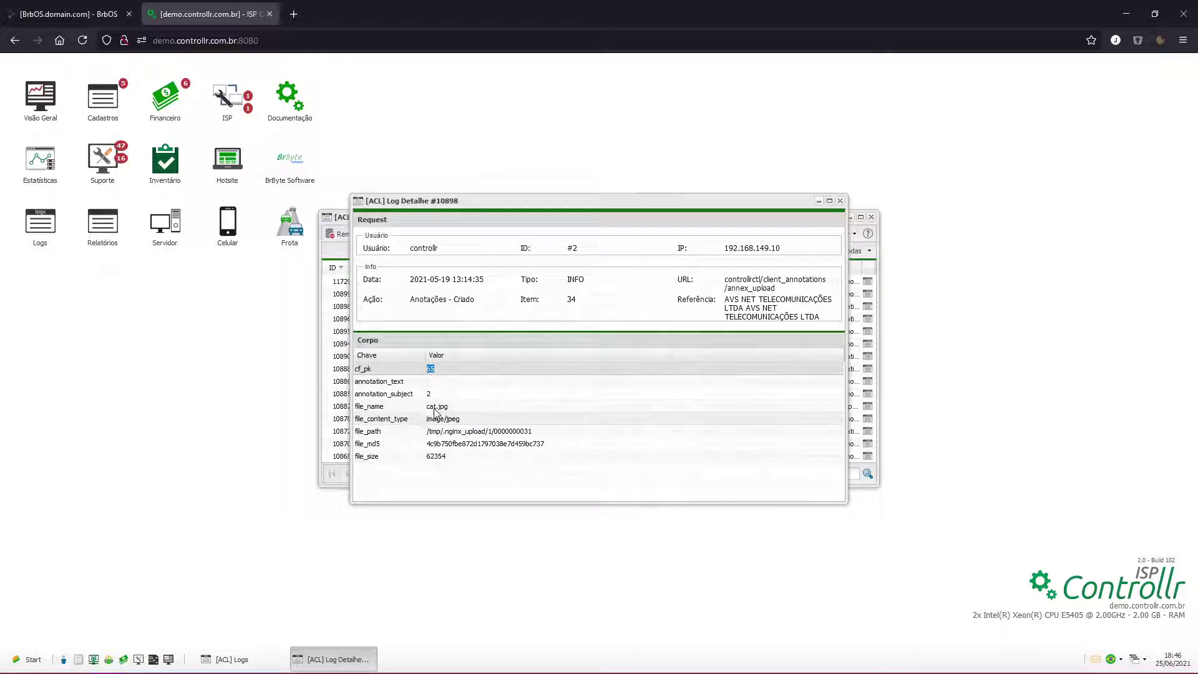
drag(434, 406, 454, 408)
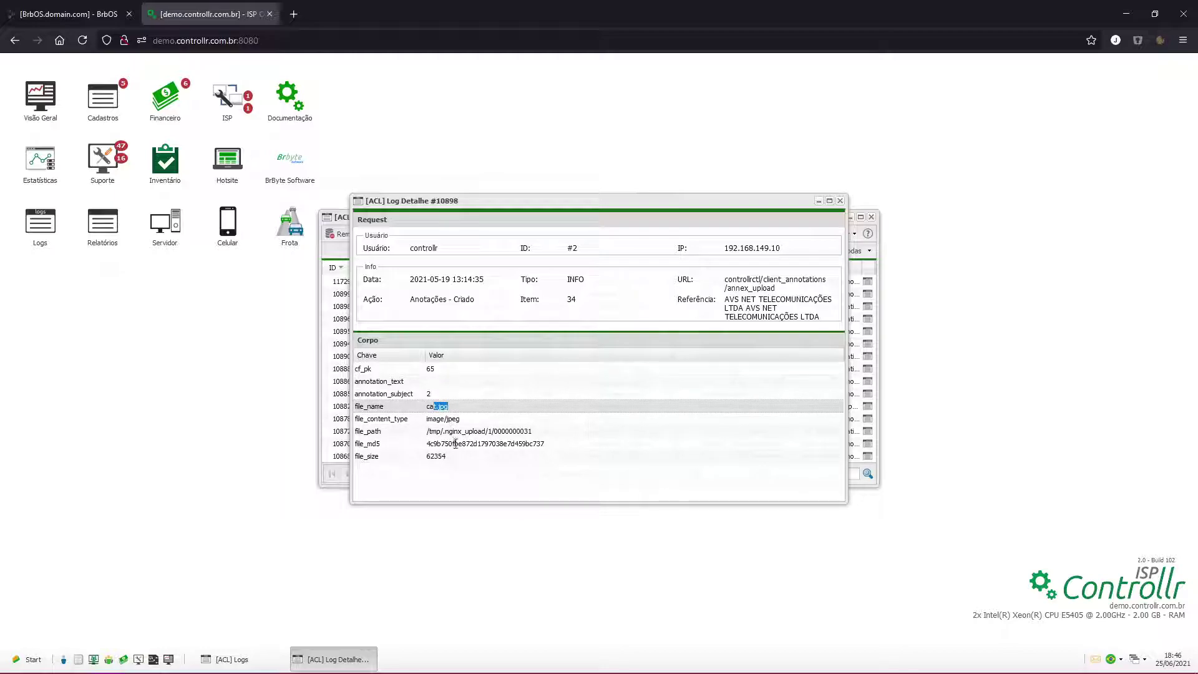
drag(434, 431, 532, 432)
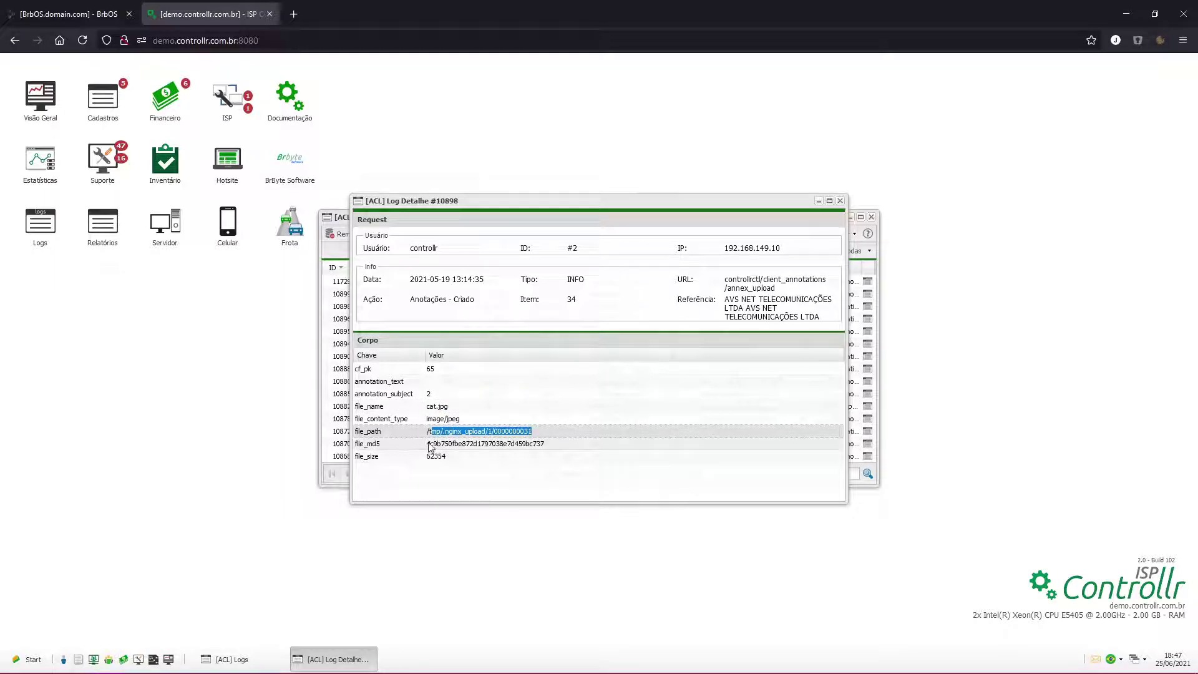
drag(431, 443, 478, 444)
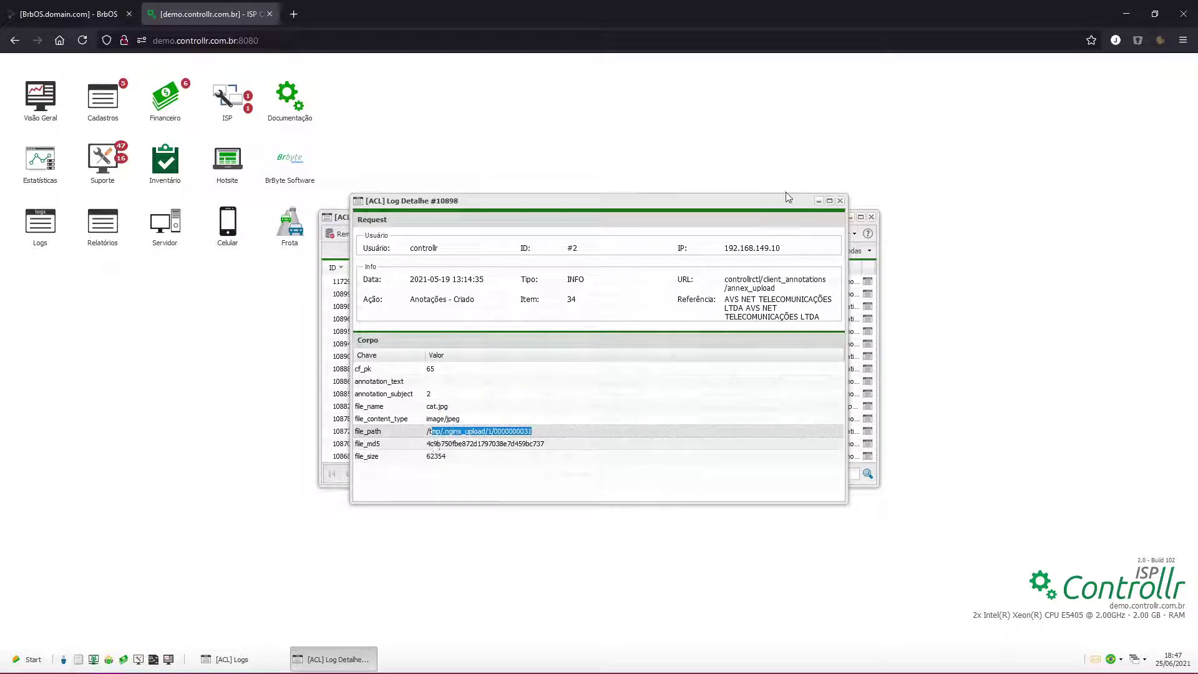
click(840, 201)
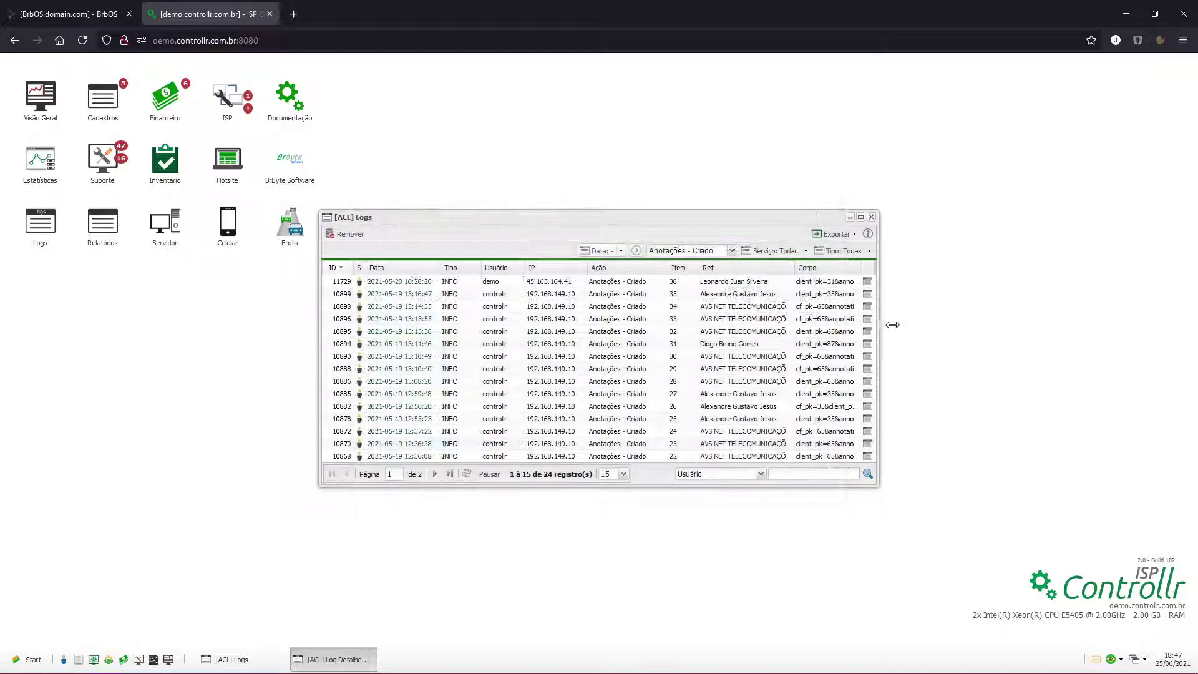
- Examine the request and body details of logs 10888 and 10882 one after the other, closing each
click(868, 370)
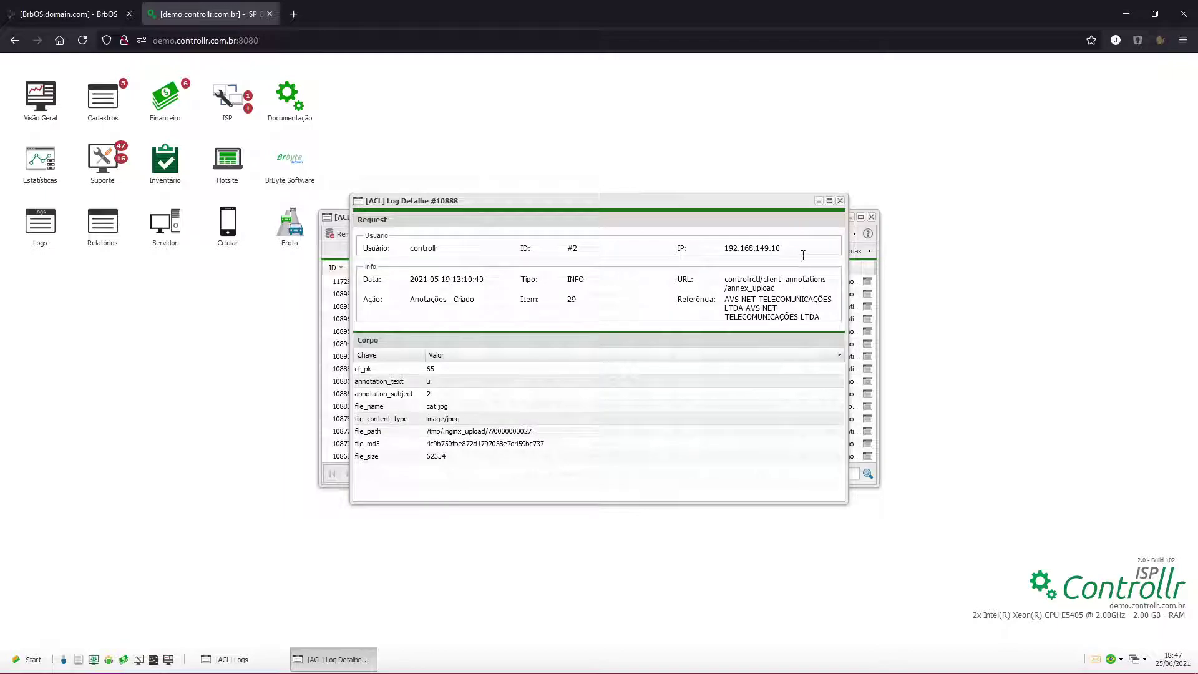
click(839, 200)
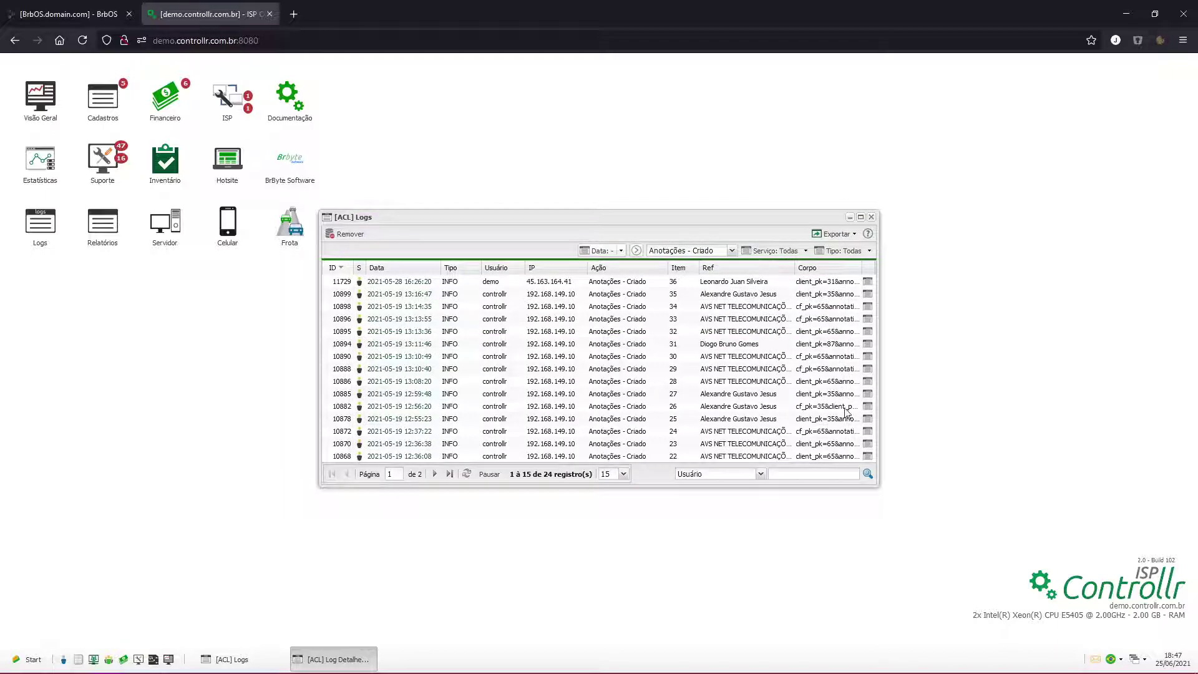
click(868, 407)
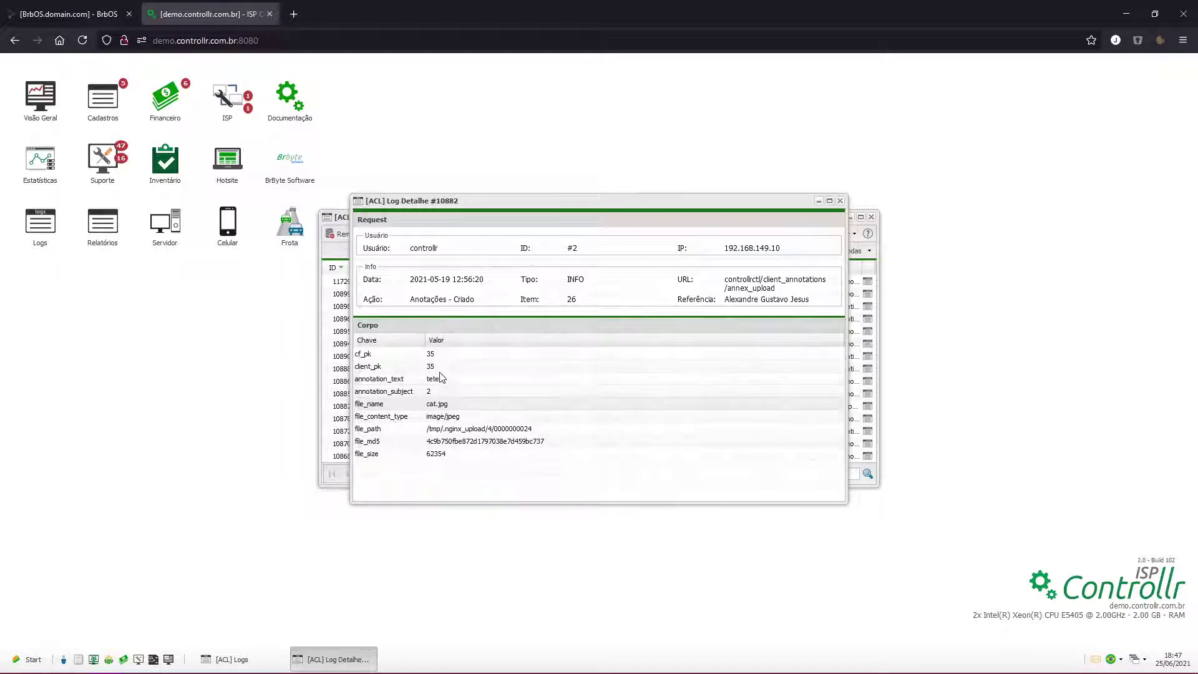
click(840, 201)
- Change the action filter from Anotações - Criado to only Cobrança - Criado
click(731, 253)
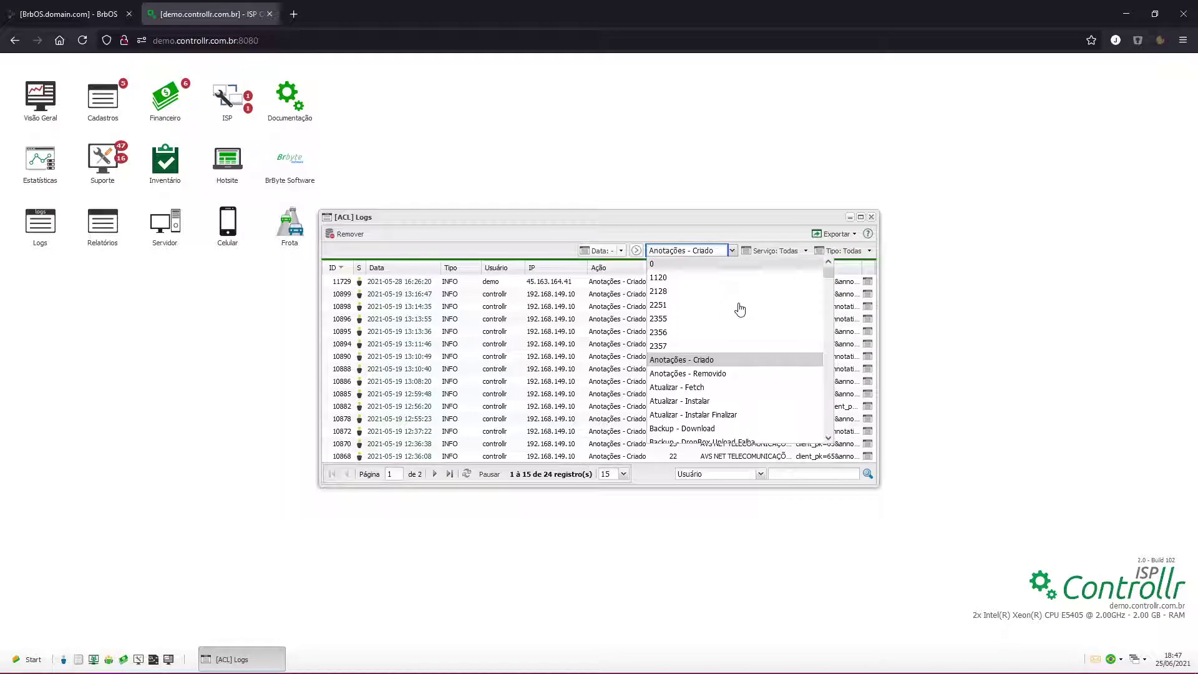
scroll(739, 374, down, 4)
scroll(742, 385, down, 6)
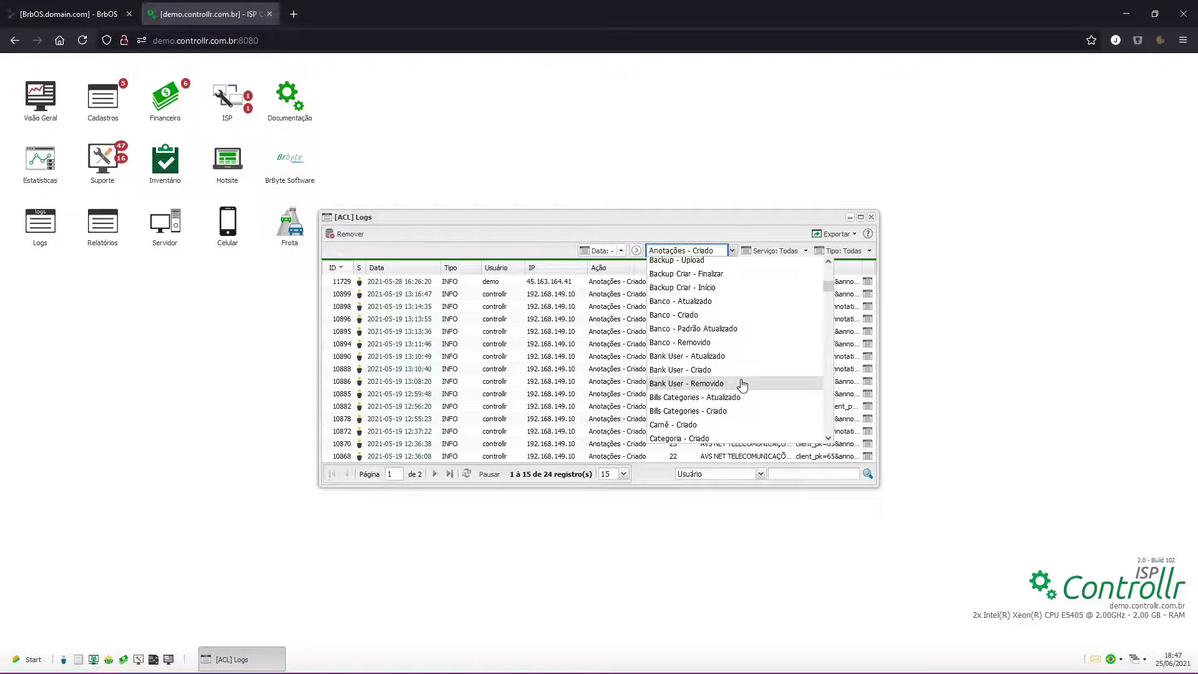
scroll(736, 377, down, 2)
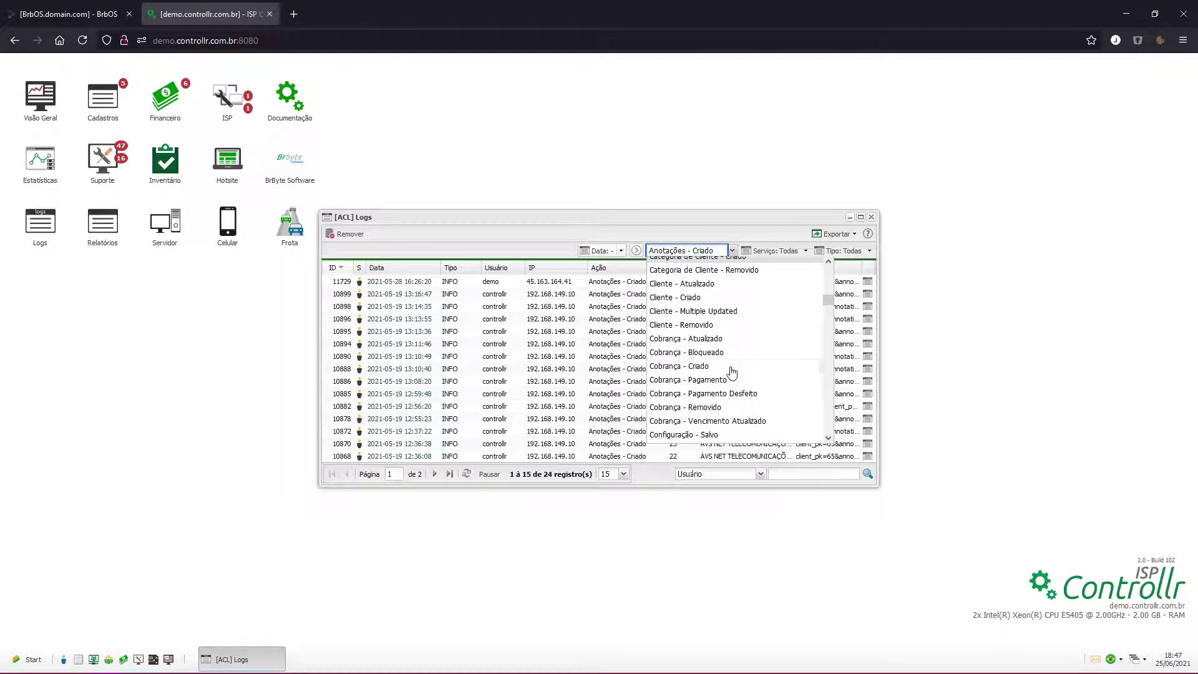
click(732, 369)
scroll(699, 368, up, 12)
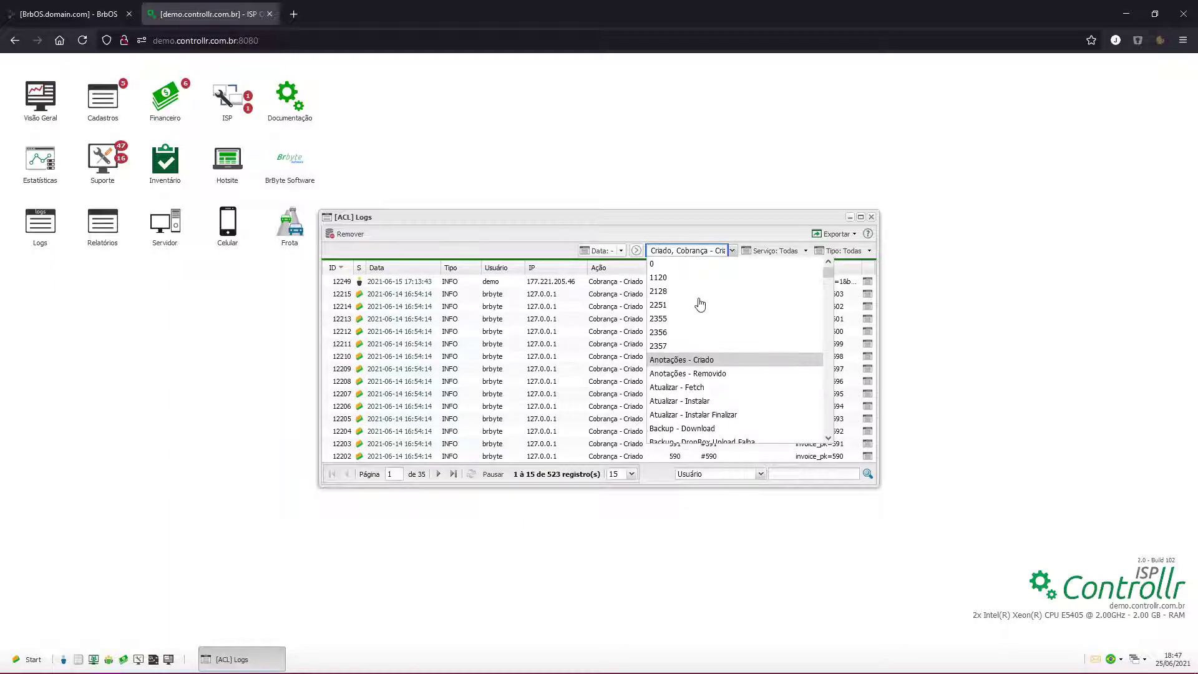
click(540, 235)
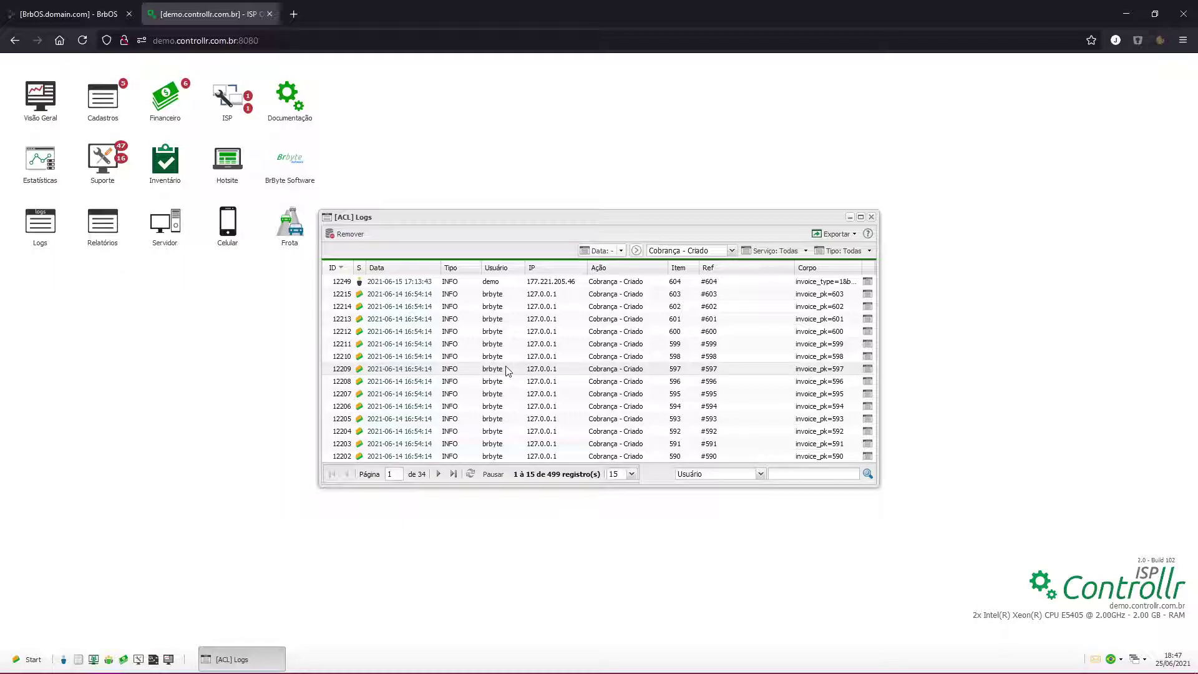
- Examine the service icons and IP addresses of the Cobrança - Criado entries
mouse_move(357, 334)
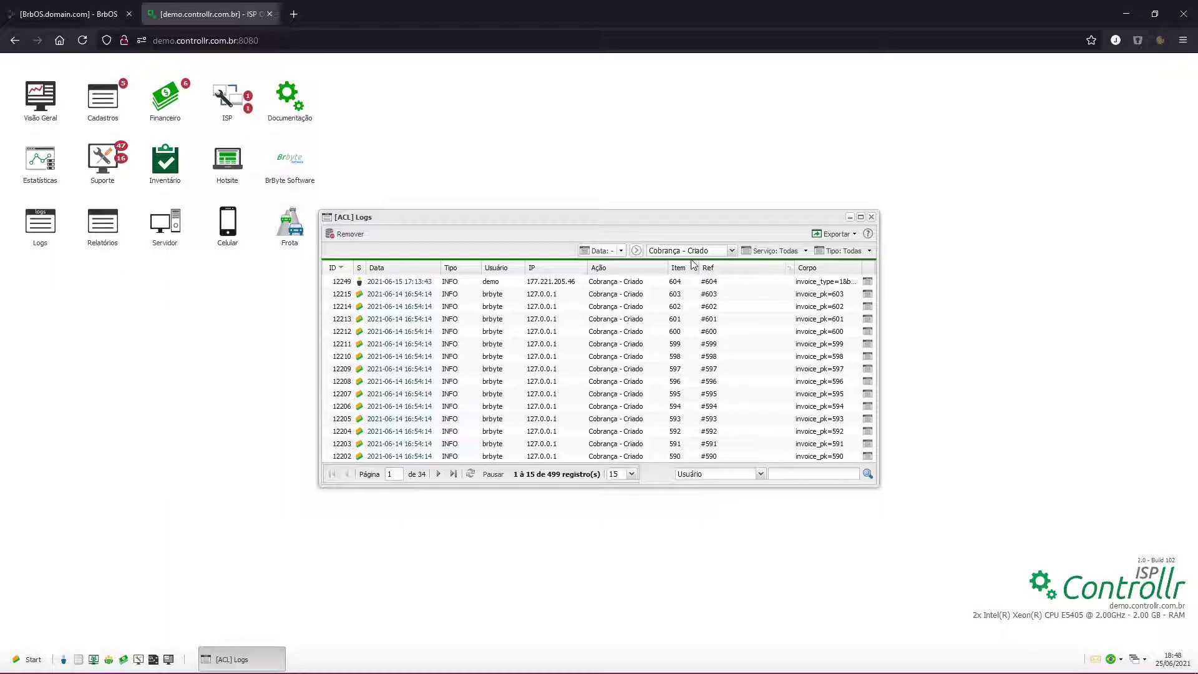
drag(547, 393, 545, 307)
click(542, 387)
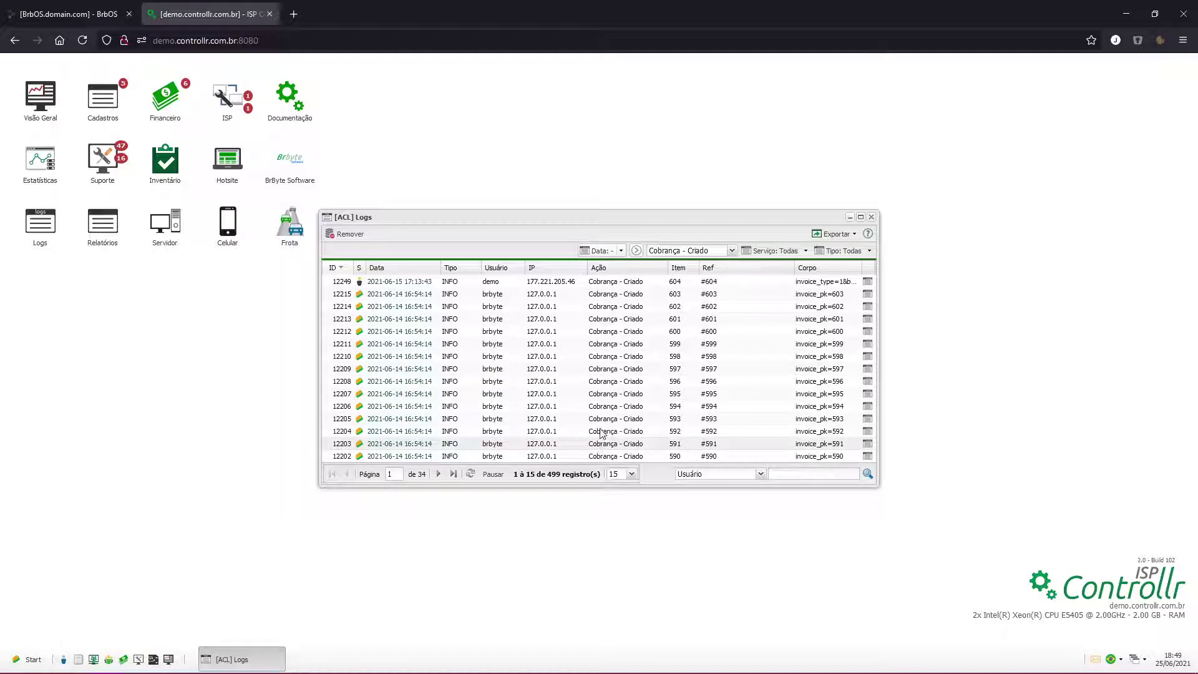
- Replace the Cobrança - Criado action filter with Cobrança - Pagamento
click(731, 251)
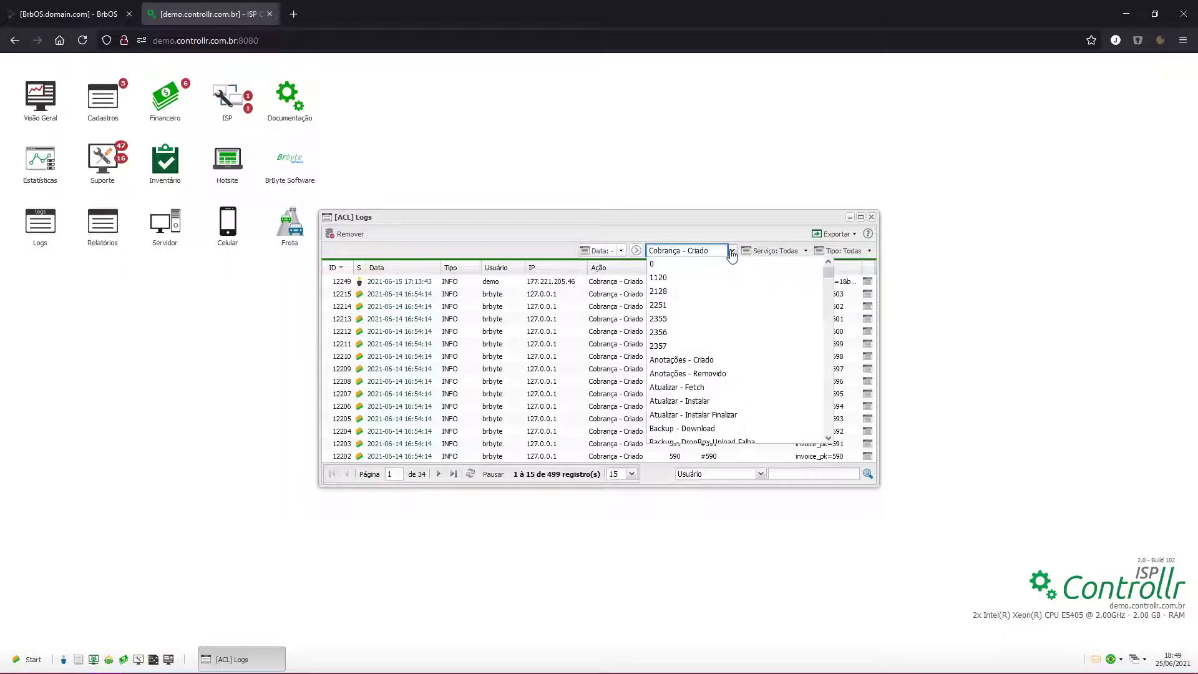
scroll(714, 306, down, 10)
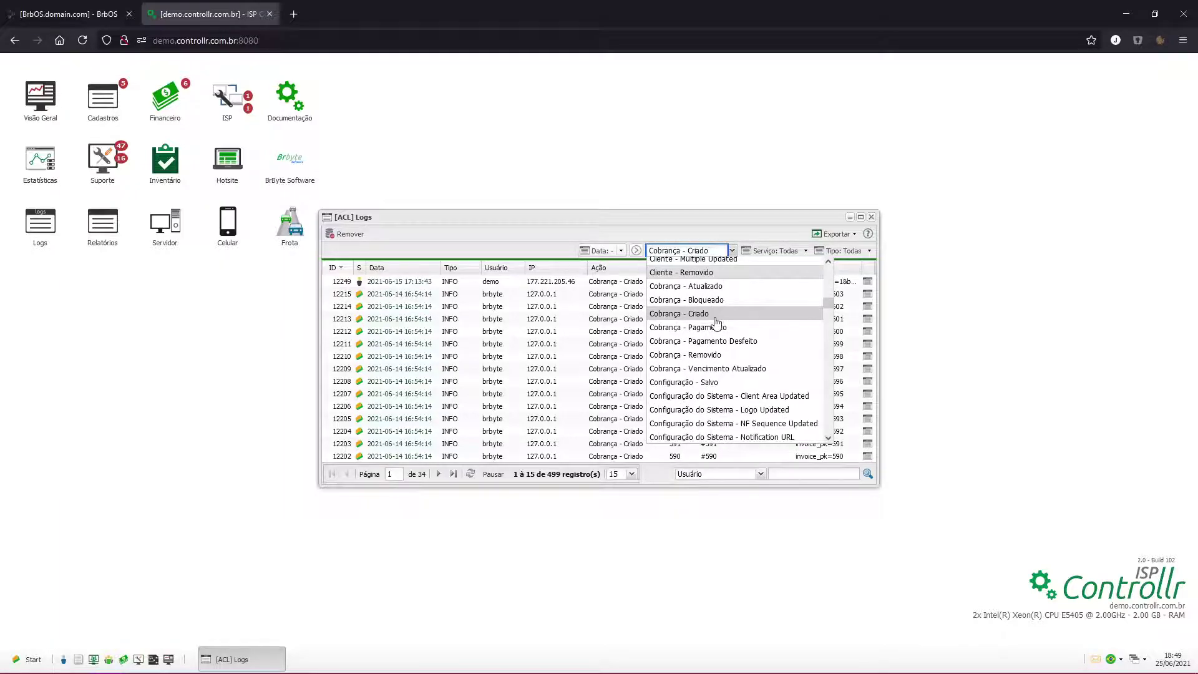
click(747, 329)
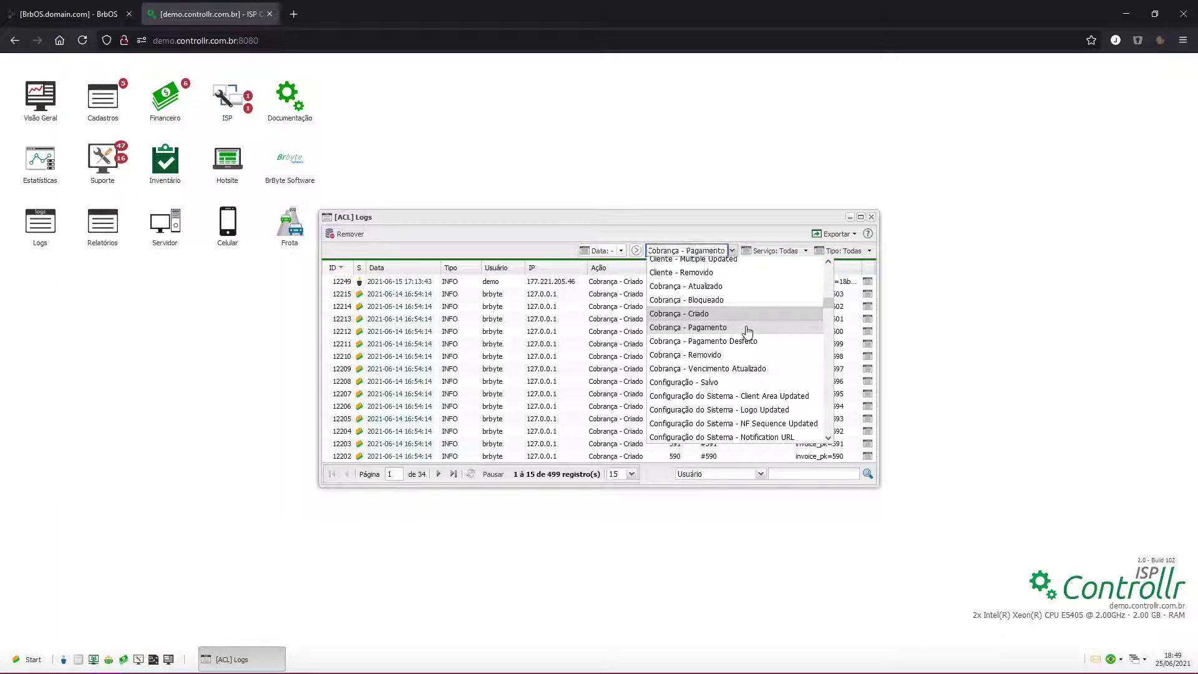
click(690, 314)
click(530, 251)
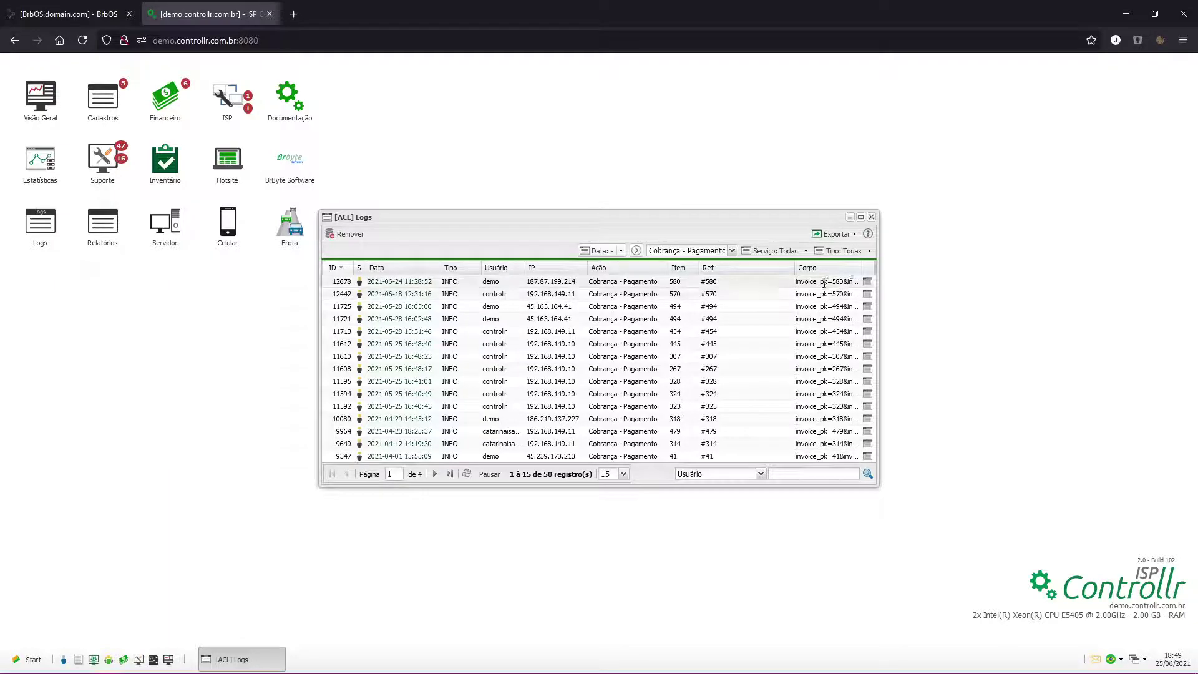
- Open the details of payment log 12678, move them aside and open the Cobranças list from Financeiro for comparison
click(867, 282)
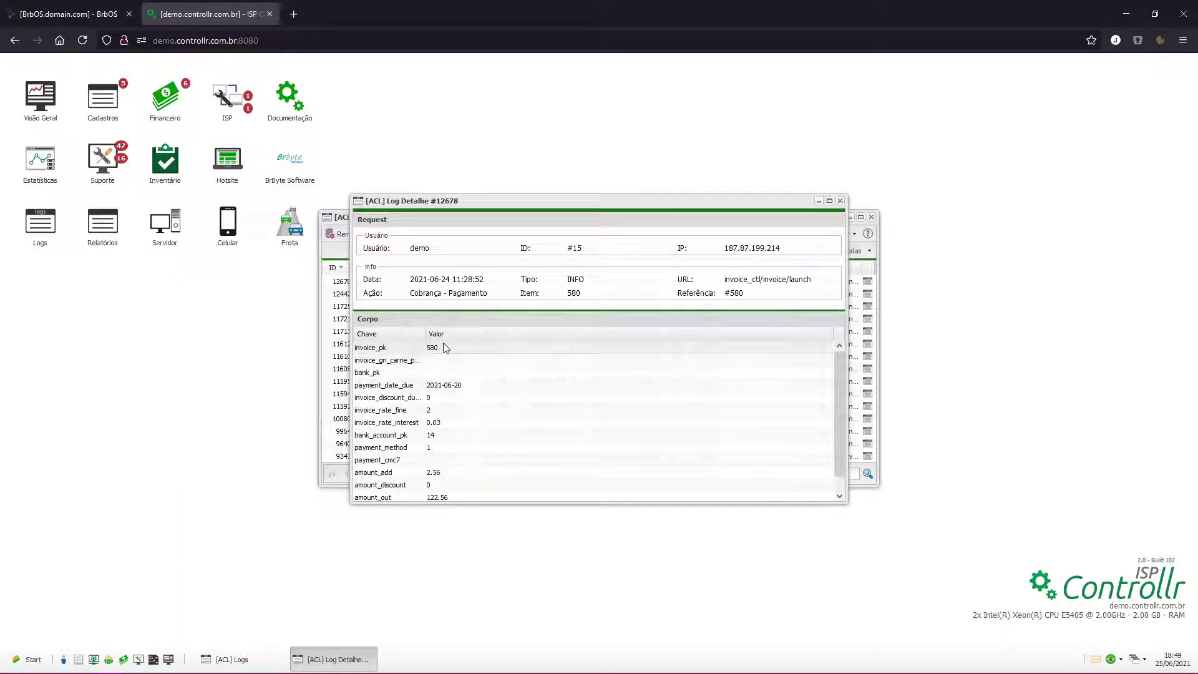
drag(539, 189, 654, 164)
click(166, 99)
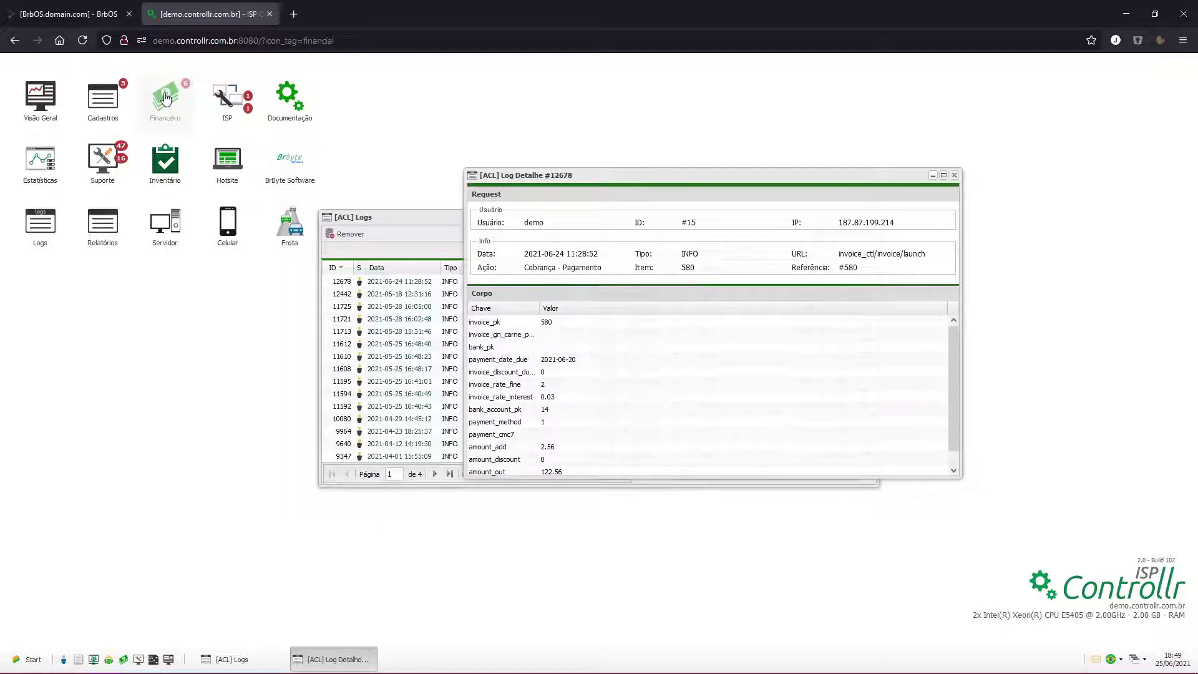
click(115, 106)
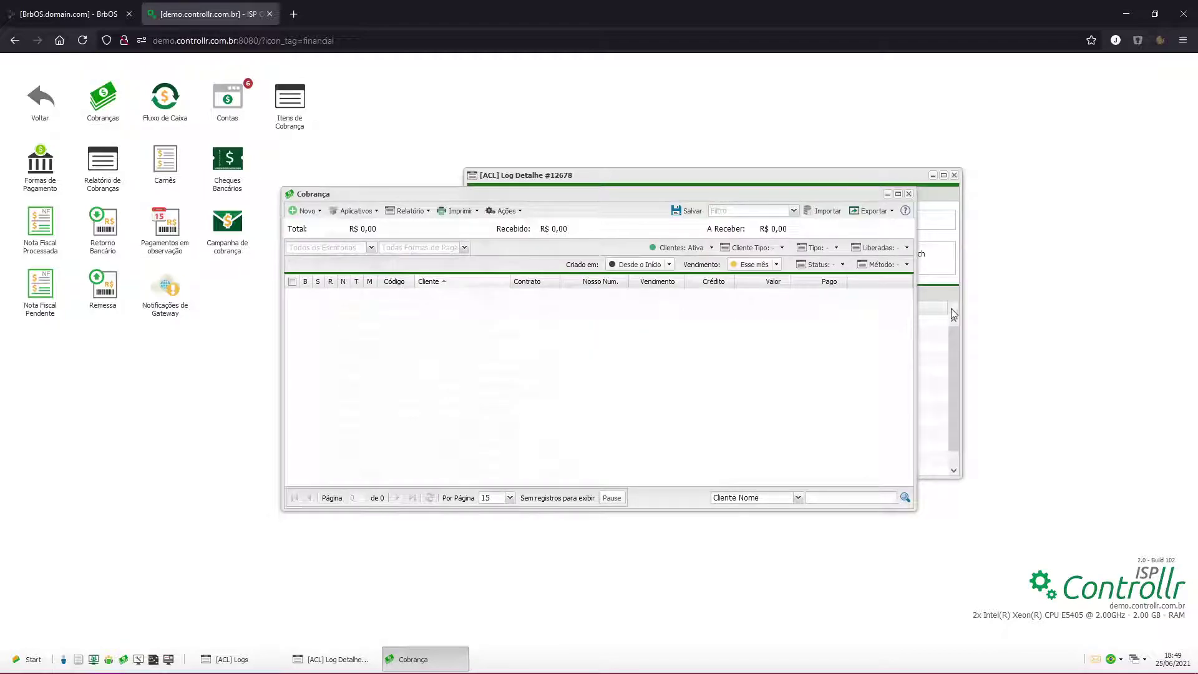
click(847, 182)
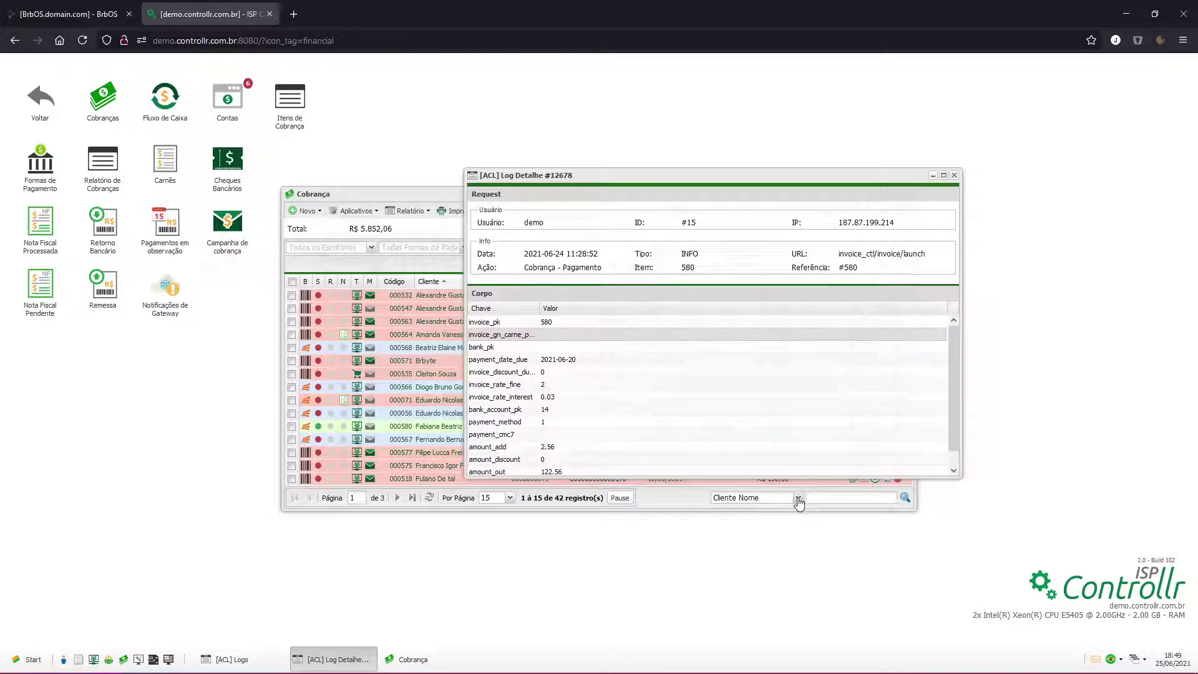
- Search the Cobranças list by Código for 580 and bring the payment log's details back to the front for comparison
click(797, 499)
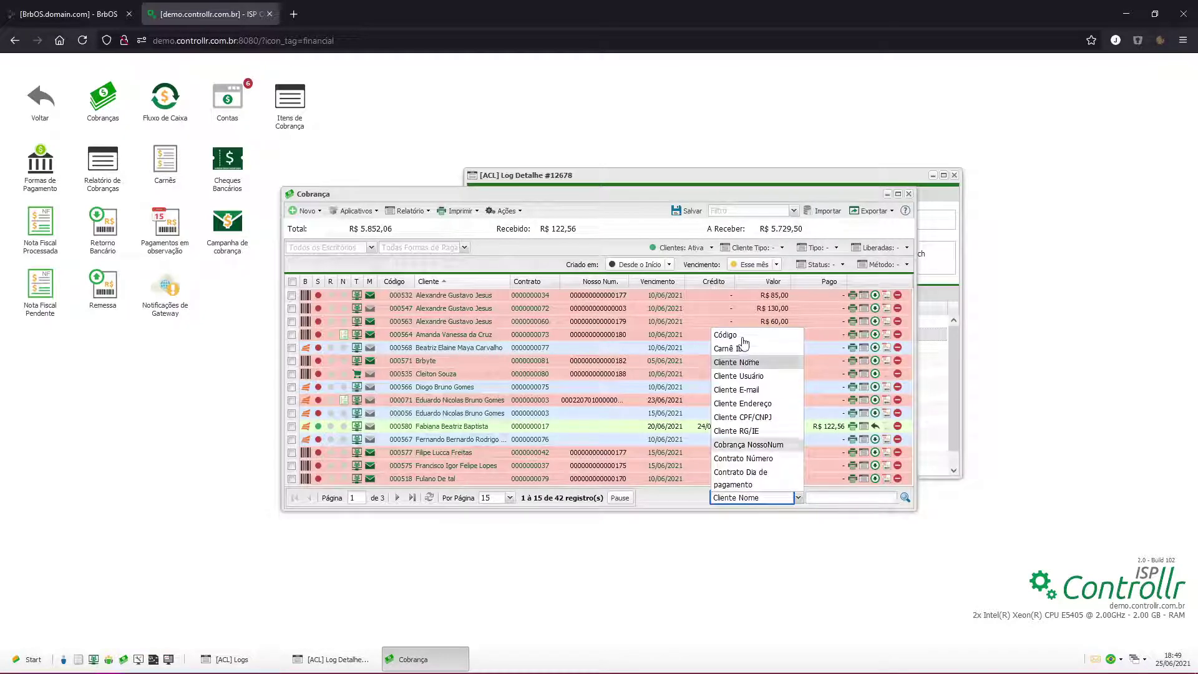
click(742, 340)
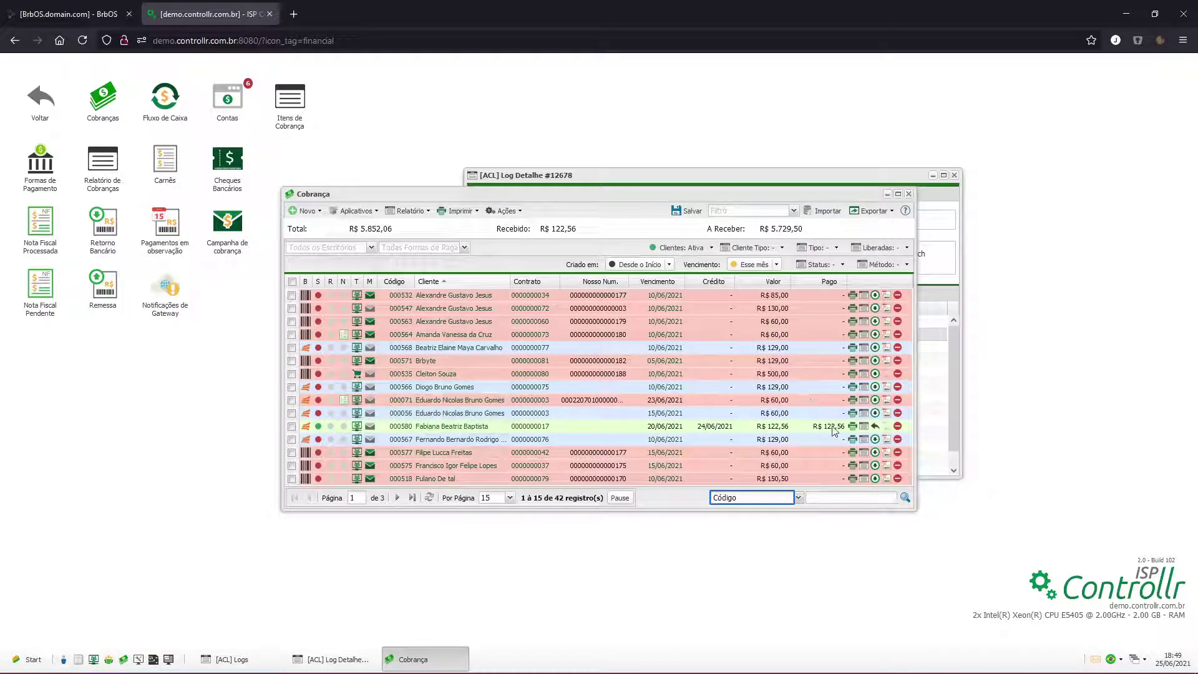
click(703, 173)
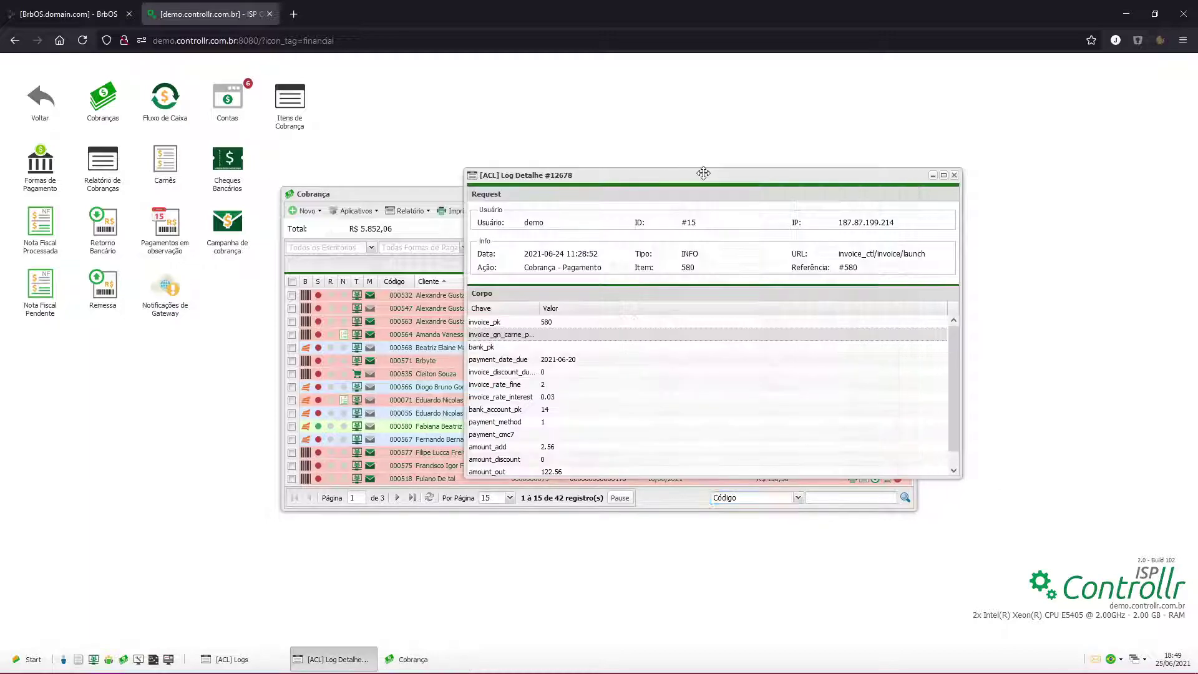
click(431, 212)
click(836, 496)
text(580)
click(905, 498)
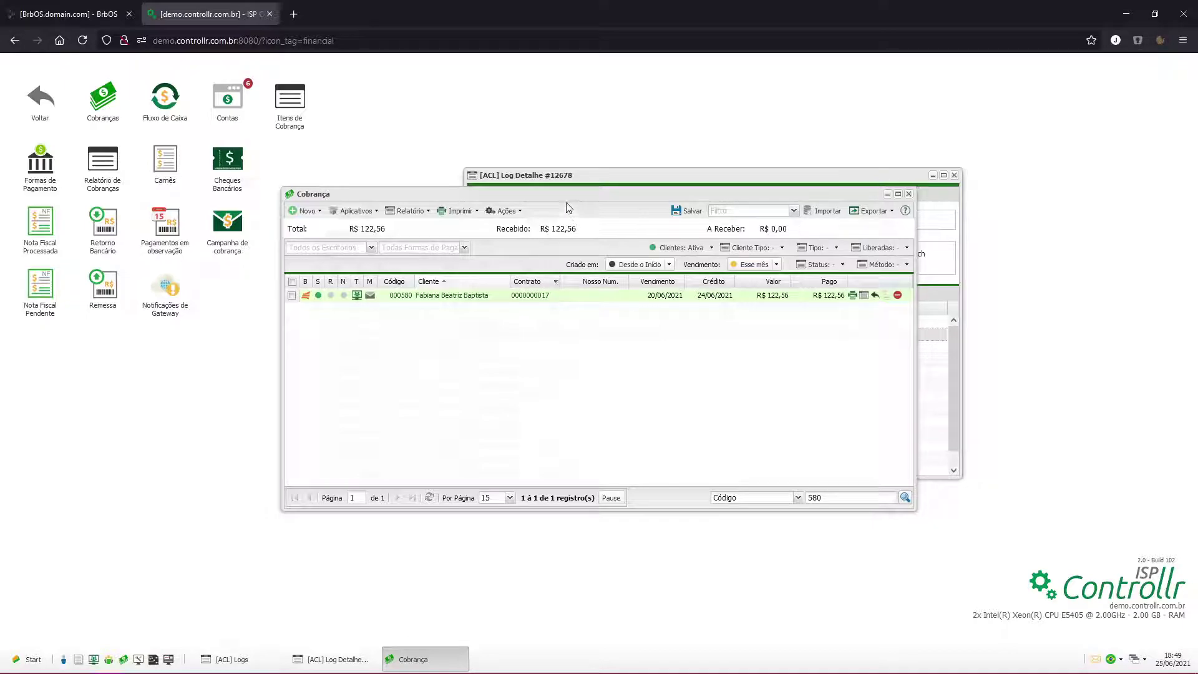
click(575, 180)
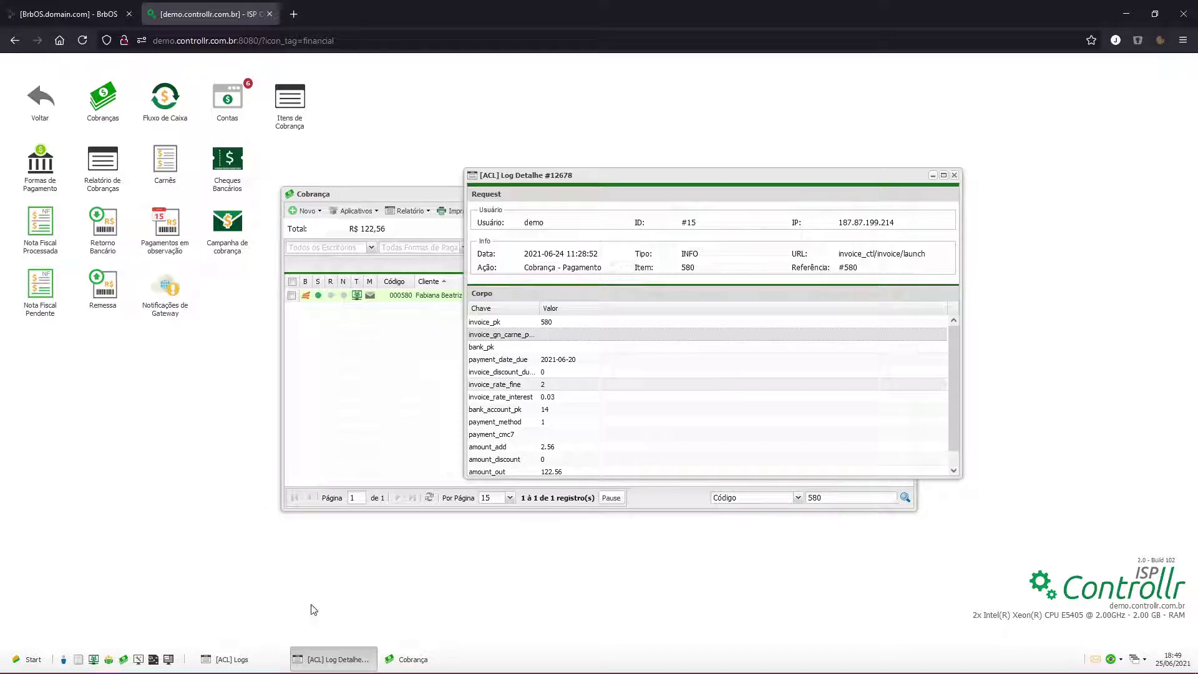
- Return to the ACL Logs list and look through the action types offered by its action filter
click(232, 659)
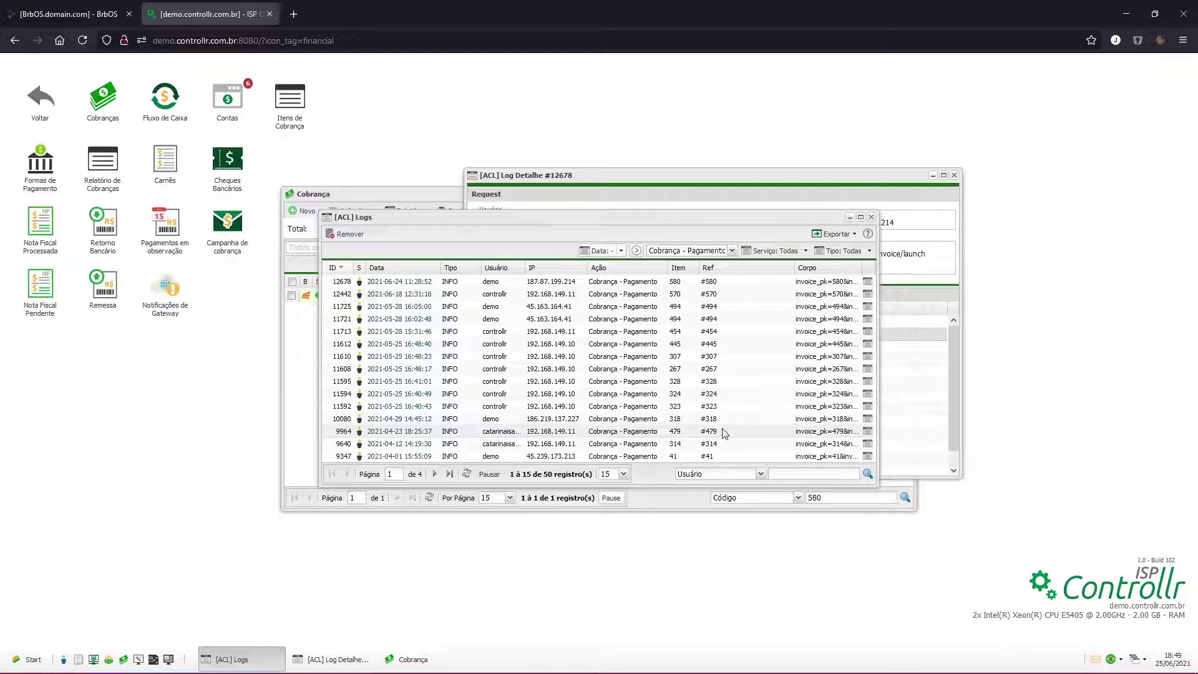
click(732, 250)
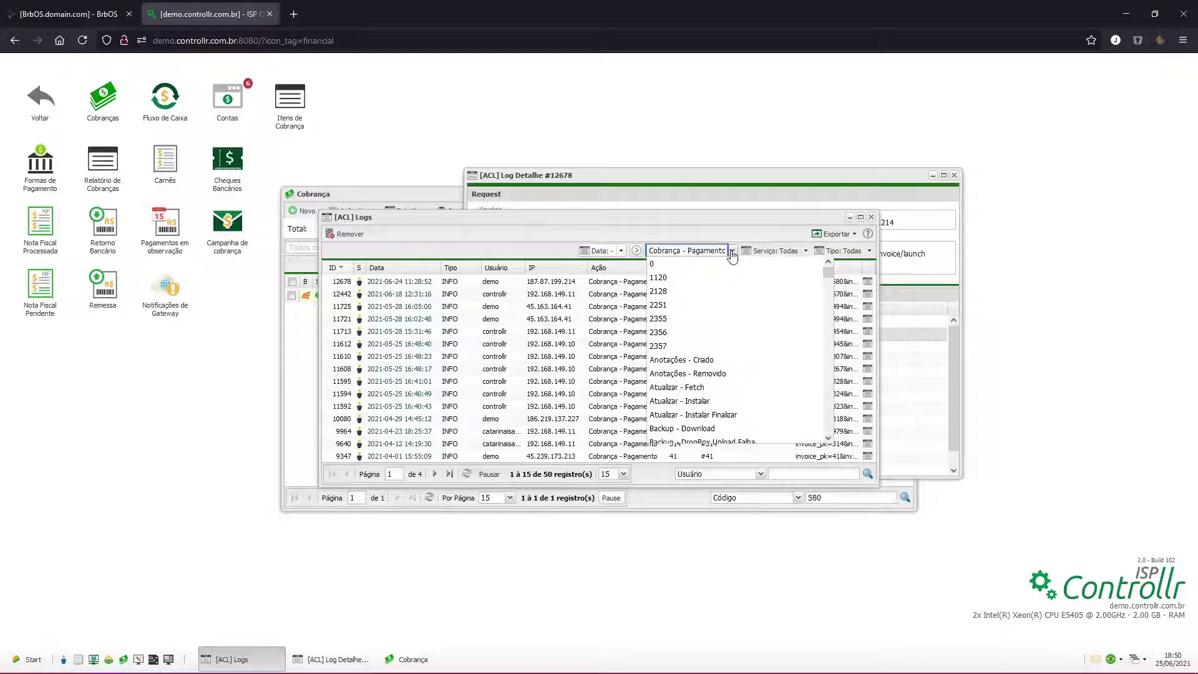
scroll(759, 353, down, 4)
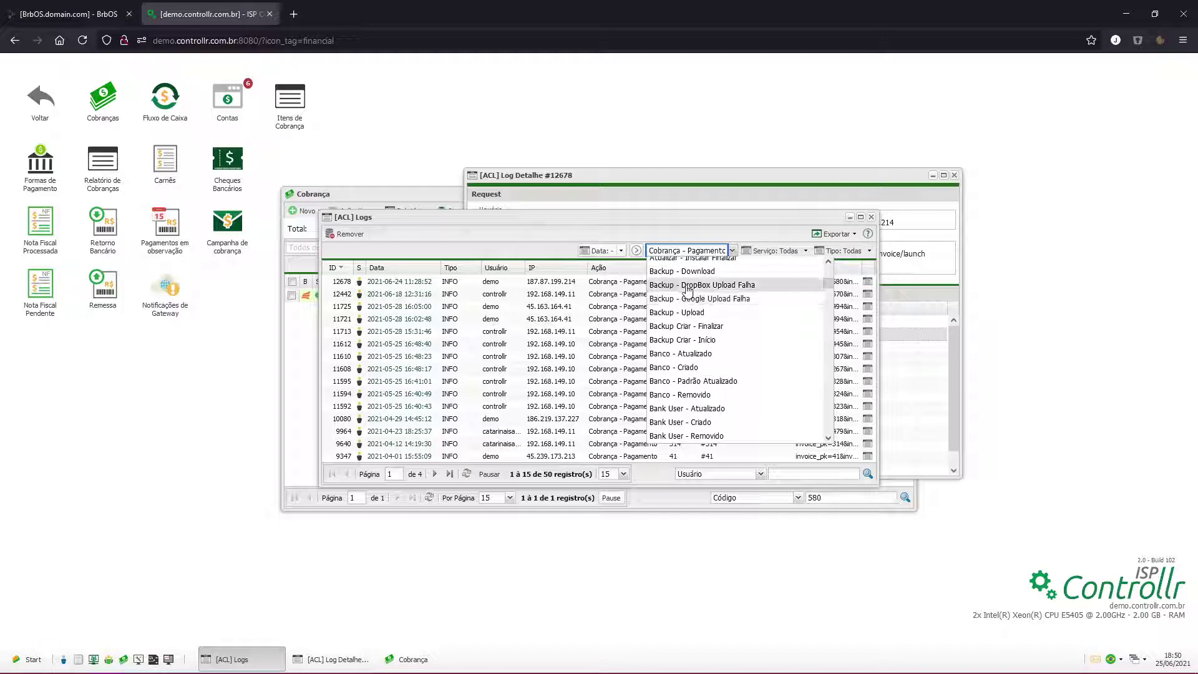
scroll(692, 306, down, 5)
scroll(757, 416, down, 2)
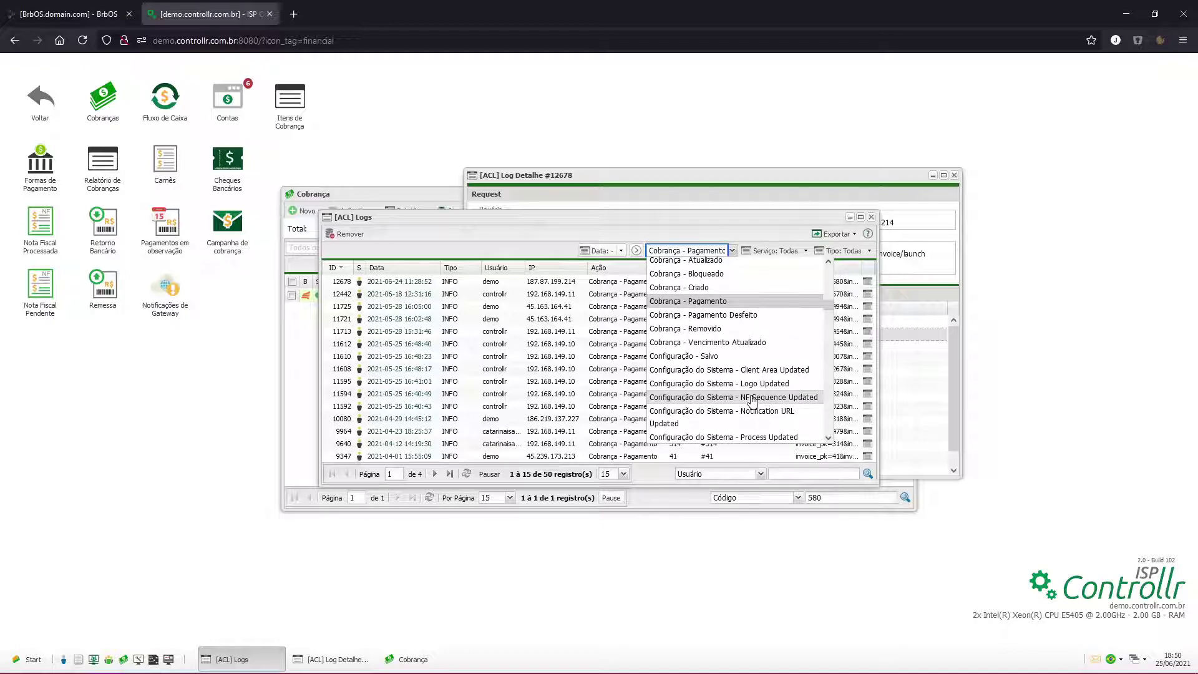
click(623, 356)
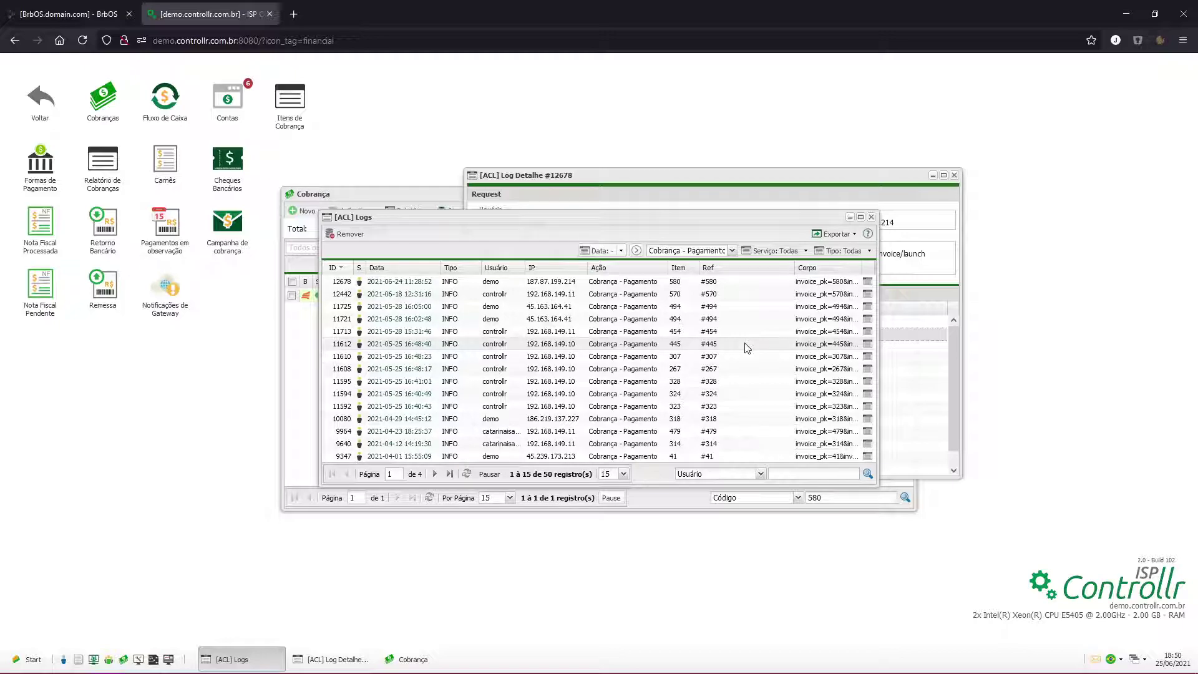
- Open the ACL Logs help page, read its field, search and Detalhes descriptions, and return to the ISP Controllr page
click(868, 234)
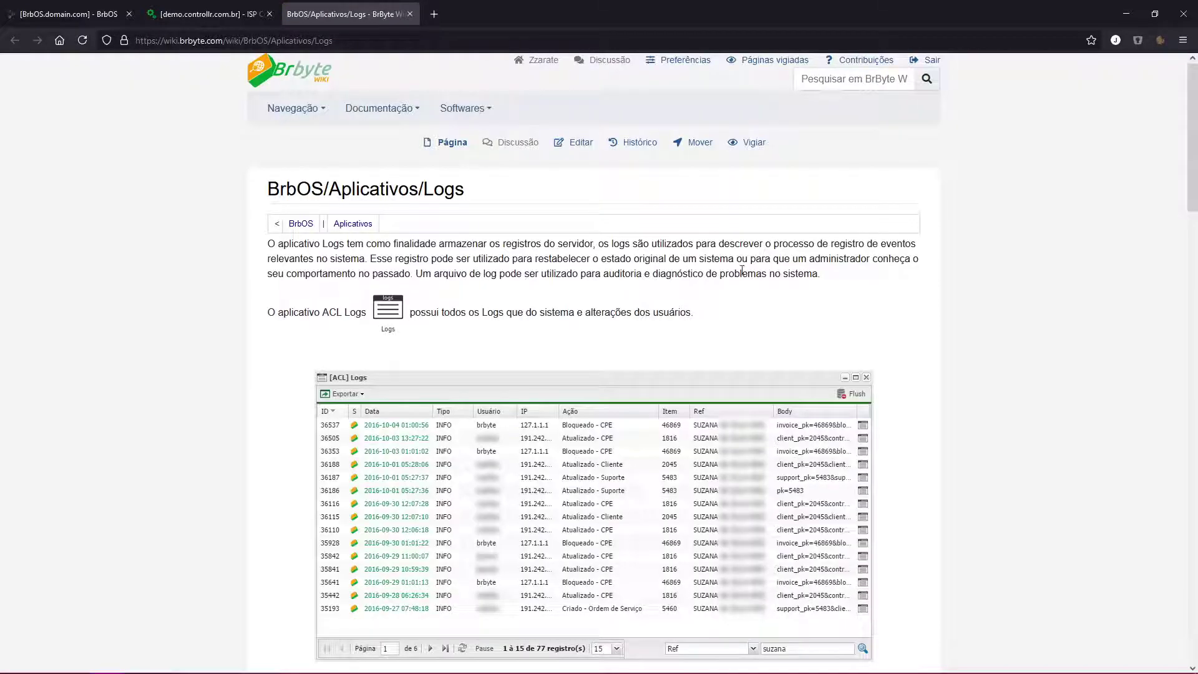
scroll(623, 315, down, 5)
scroll(625, 318, down, 4)
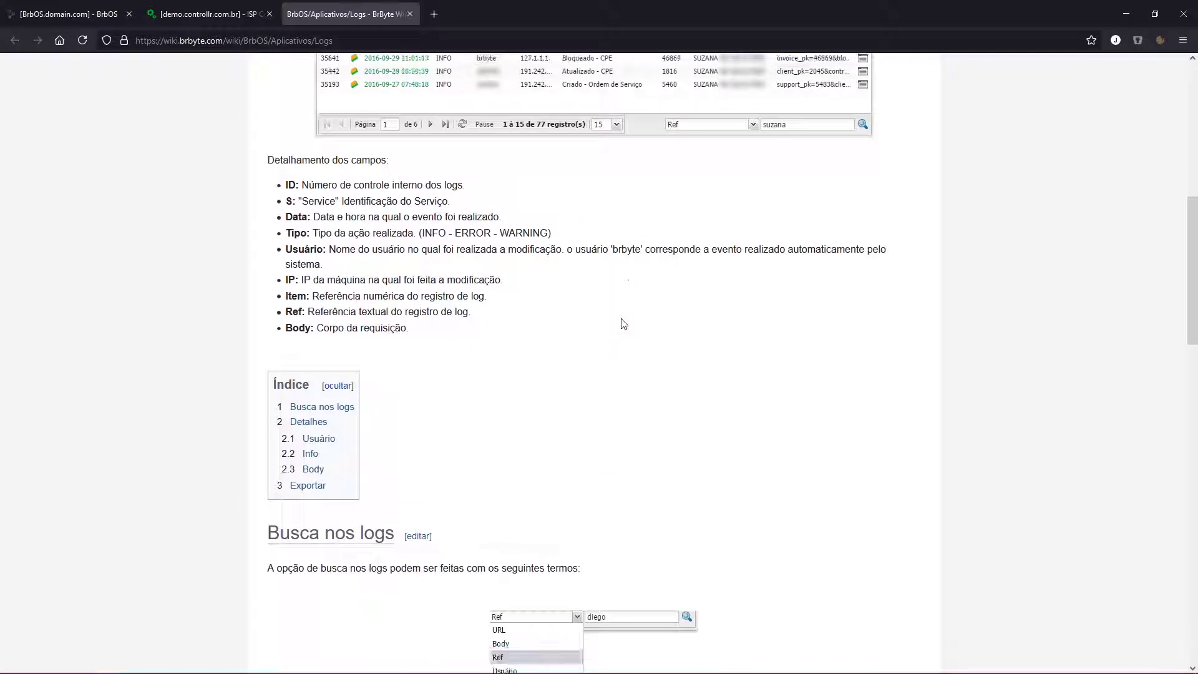
scroll(623, 322, down, 2)
scroll(622, 327, down, 7)
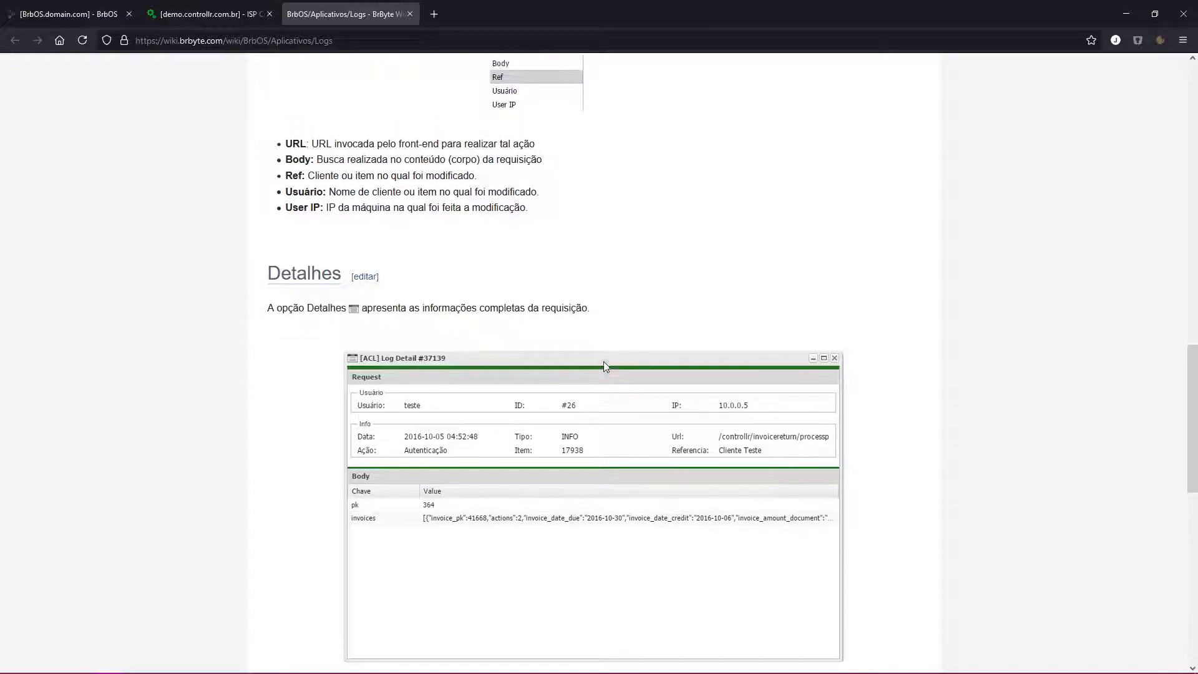
scroll(603, 360, up, 10)
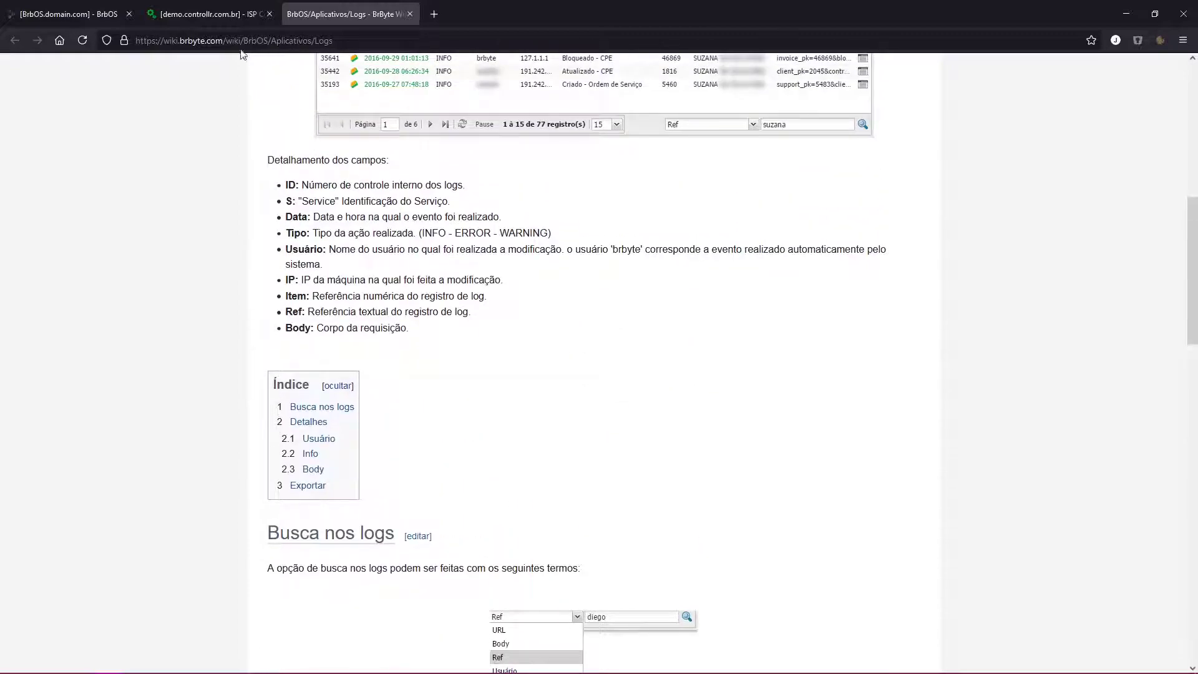
click(218, 12)
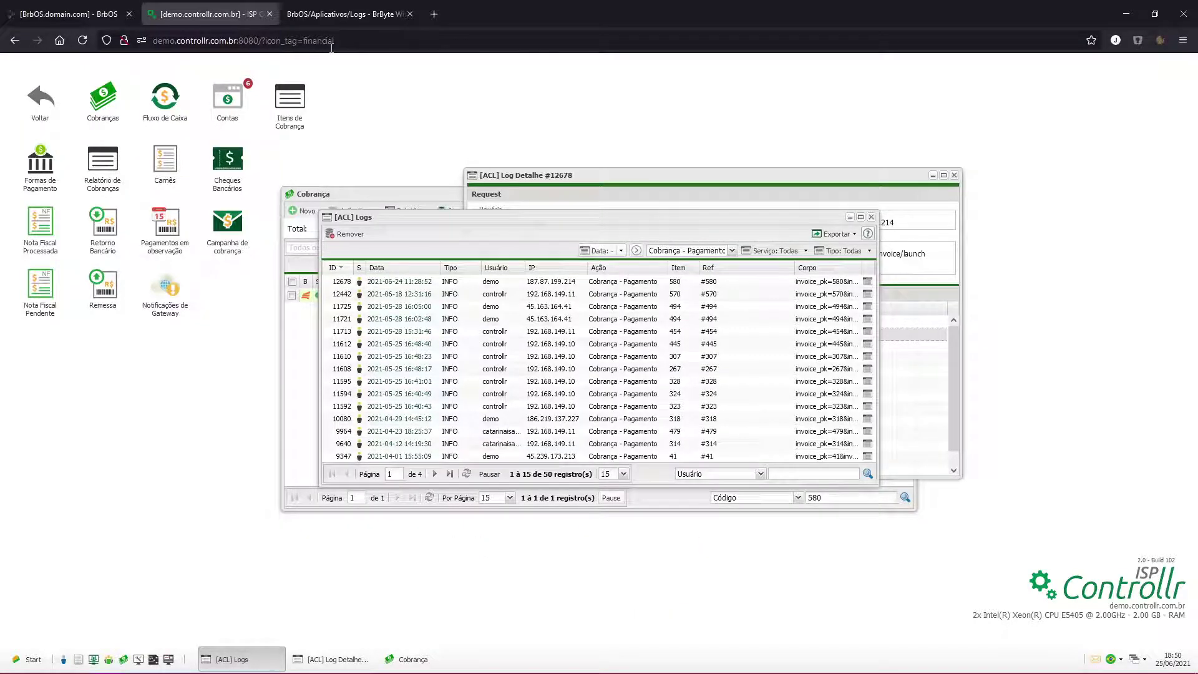